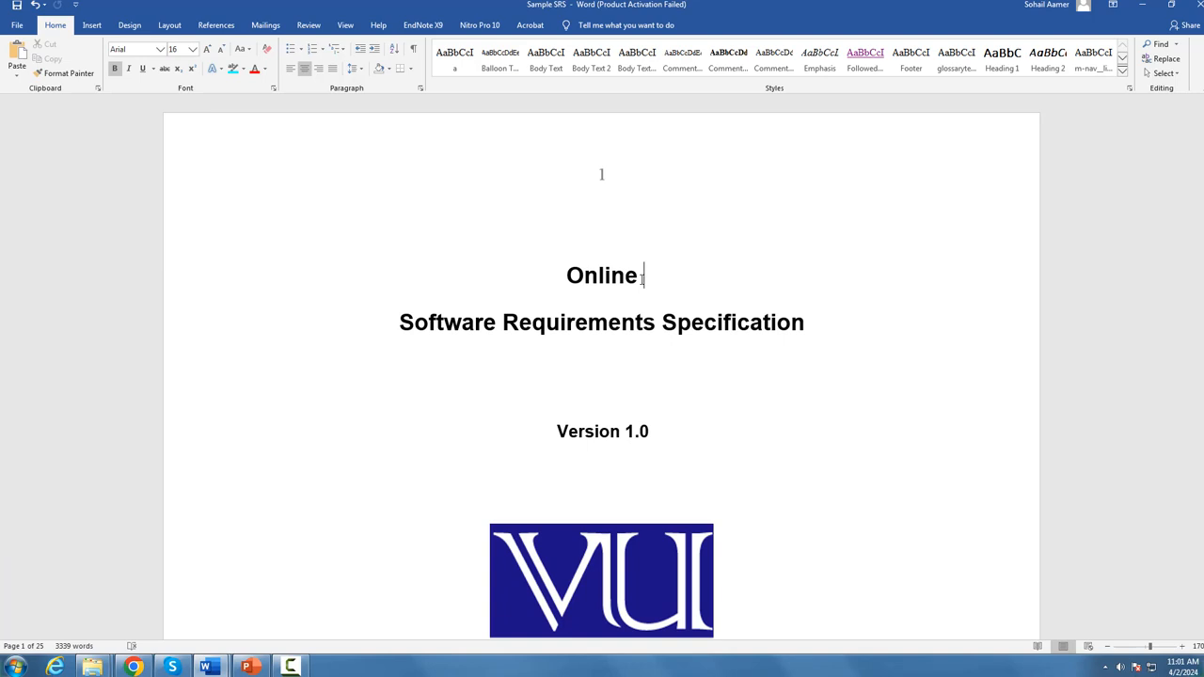
Step: Examine the Sample SRS title page's project title, Group Id and Supervisor Name fields, plus the Revision History table and Table of Contents
drag(658, 277, 572, 289)
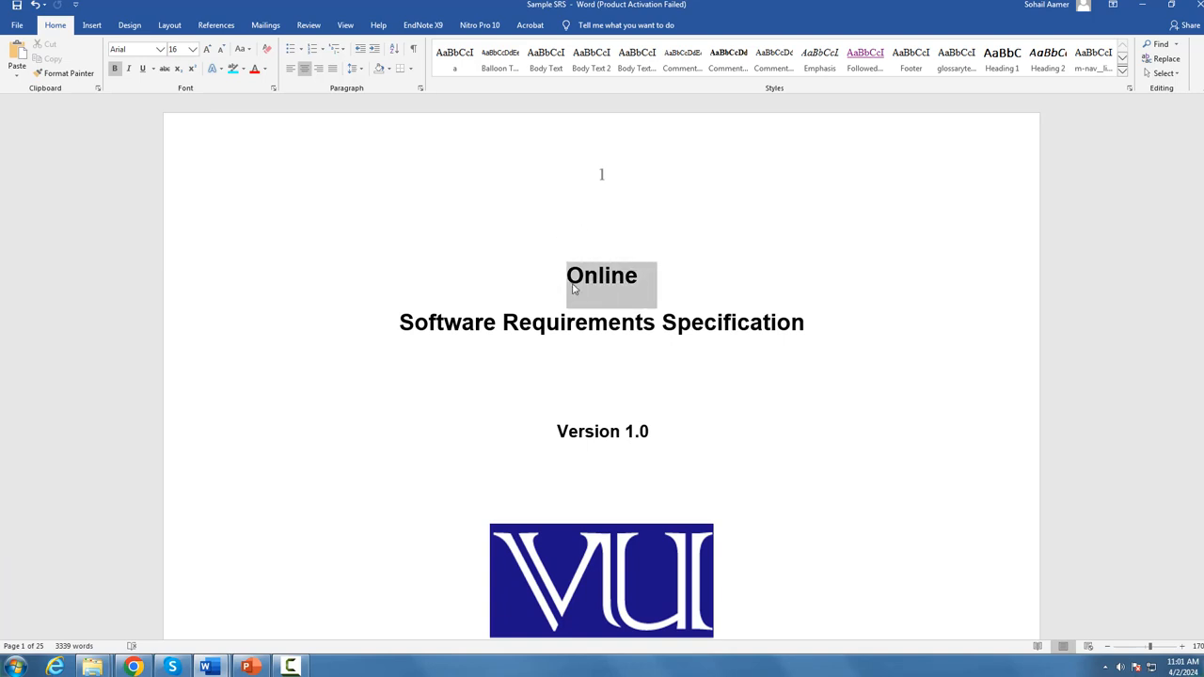
scroll(611, 301, down, 5)
click(651, 350)
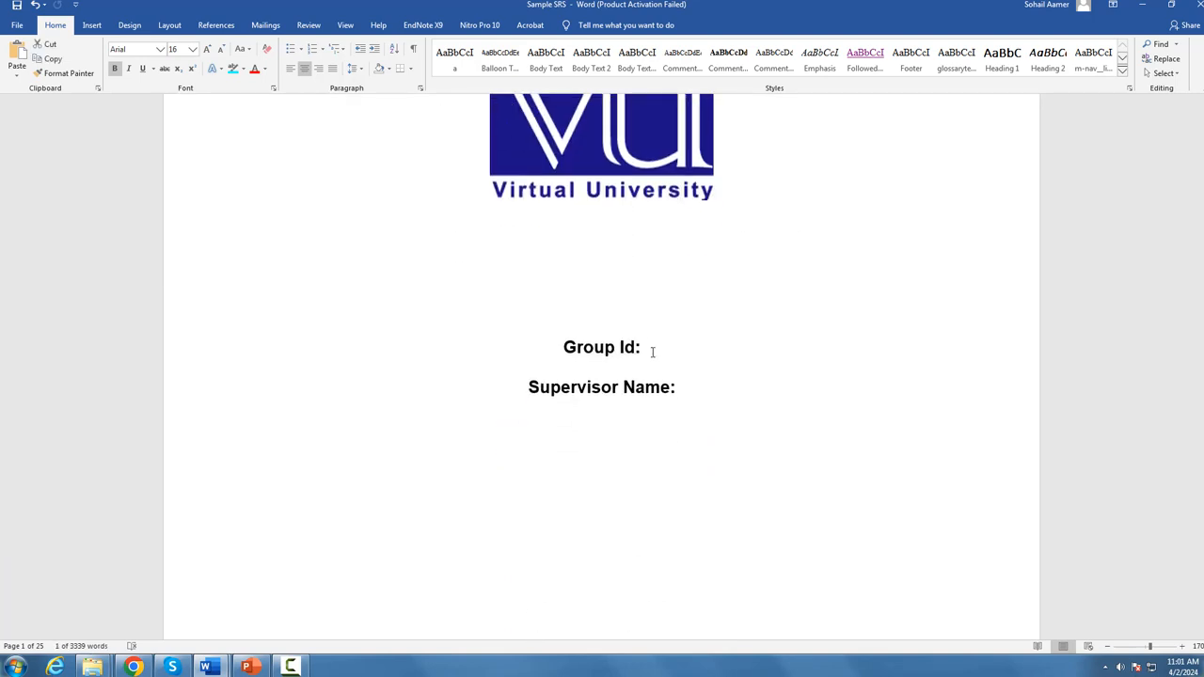
click(691, 381)
scroll(701, 398, down, 10)
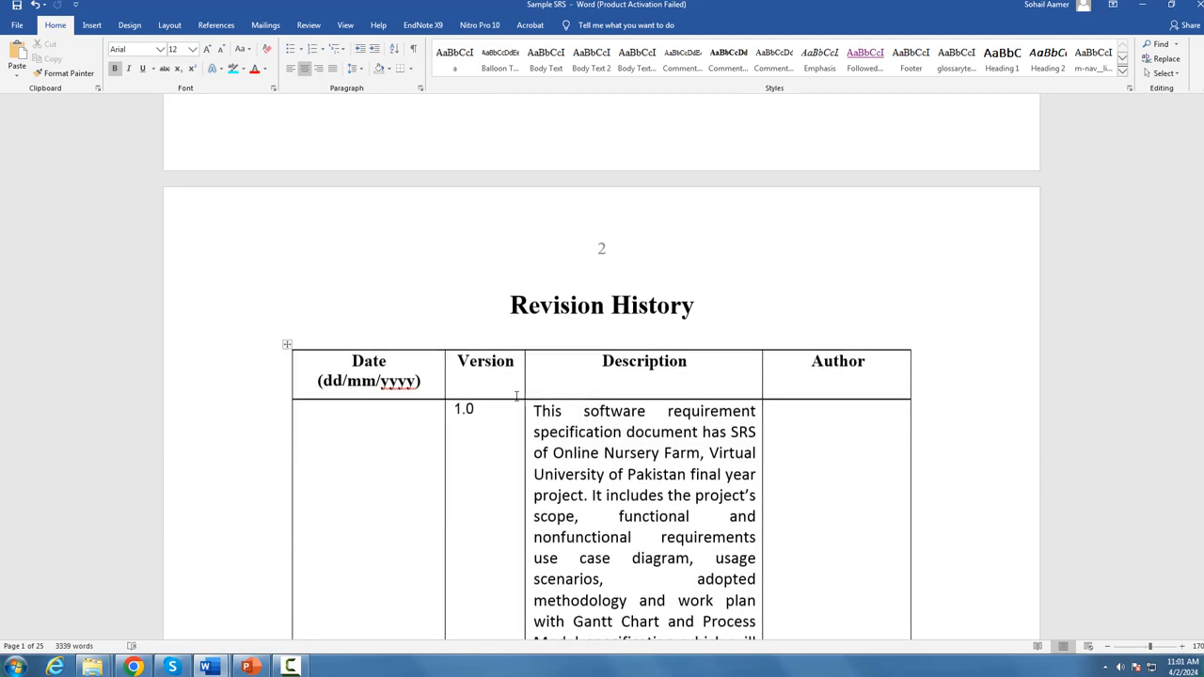
scroll(417, 382, down, 2)
click(376, 286)
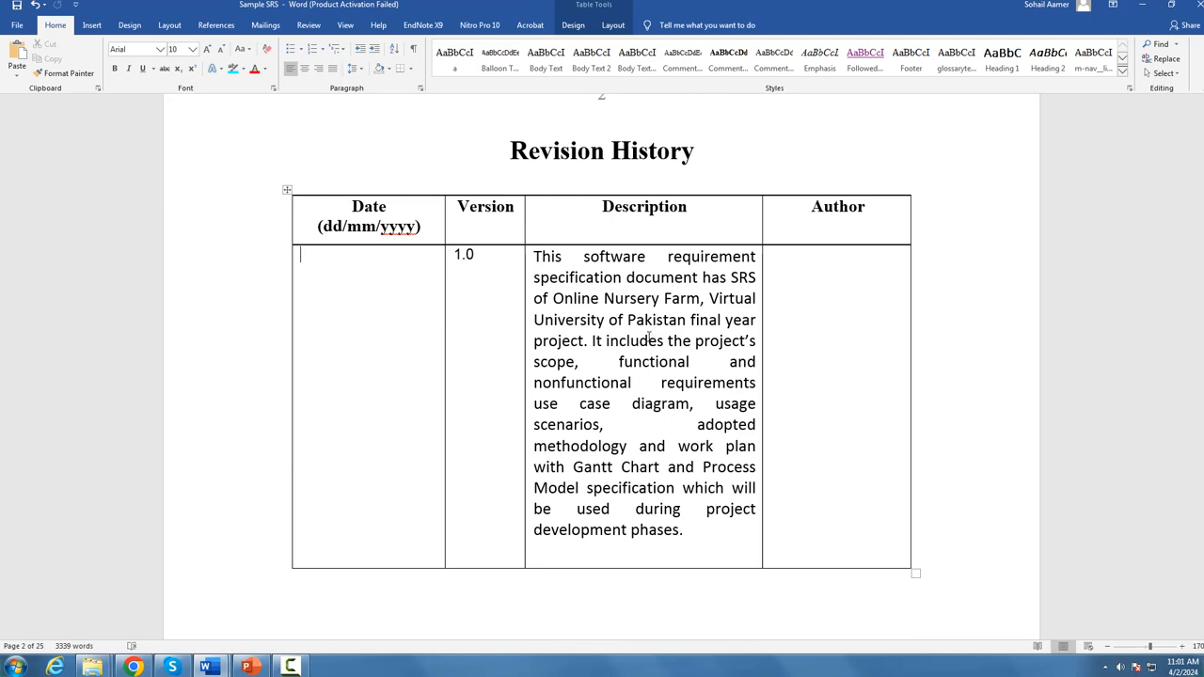
click(780, 288)
scroll(767, 337, down, 10)
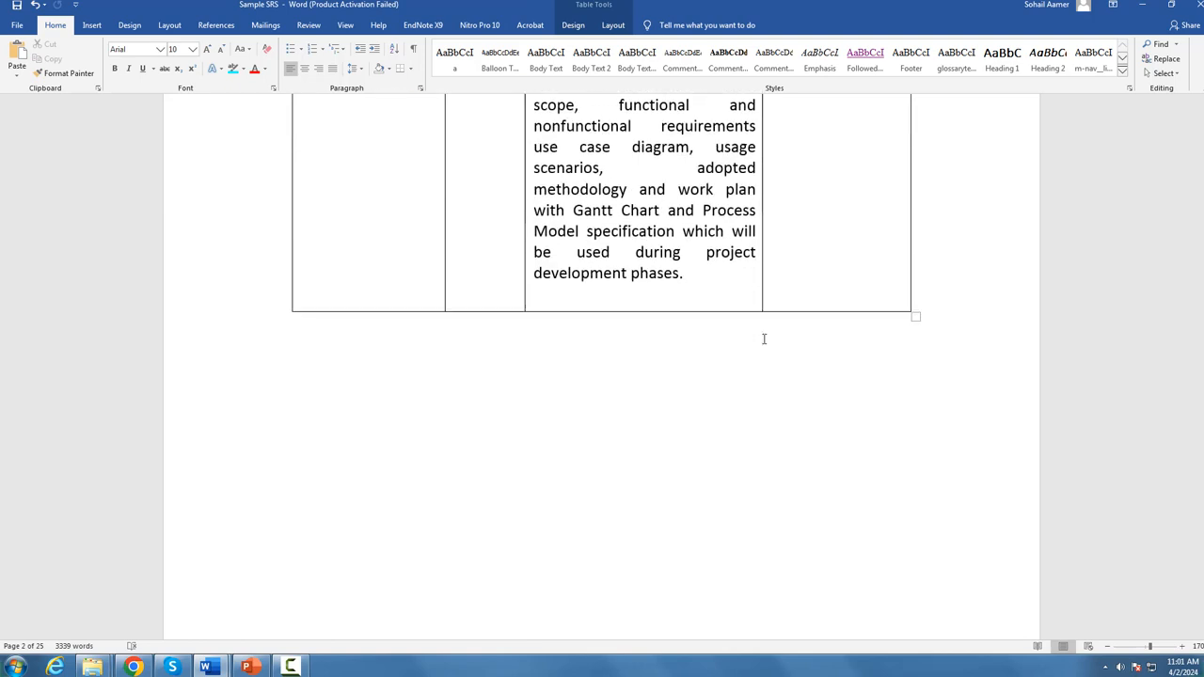
scroll(776, 334, down, 6)
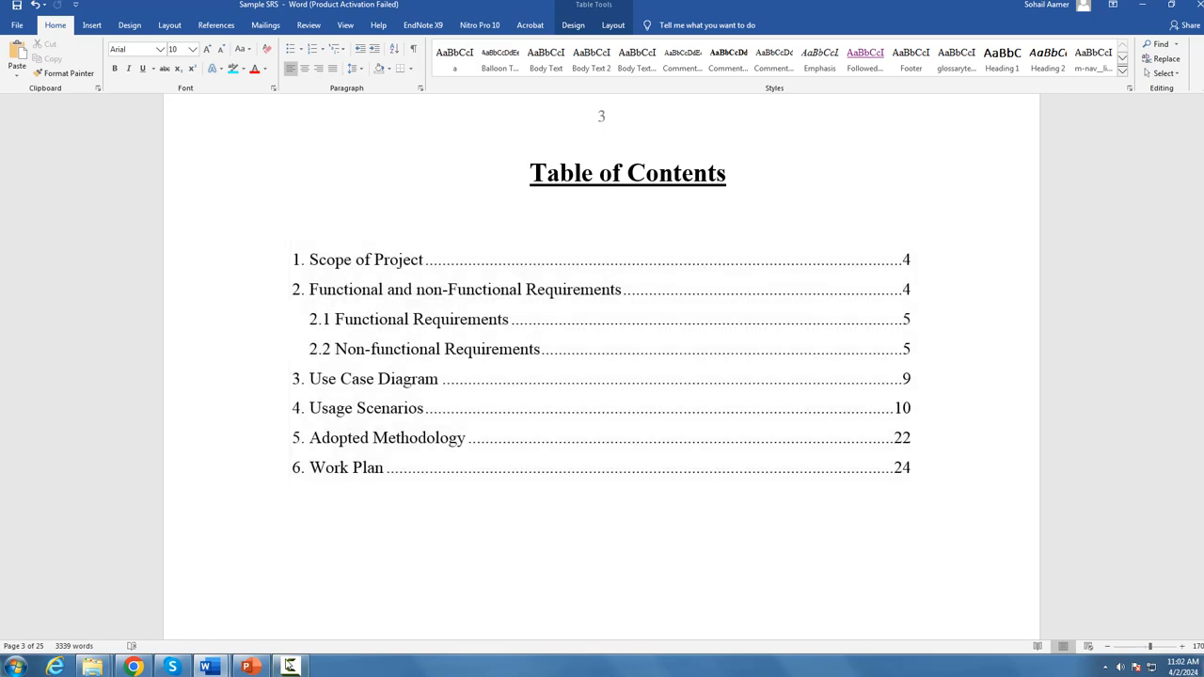
Step: Copy the Online Plants store title and Scope of Project text from Document3 into a new ChatGPT message
mouse_move(209, 668)
click(312, 628)
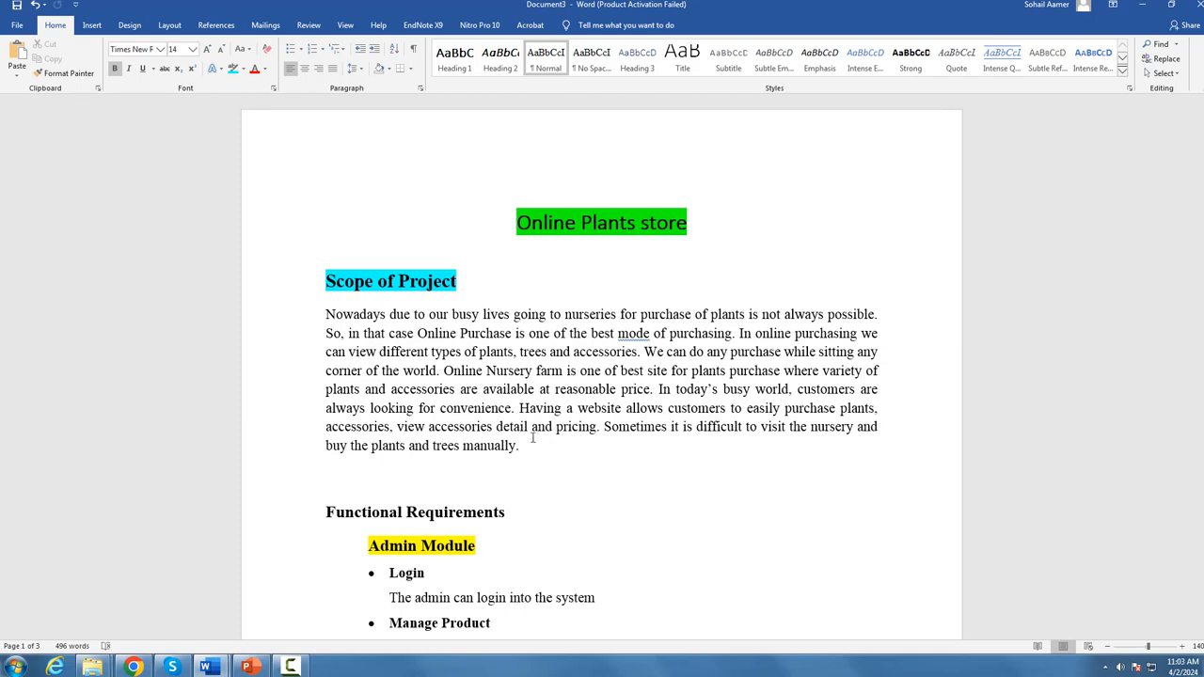
drag(542, 449, 342, 223)
key(ctrl+c)
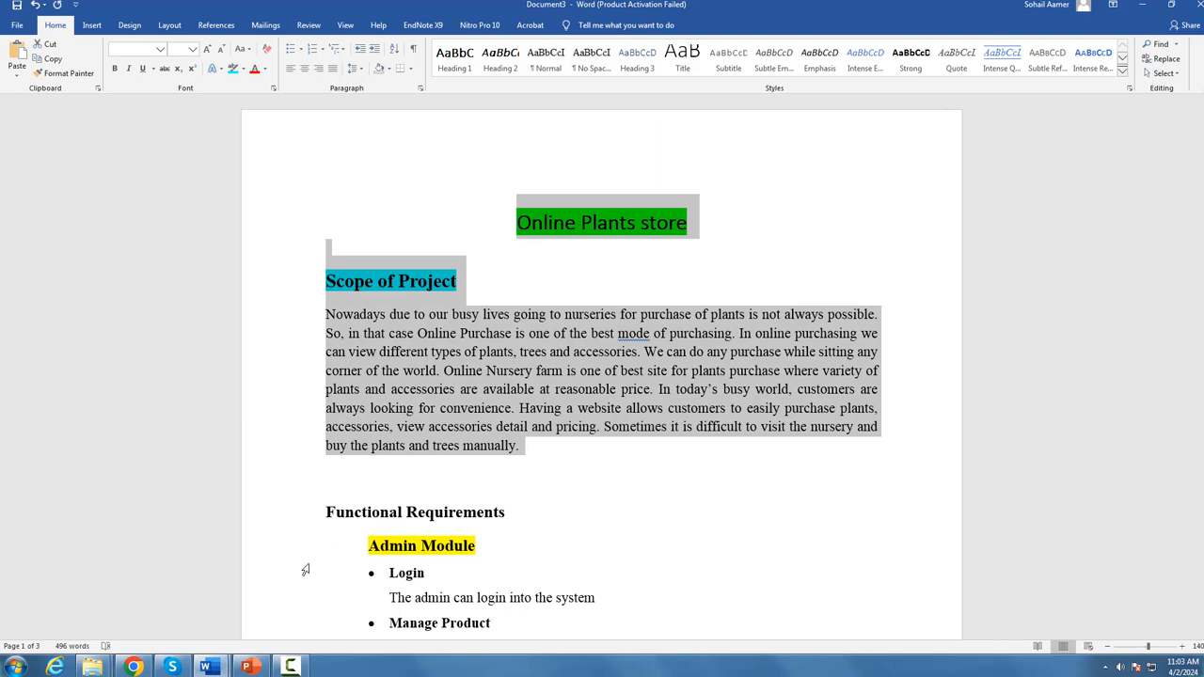
click(134, 667)
click(82, 5)
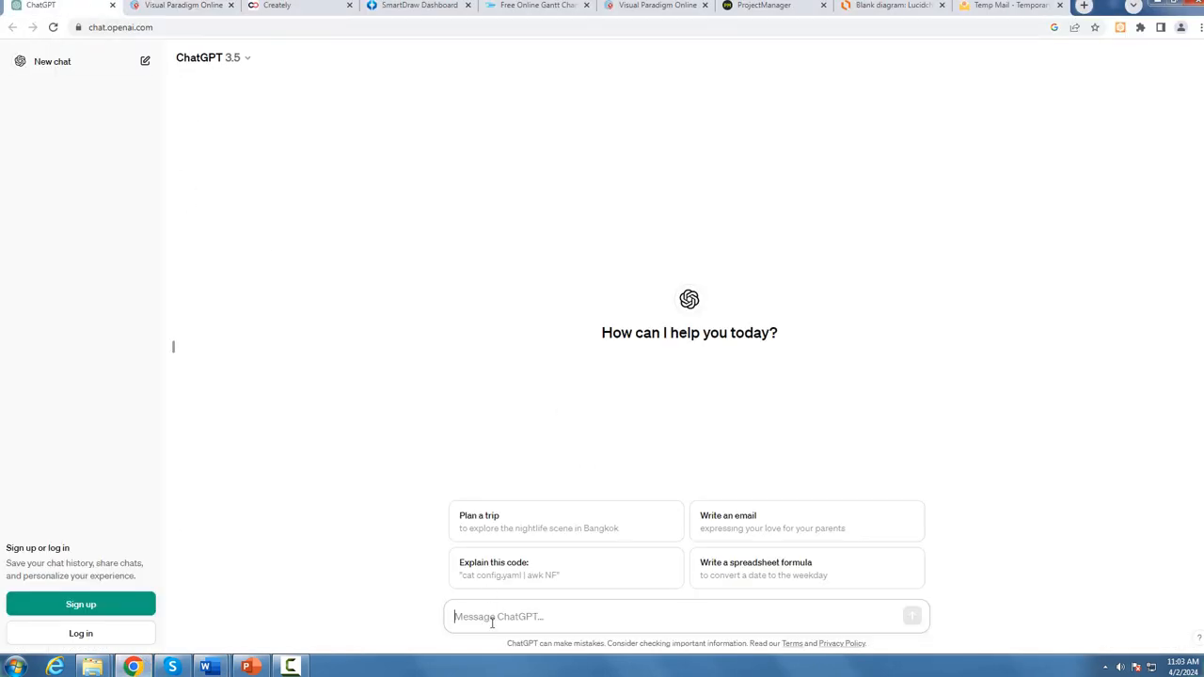
click(588, 612)
key(ctrl+v)
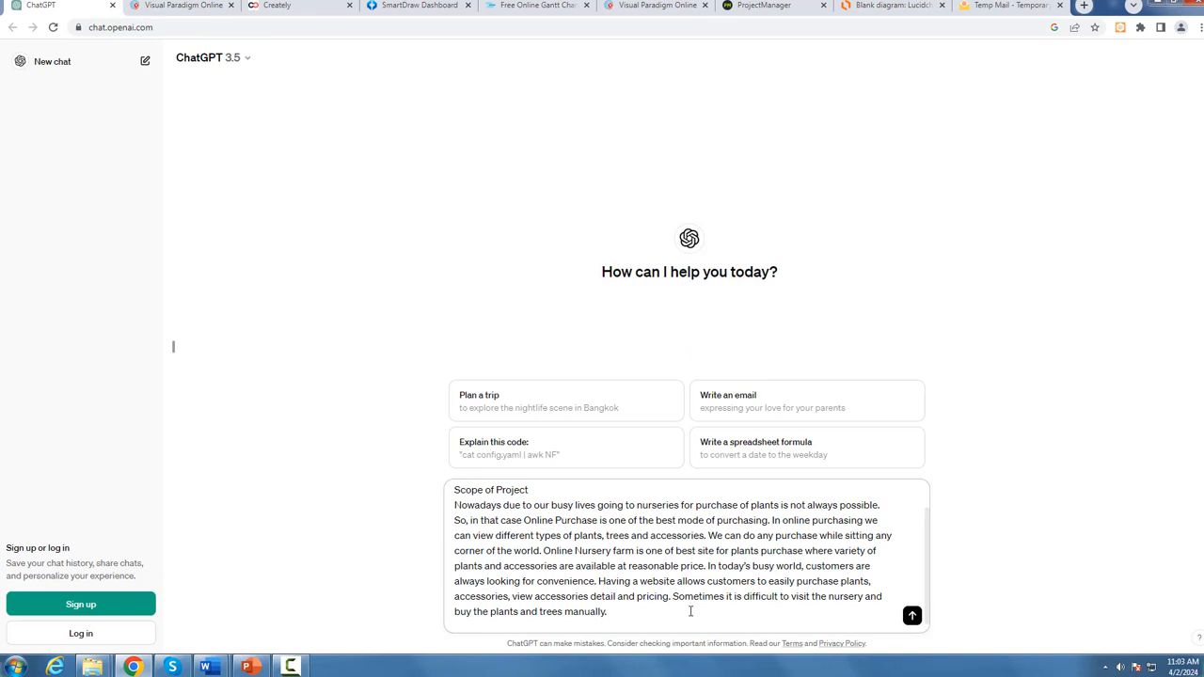
Step: Append "muje ic project k scope k rletae dmazeed detail add kar k scope likh du" to the pasted scope and send the prompt
text(muje ic project k scope k rletae dmaz)
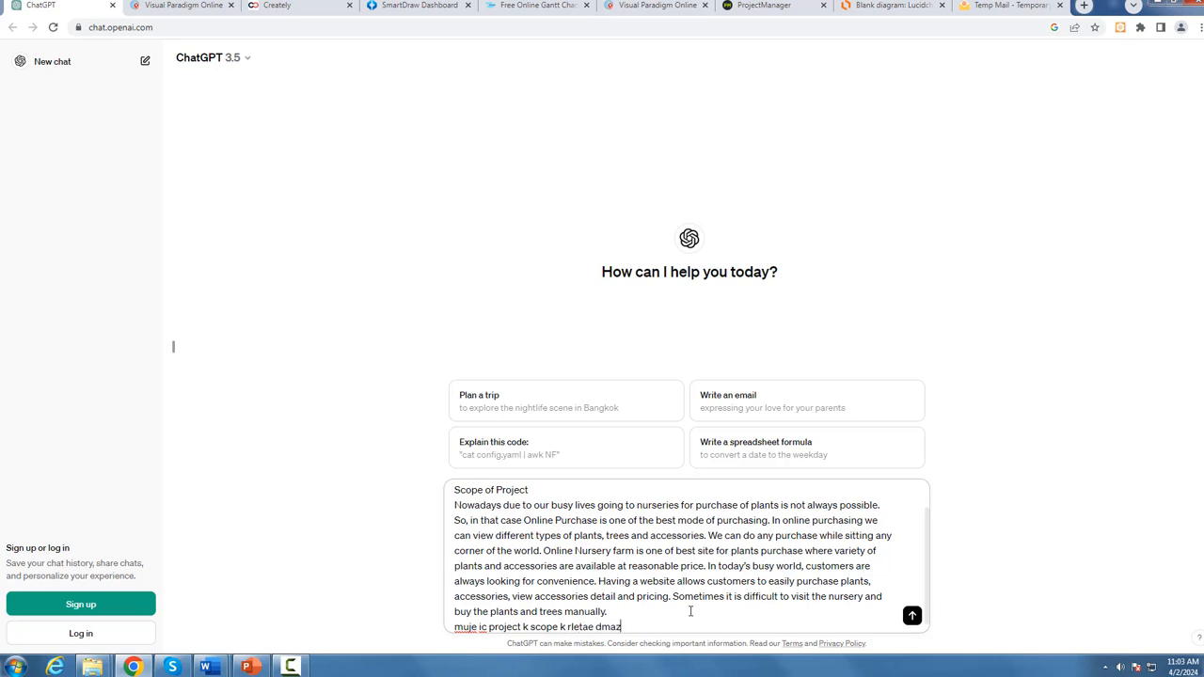
text(eed detail add kar k scope likh du)
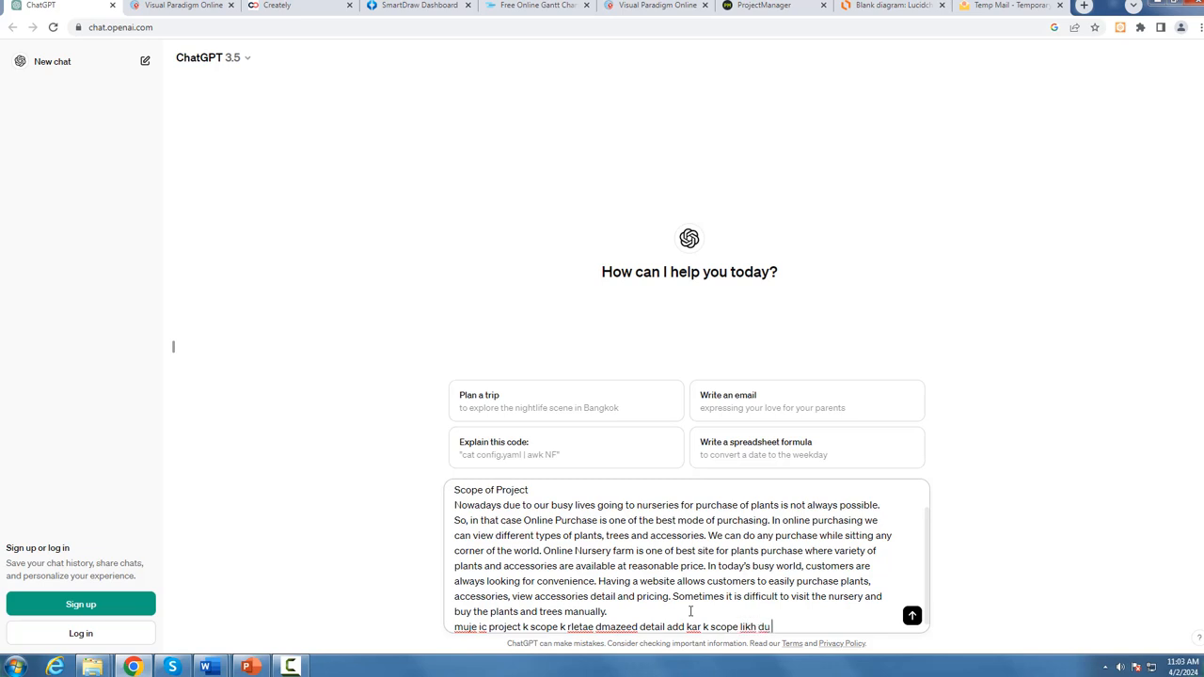
key(Return)
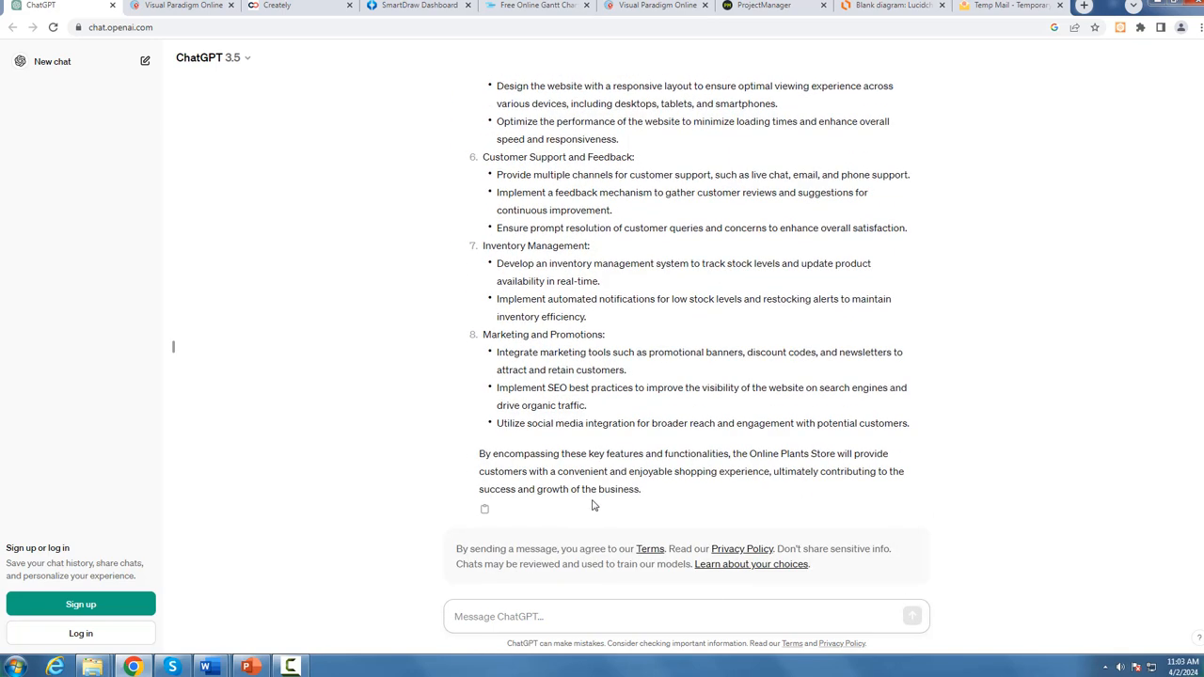
Step: Ask ChatGPT for the scope as a paragraph without headings by sending "muje haidng ni parapgrha k surat mian chahye"
click(544, 608)
text(muje haidng ni)
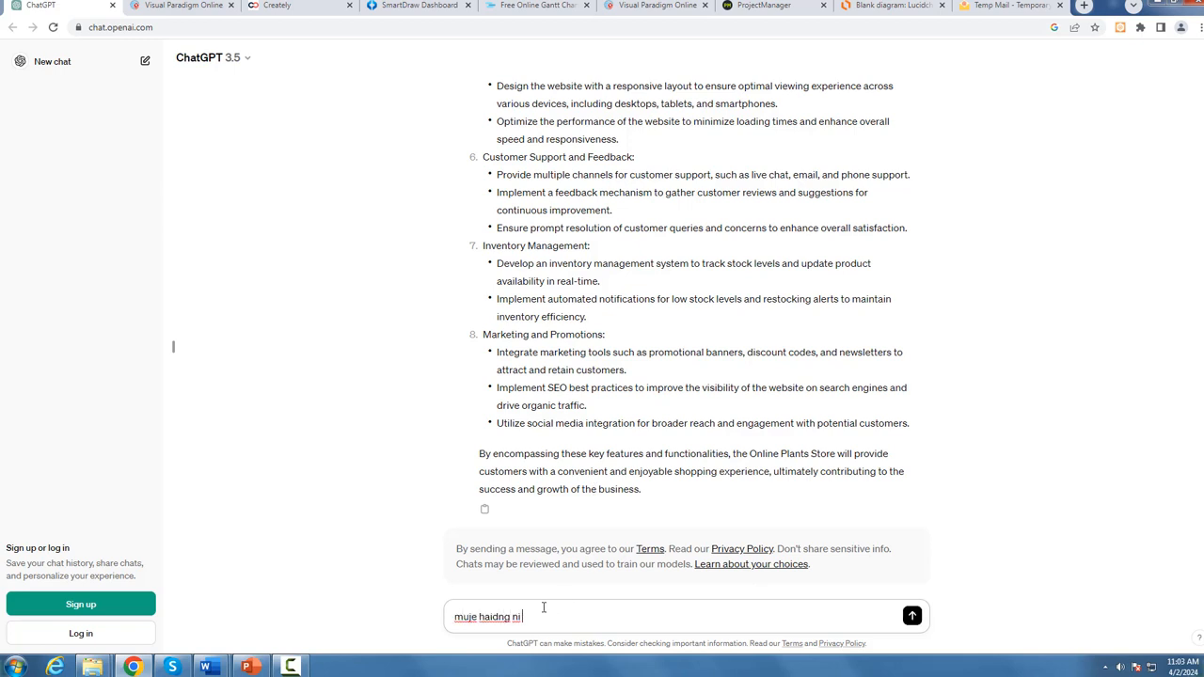
text( parapgrha k surat mian chahye)
key(Return)
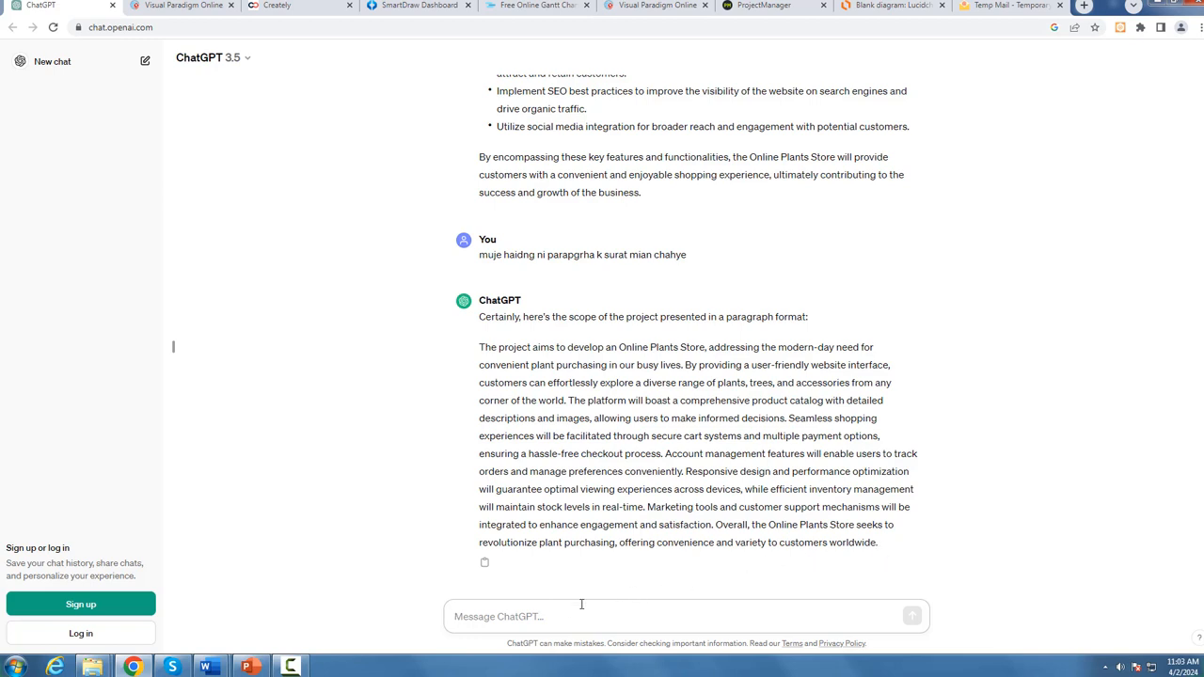
Step: Request a more detailed version of the scope paragraph by sending "mazeed detail add karo"
text(mazee)
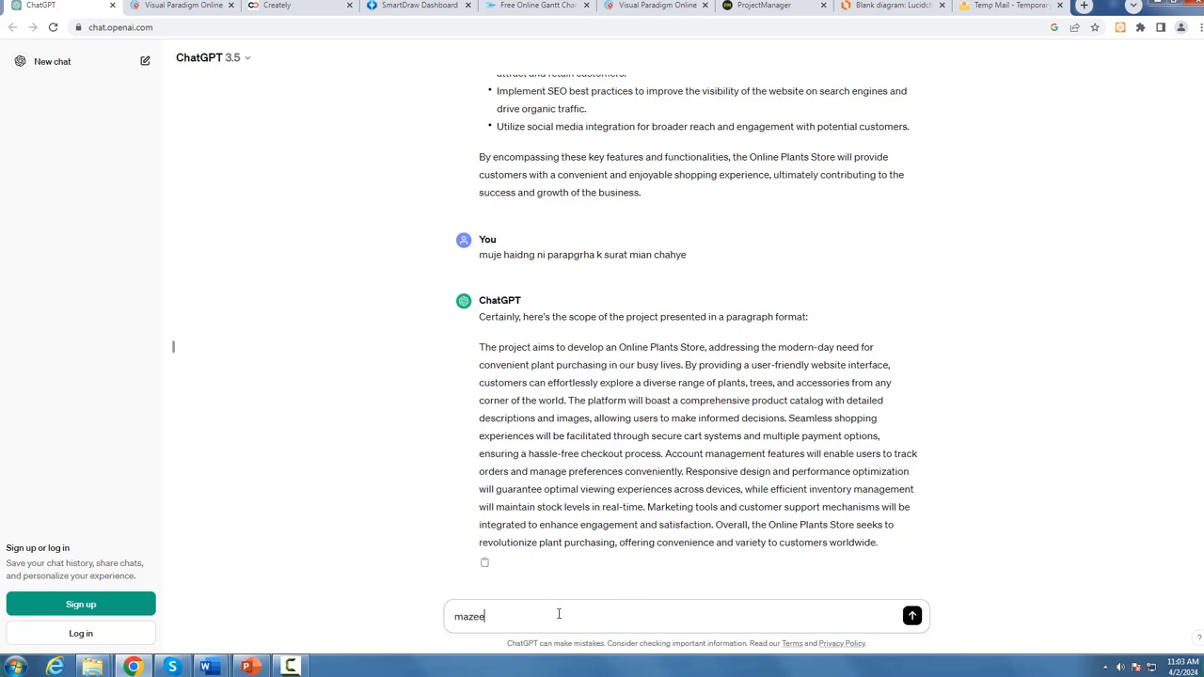
text(d detail add karo)
key(Return)
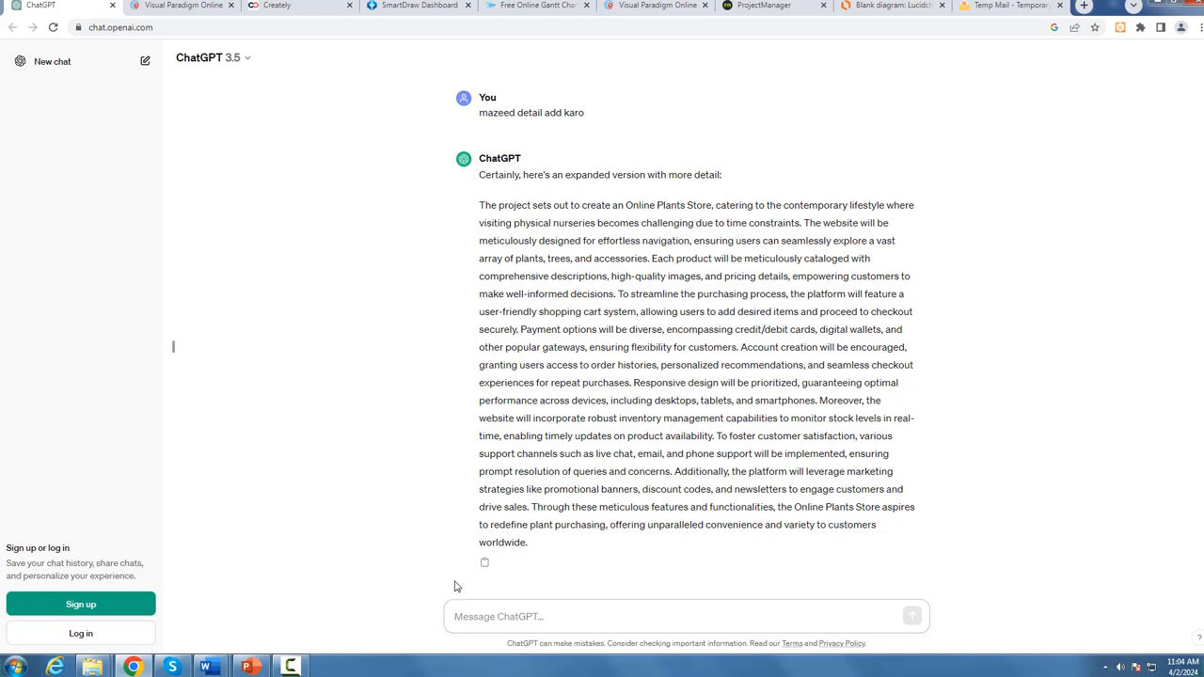
Step: Switch to the Sample SRS in Word and examine its full Scope of Project section, reached from the Table of Contents
mouse_move(209, 668)
click(282, 588)
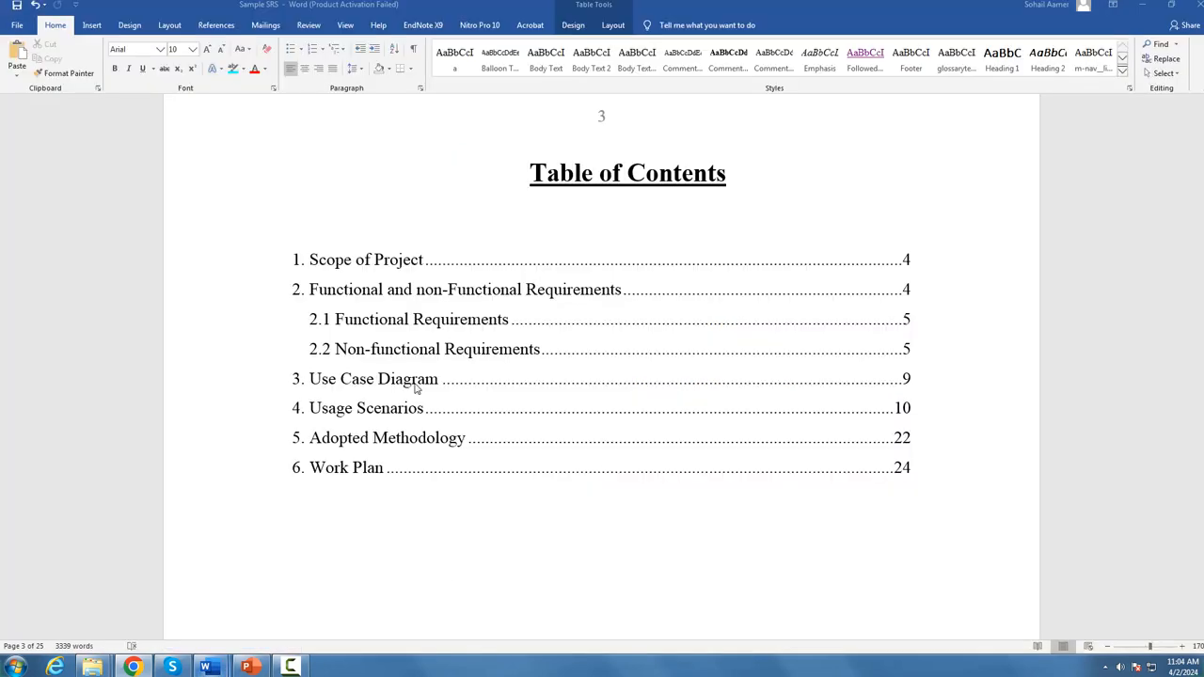
click(458, 289)
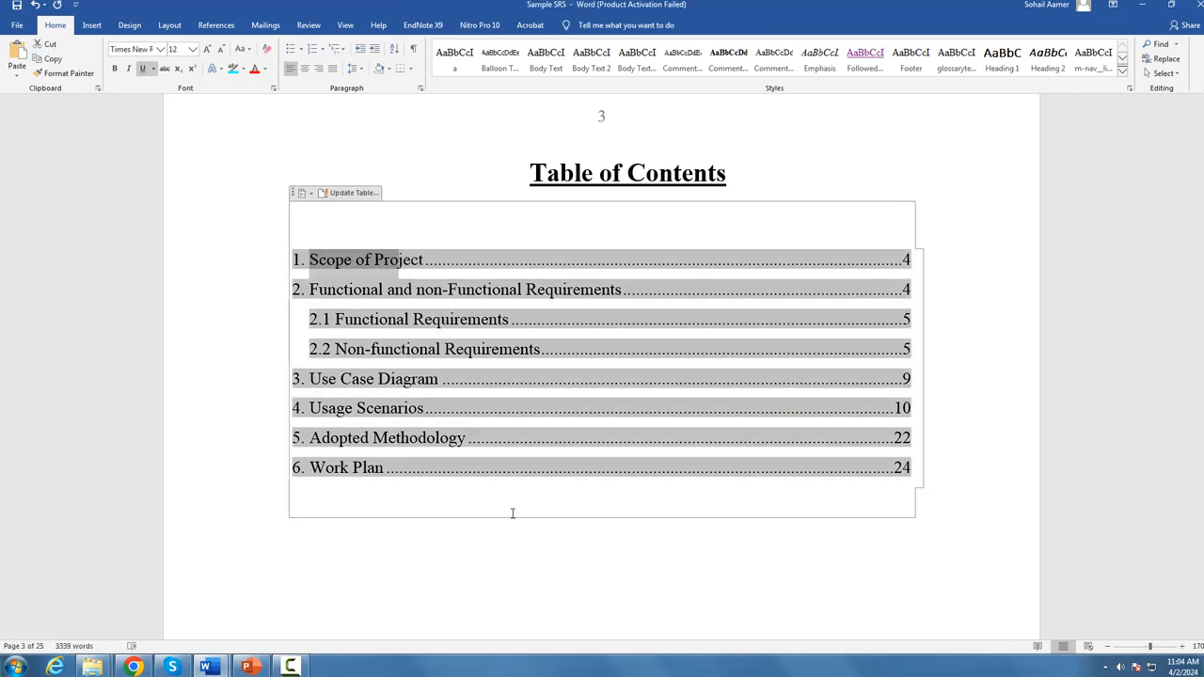
ctrl+click(432, 265)
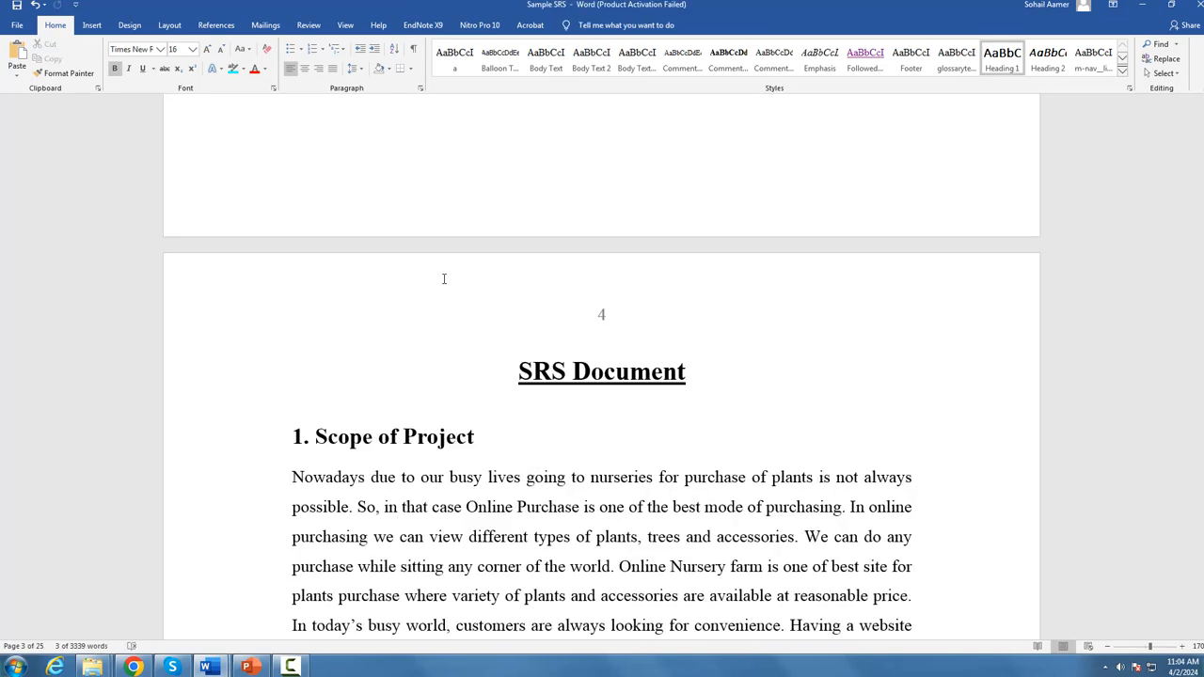
scroll(554, 516, down, 8)
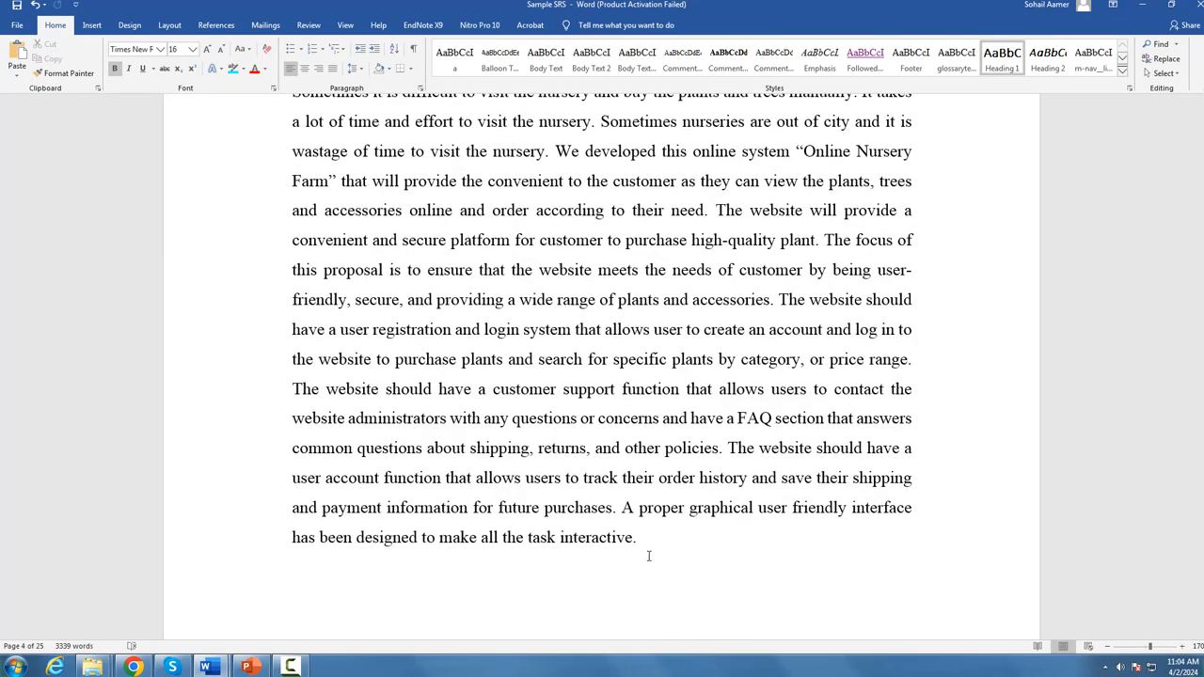
scroll(648, 544, up, 4)
scroll(648, 544, up, 1)
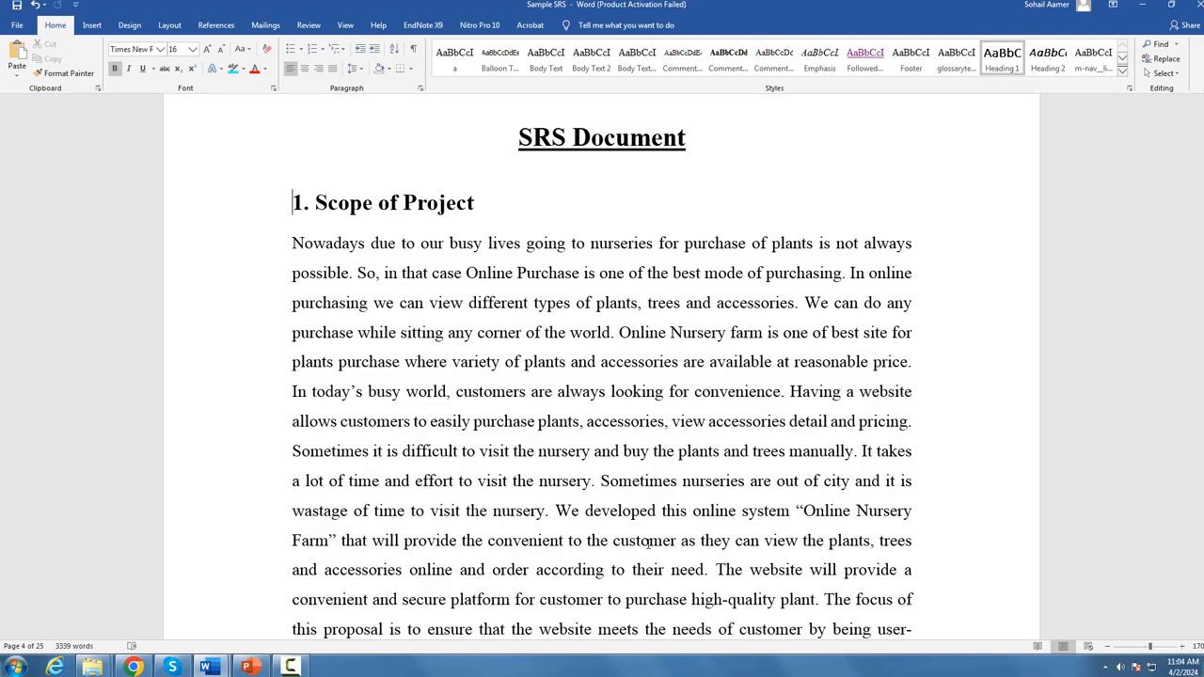
scroll(648, 543, down, 5)
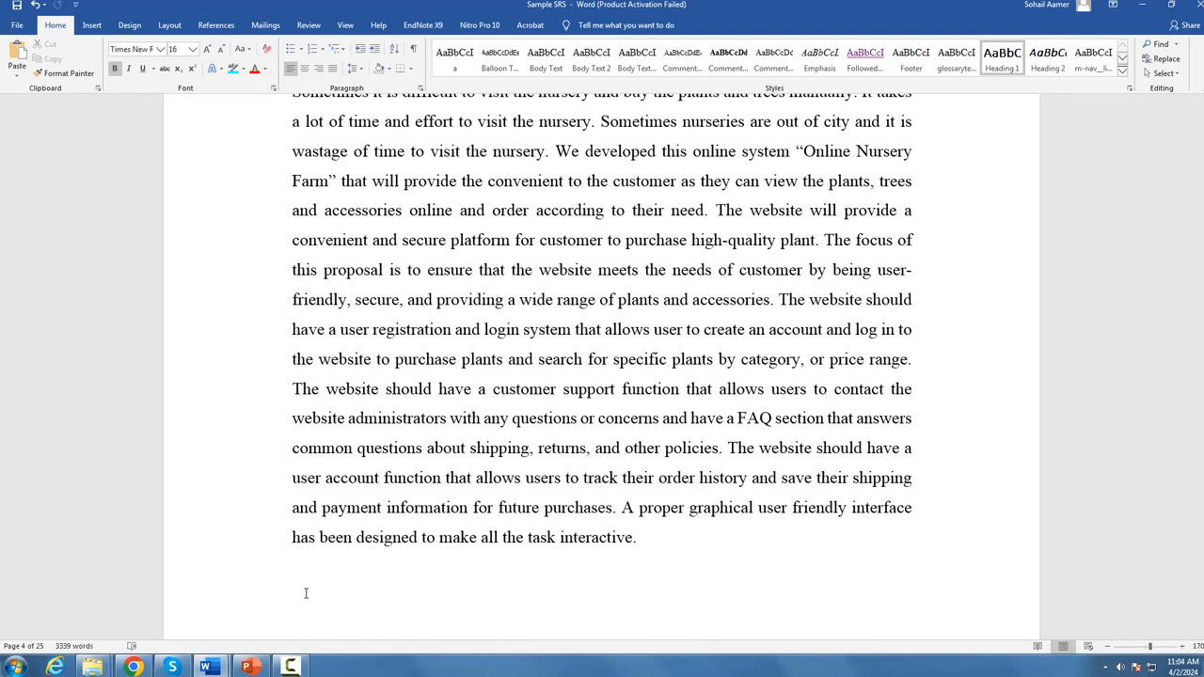
scroll(306, 594, up, 15)
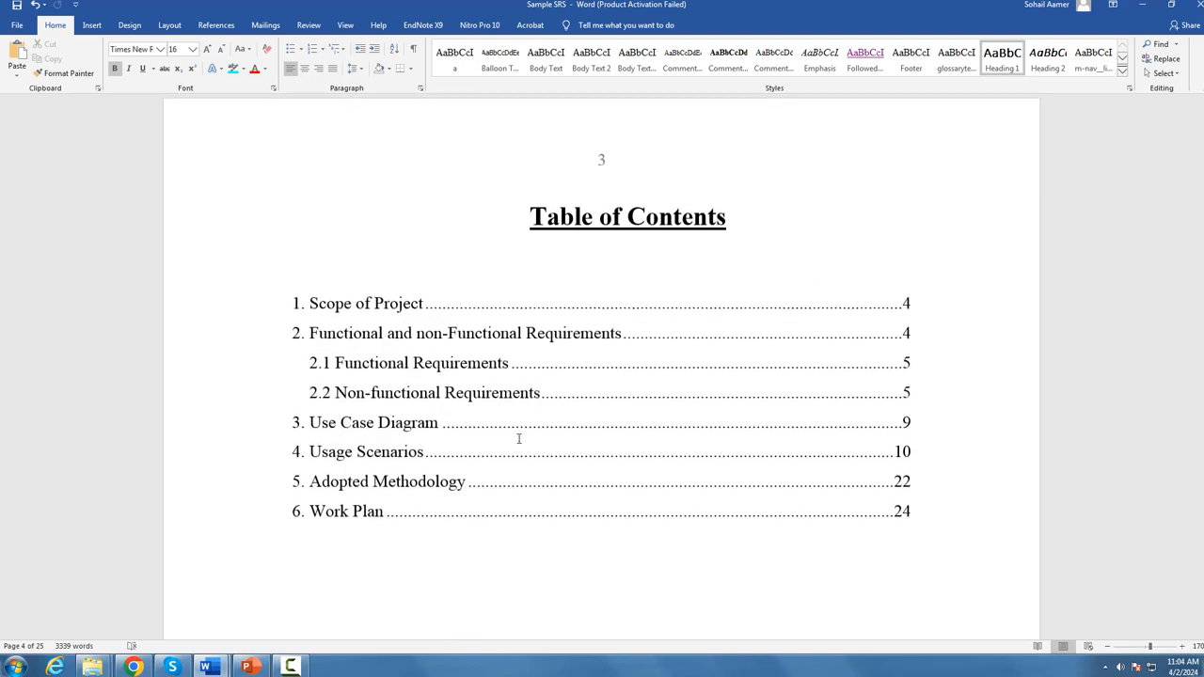
Step: In Document3, select all content from the Functional Requirements heading through the end of the document
click(399, 338)
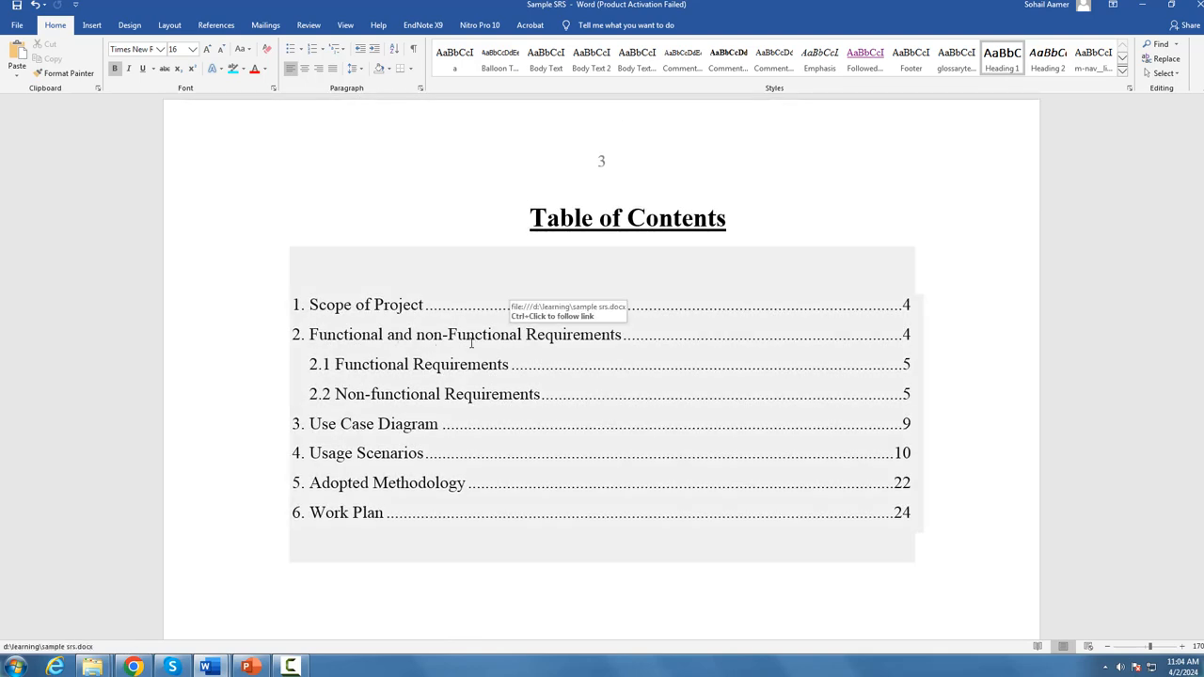
click(312, 546)
click(280, 602)
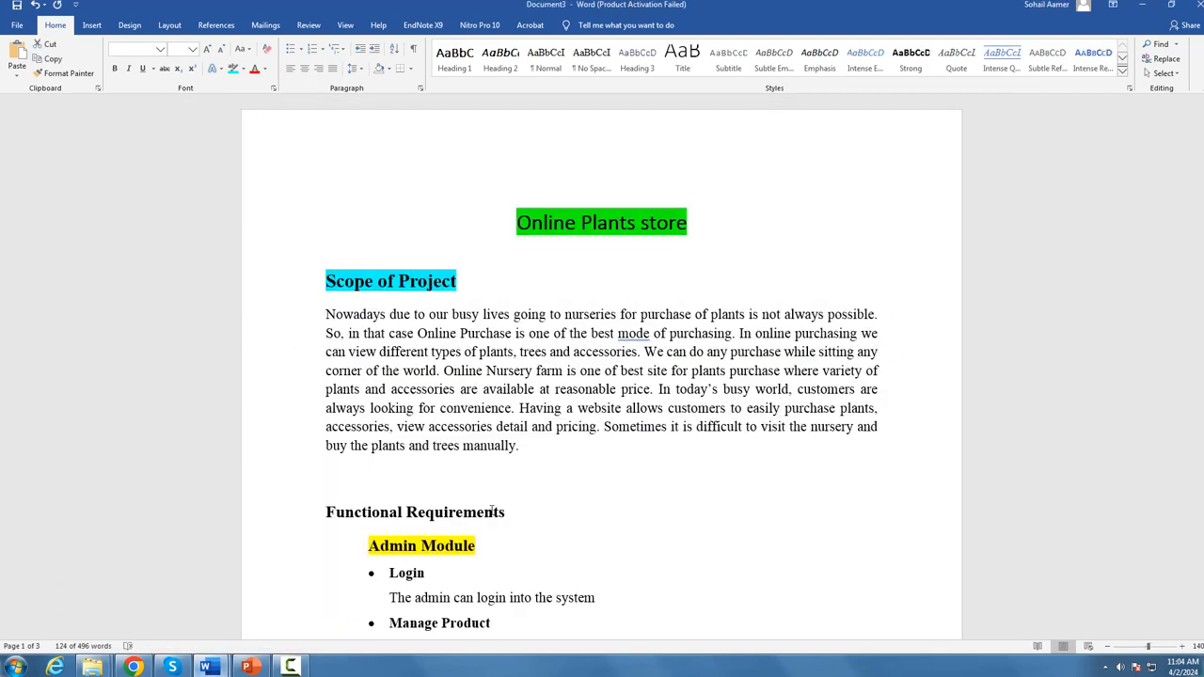
click(578, 487)
scroll(430, 378, down, 3)
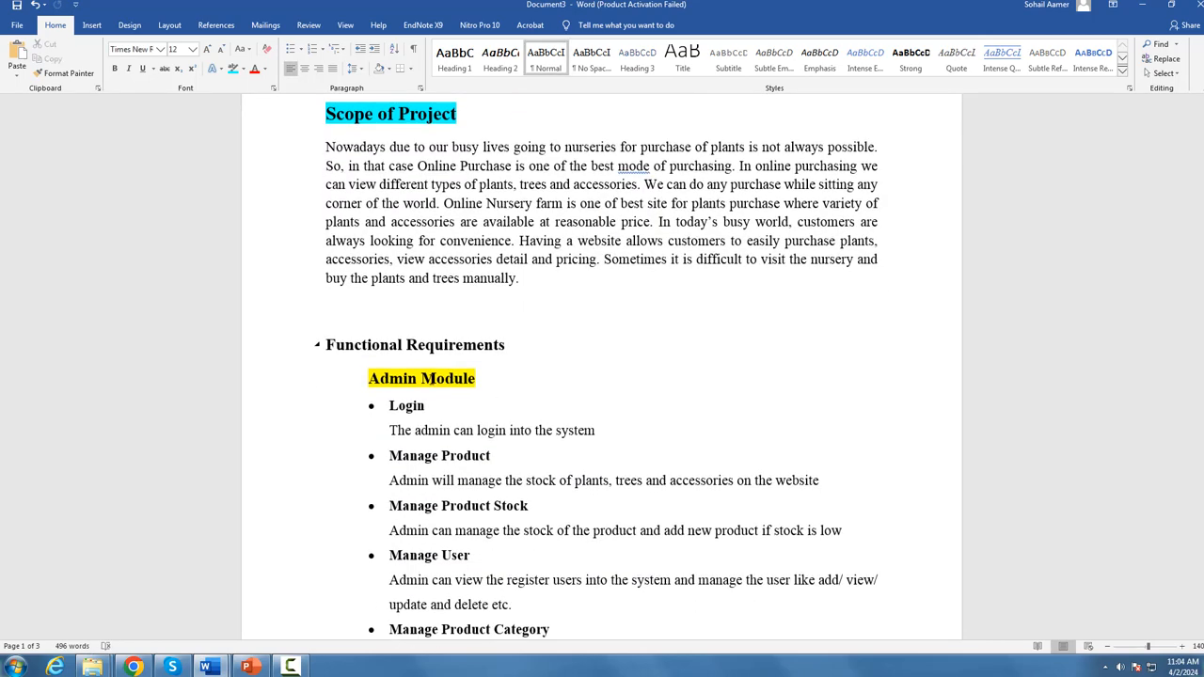
scroll(463, 507, down, 15)
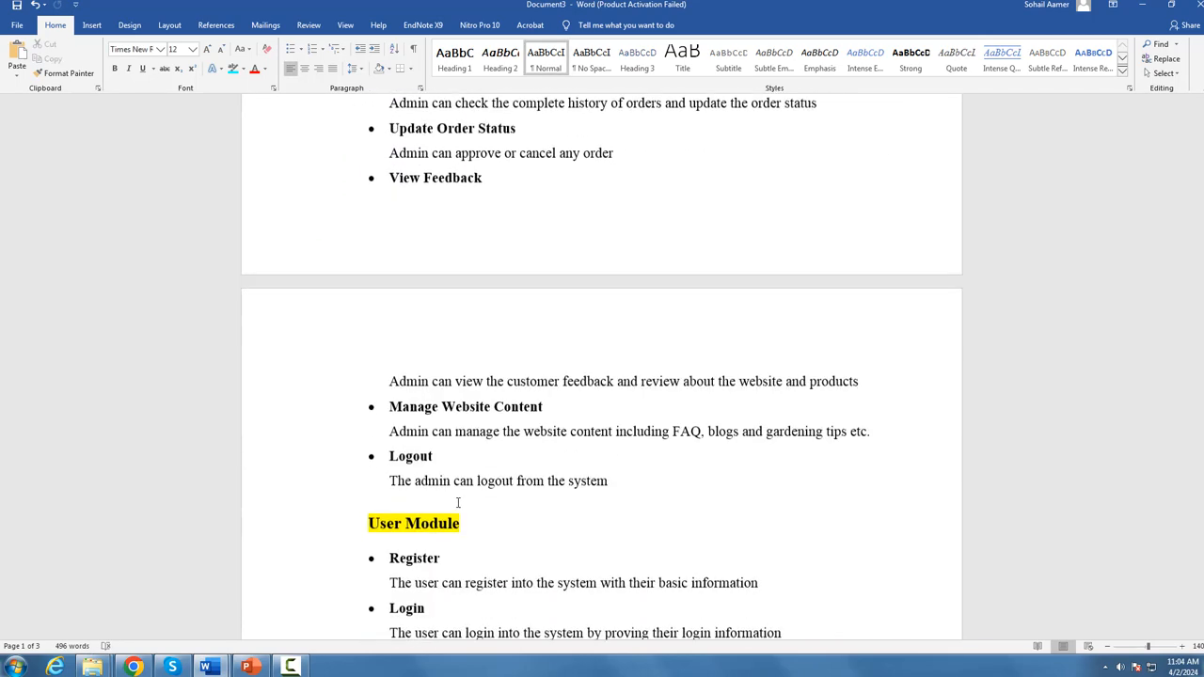
scroll(660, 580, up, 1)
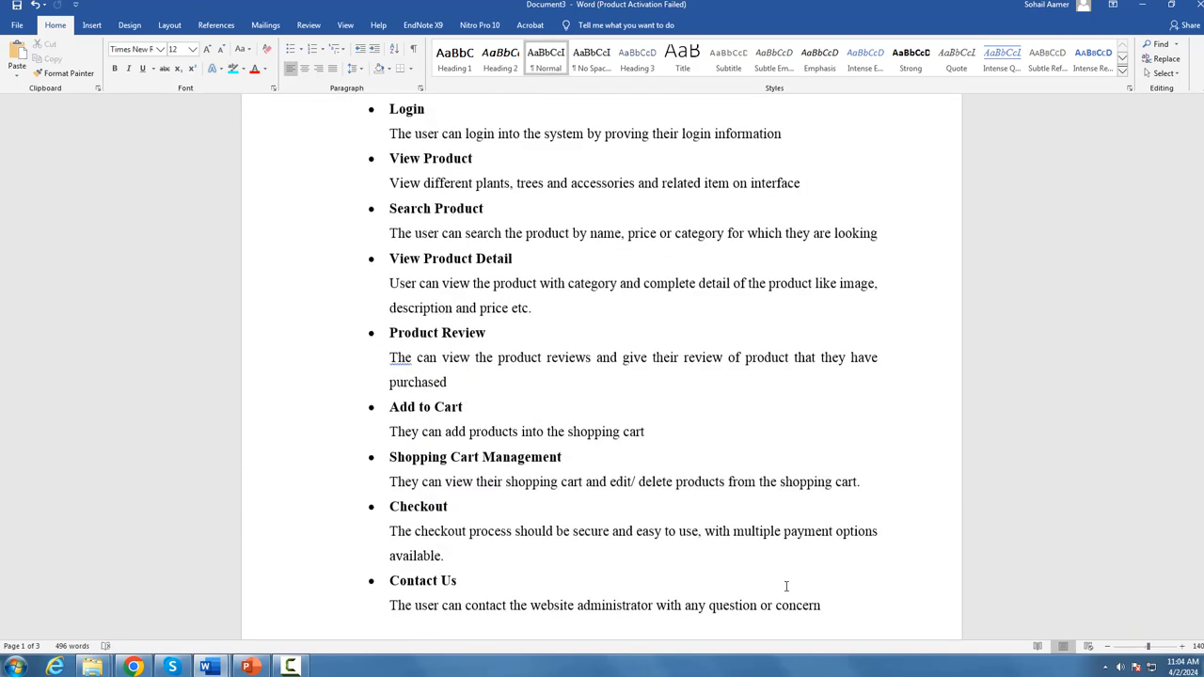
scroll(785, 583, down, 5)
scroll(581, 574, down, 1)
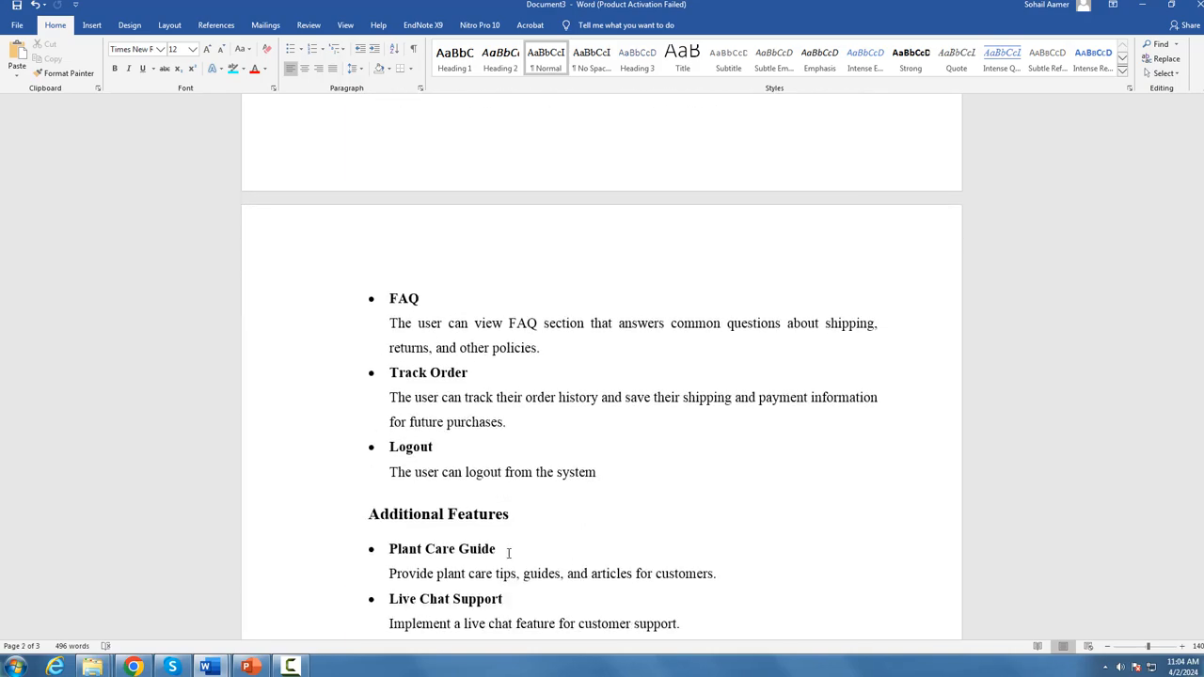
key(ctrl+a)
scroll(333, 546, up, 7)
scroll(312, 506, up, 15)
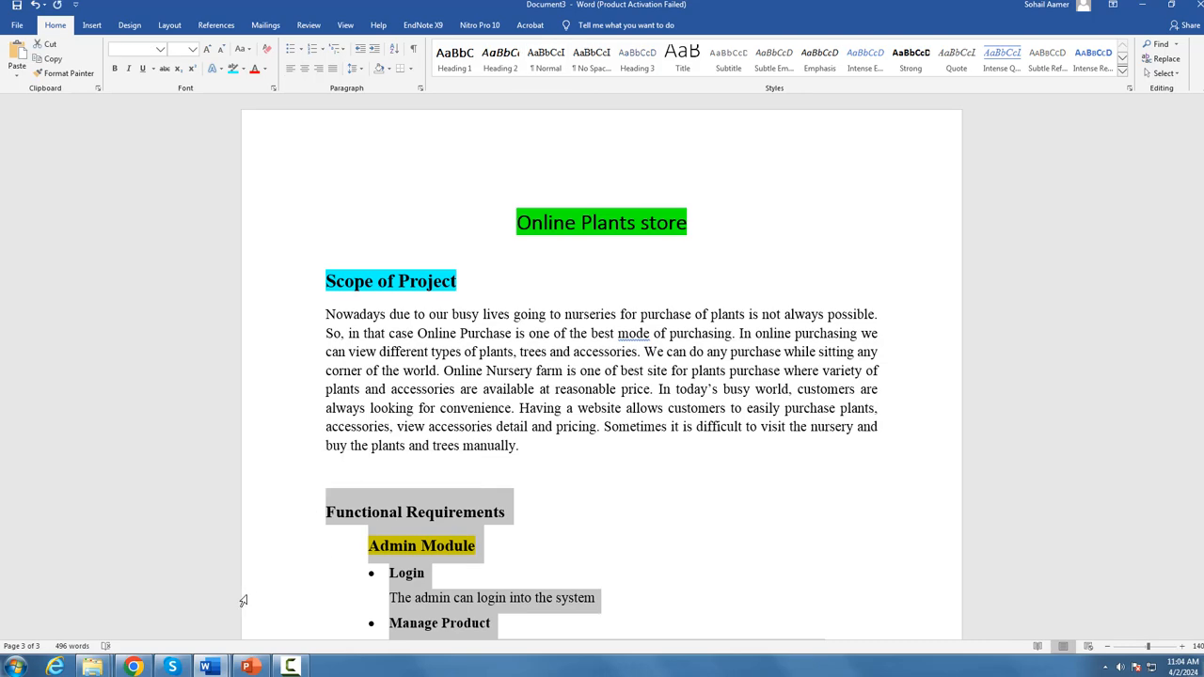
Step: Return to the Sample SRS and examine how section 2.1 Functional Requirements lays out the Admin Module
mouse_move(205, 666)
click(151, 607)
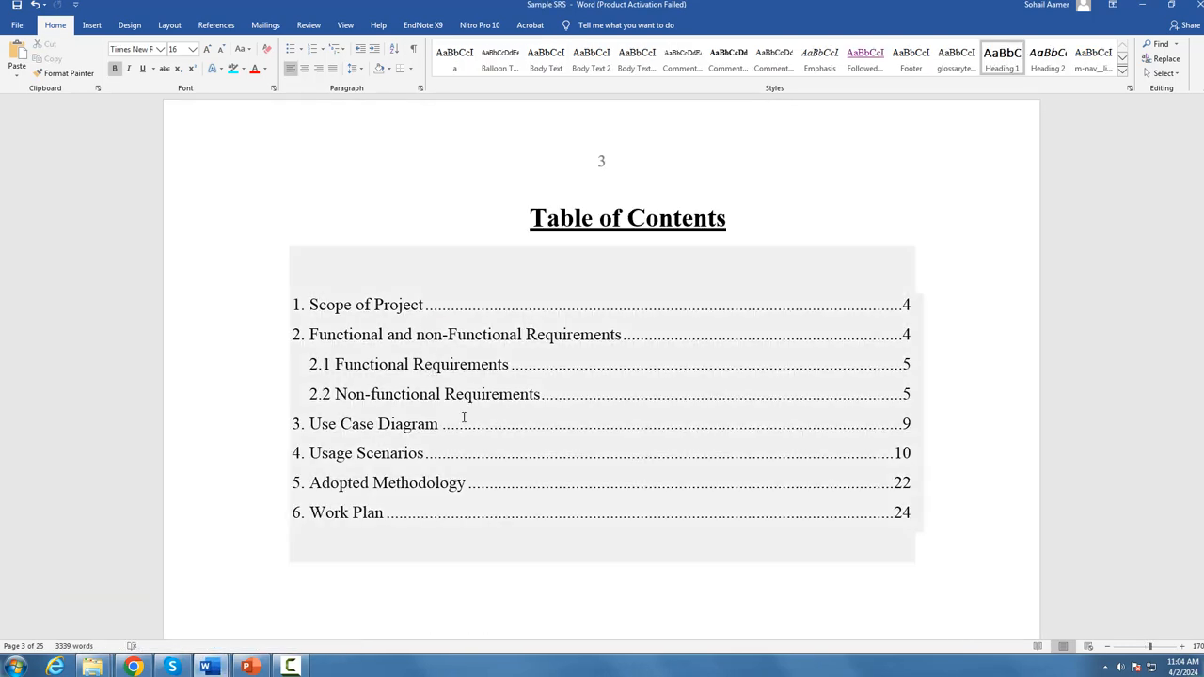
scroll(451, 423, down, 3)
scroll(441, 392, up, 2)
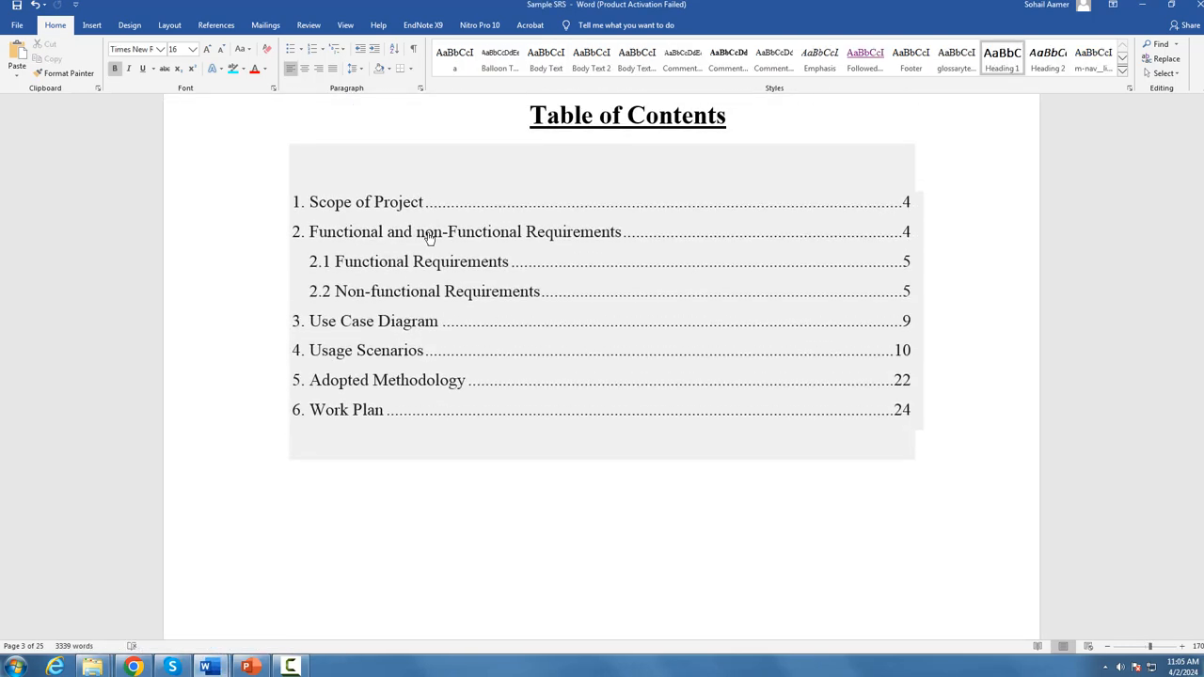
ctrl+click(419, 203)
scroll(420, 346, down, 6)
scroll(419, 346, down, 15)
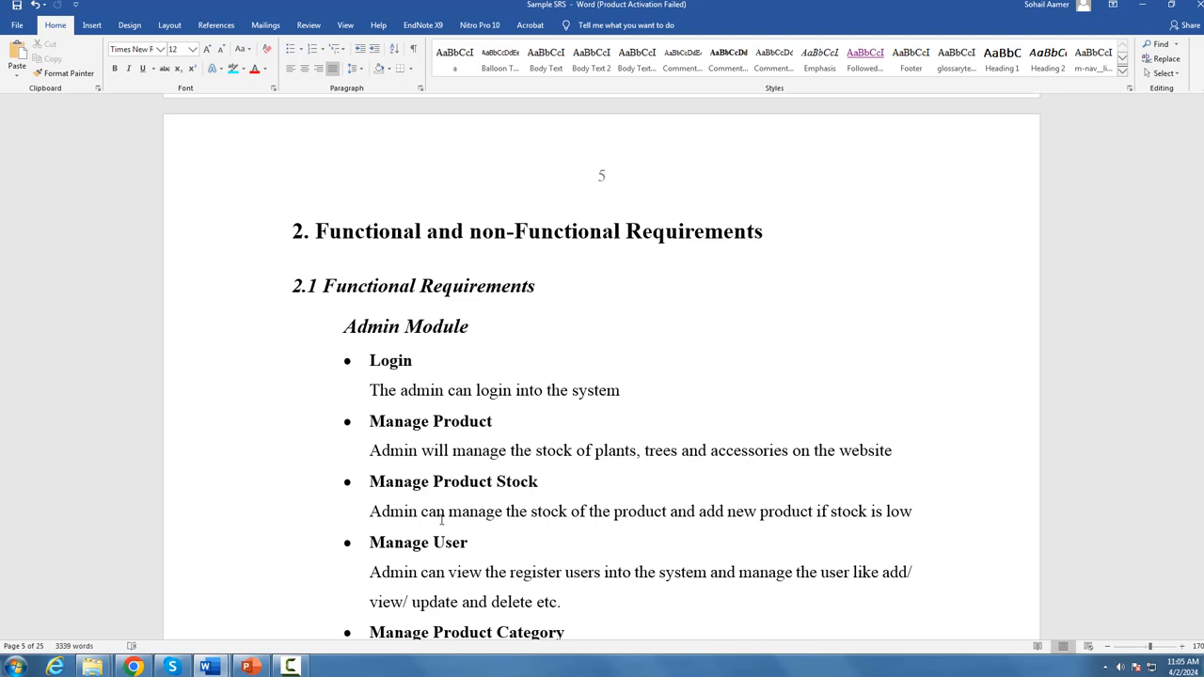
Step: Switch to ChatGPT, paste the copied functional requirements and send them with the request "muje ye fuantionla requirment detail k sath likh du"
click(134, 667)
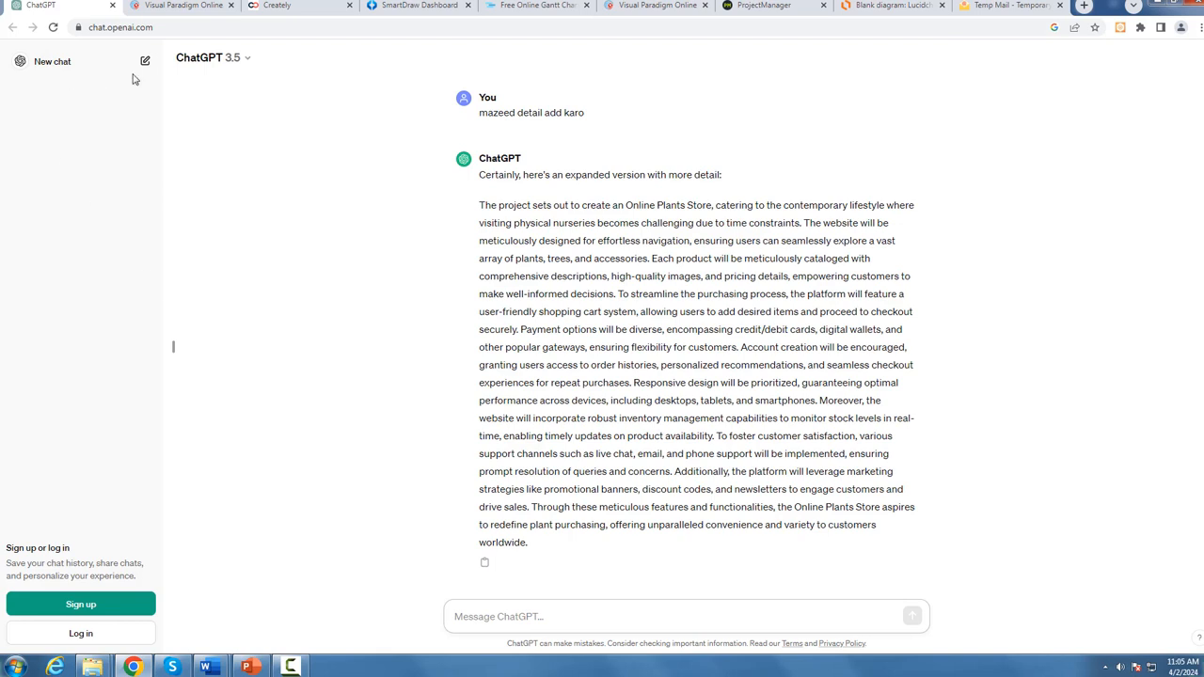
click(504, 615)
key(ctrl+v)
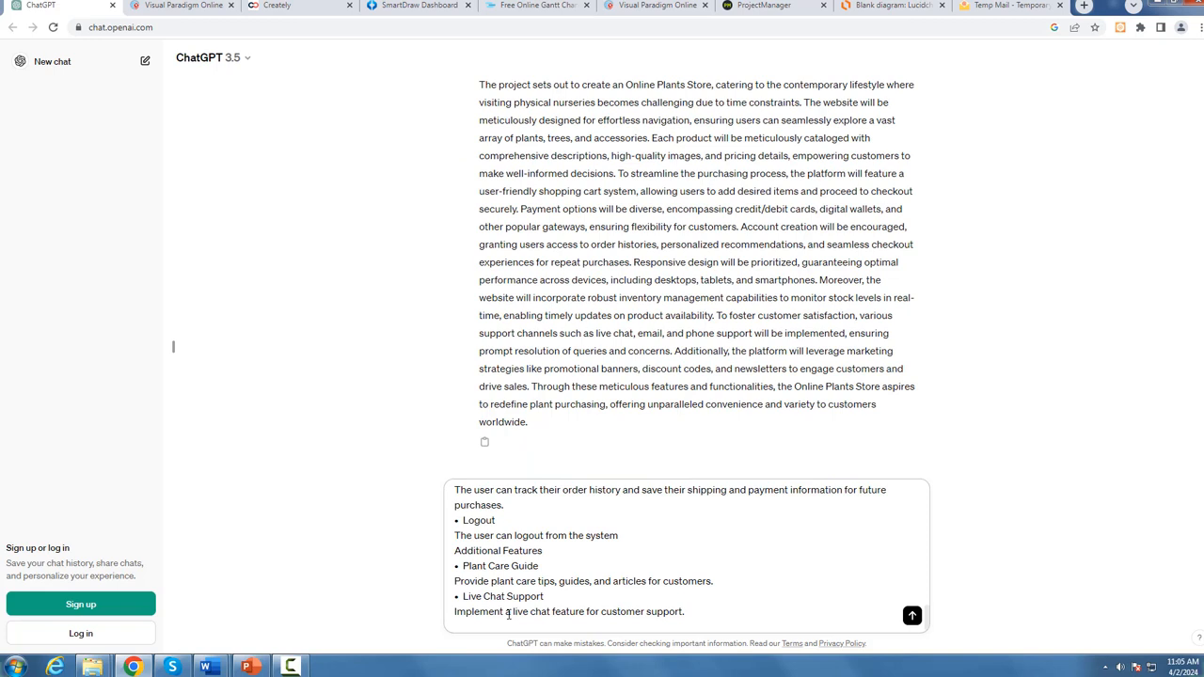
text(muje ye fuantionla re)
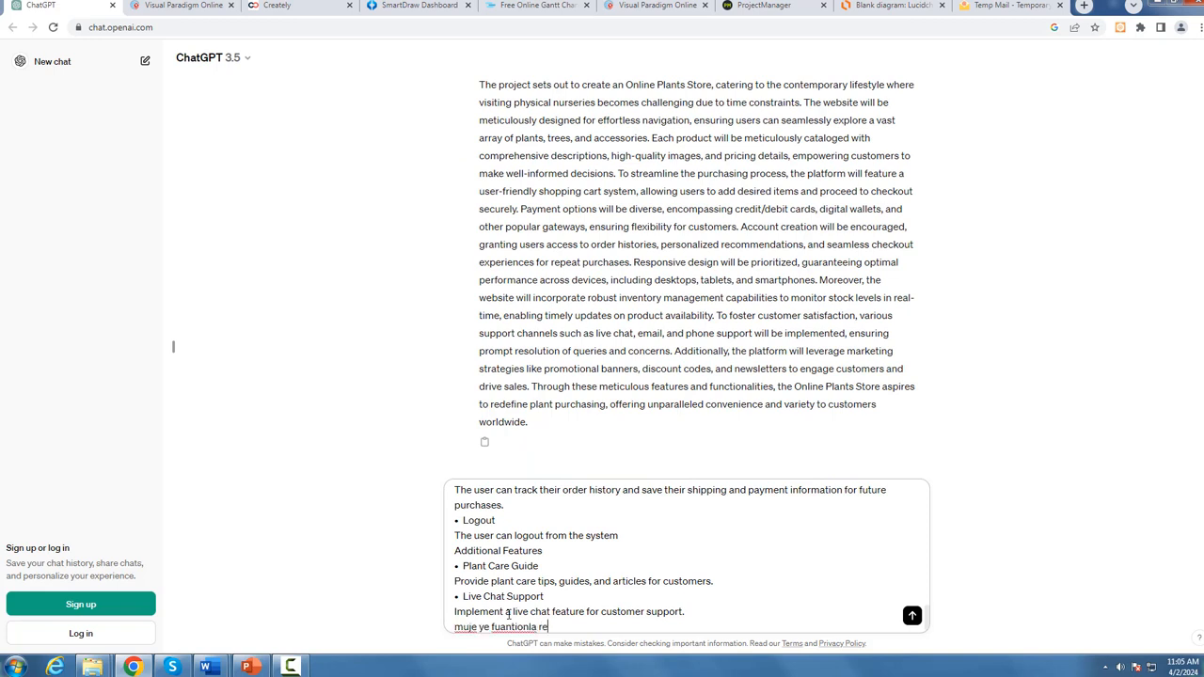
text(quirment detail k sath)
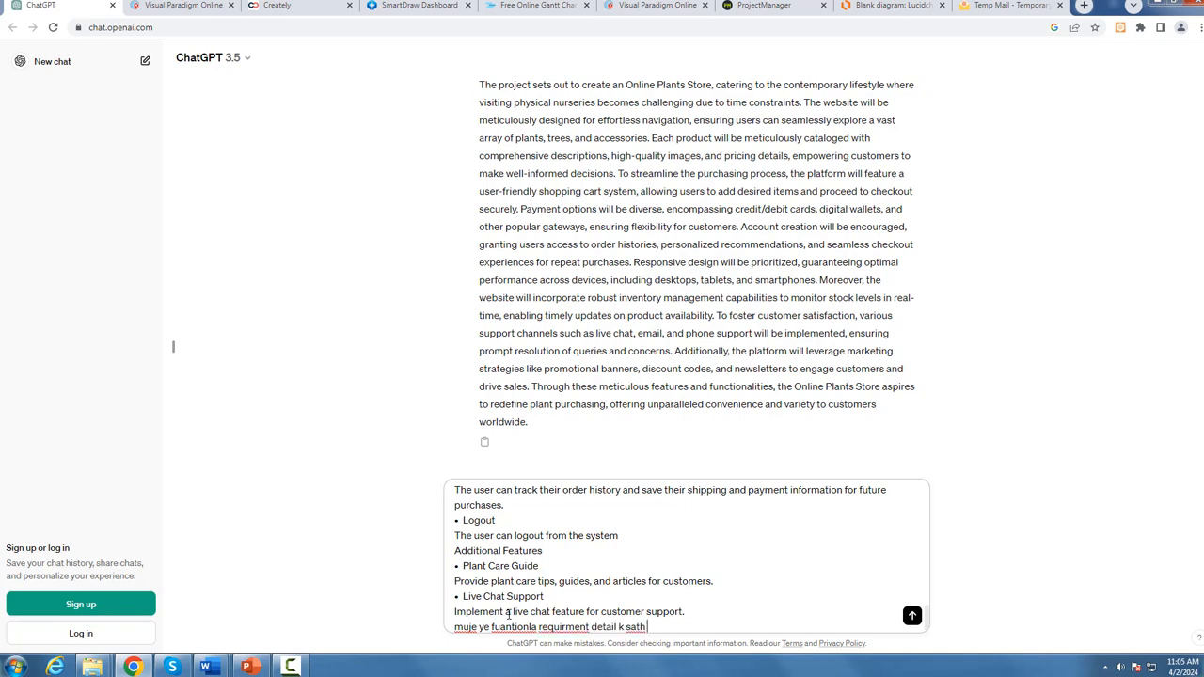
text( likh du)
key(Return)
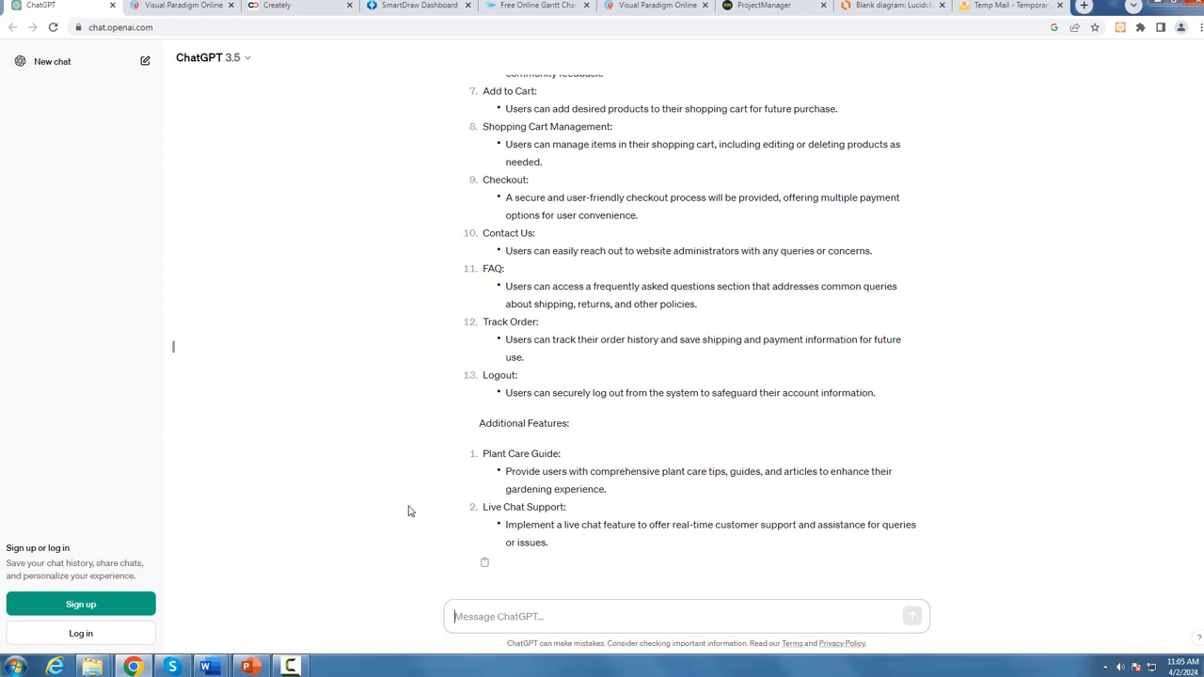
Step: Read the generated functional requirements from the Admin Module through Additional Features, and select the text of the reply
scroll(511, 401, up, 12)
scroll(606, 439, up, 1)
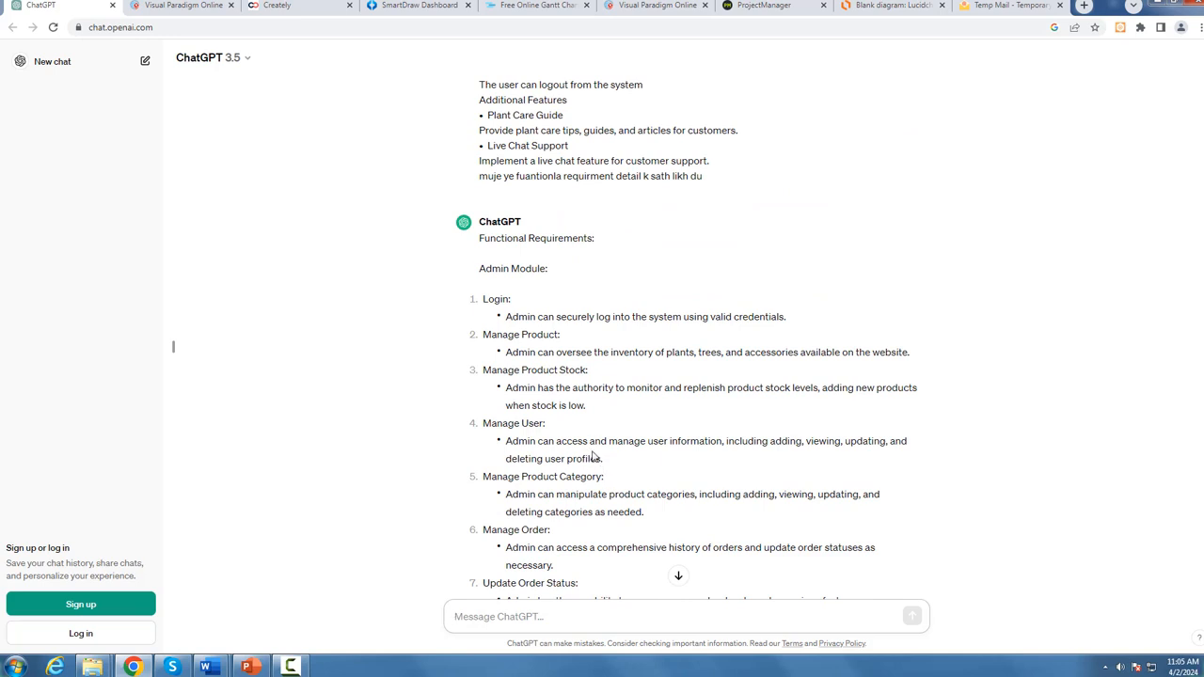
scroll(593, 457, down, 3)
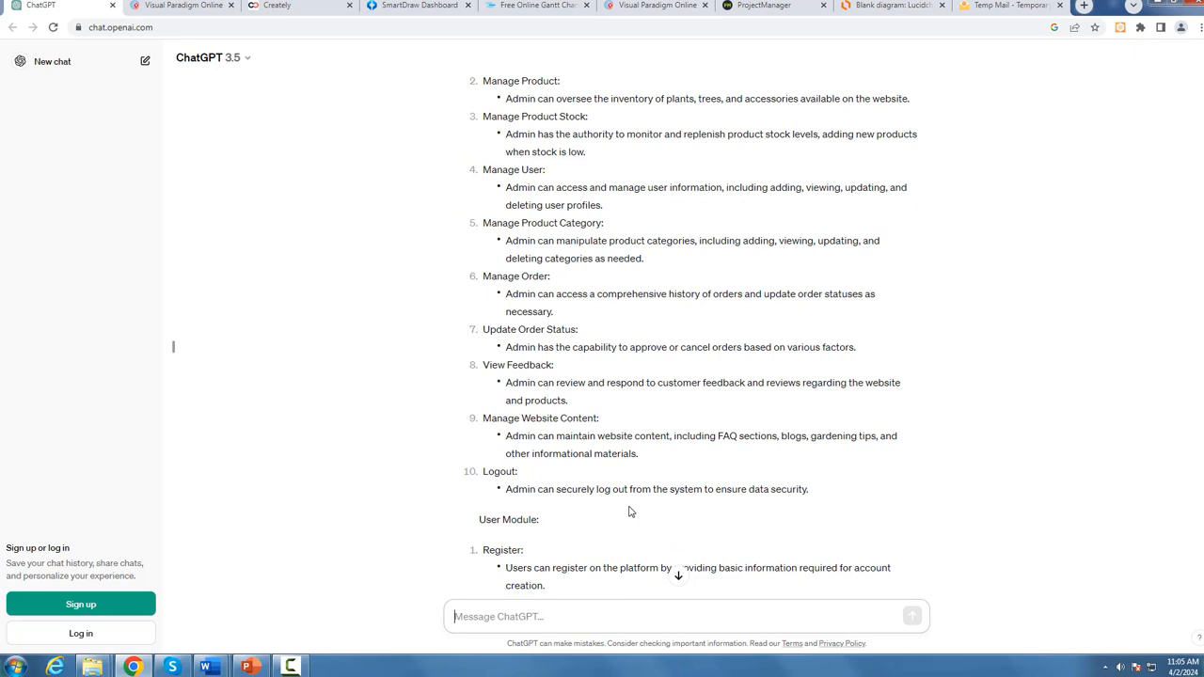
scroll(626, 508, down, 3)
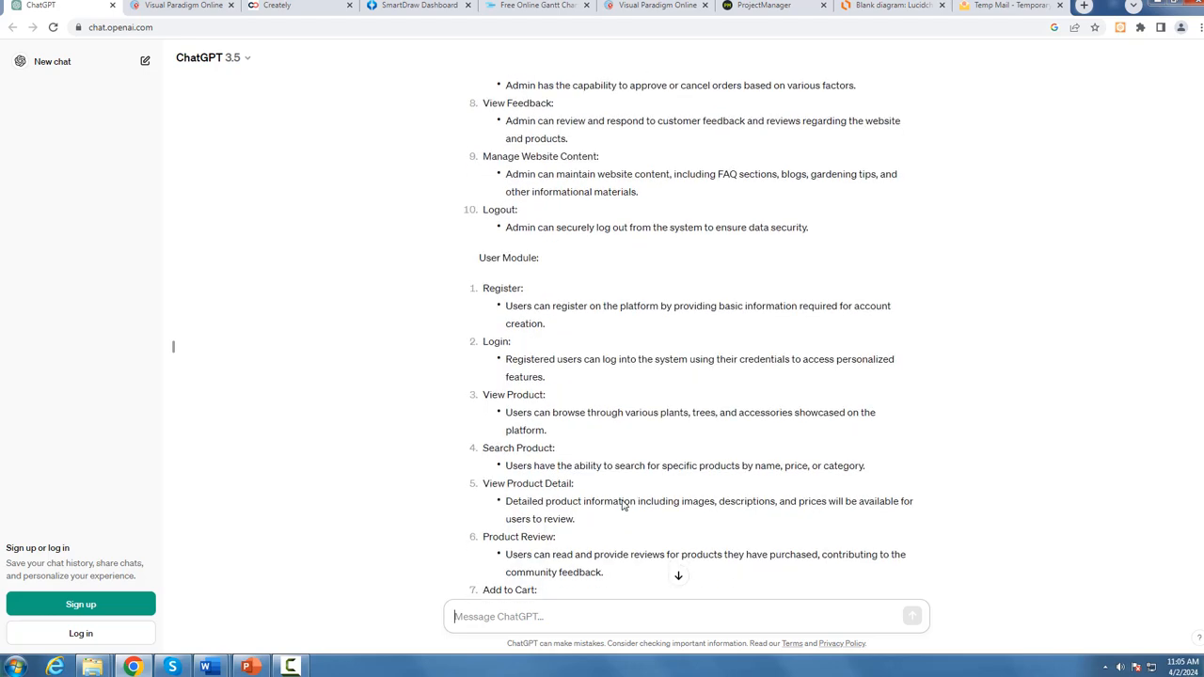
scroll(622, 506, down, 5)
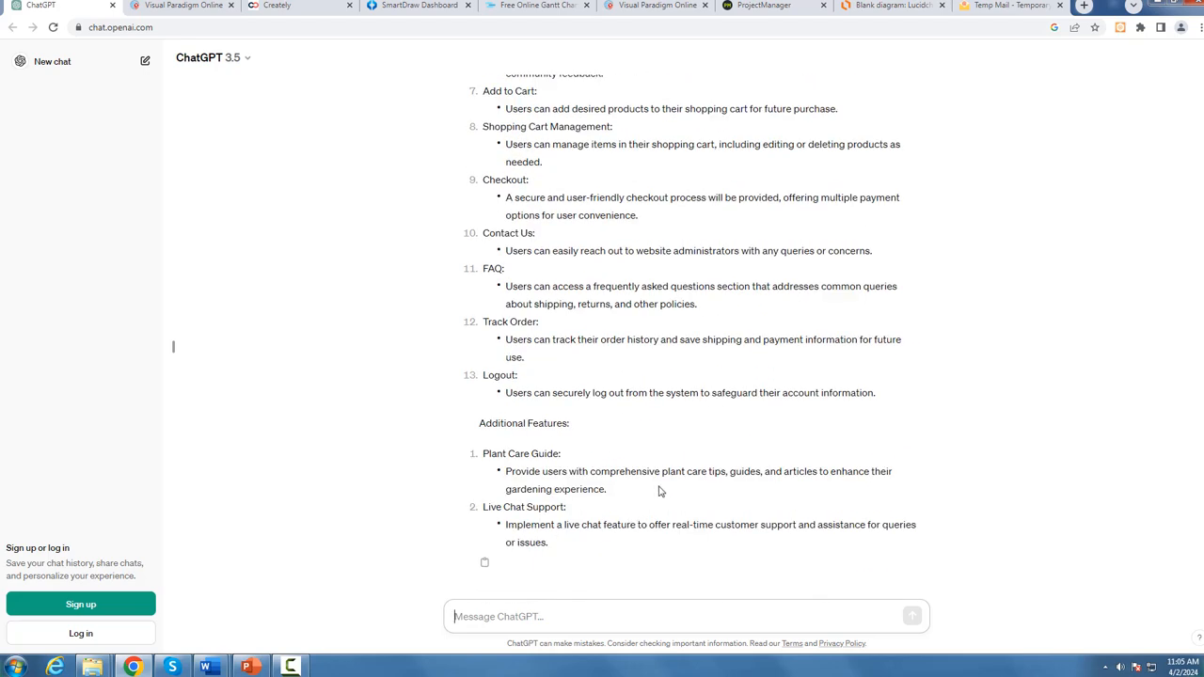
drag(557, 547, 474, 188)
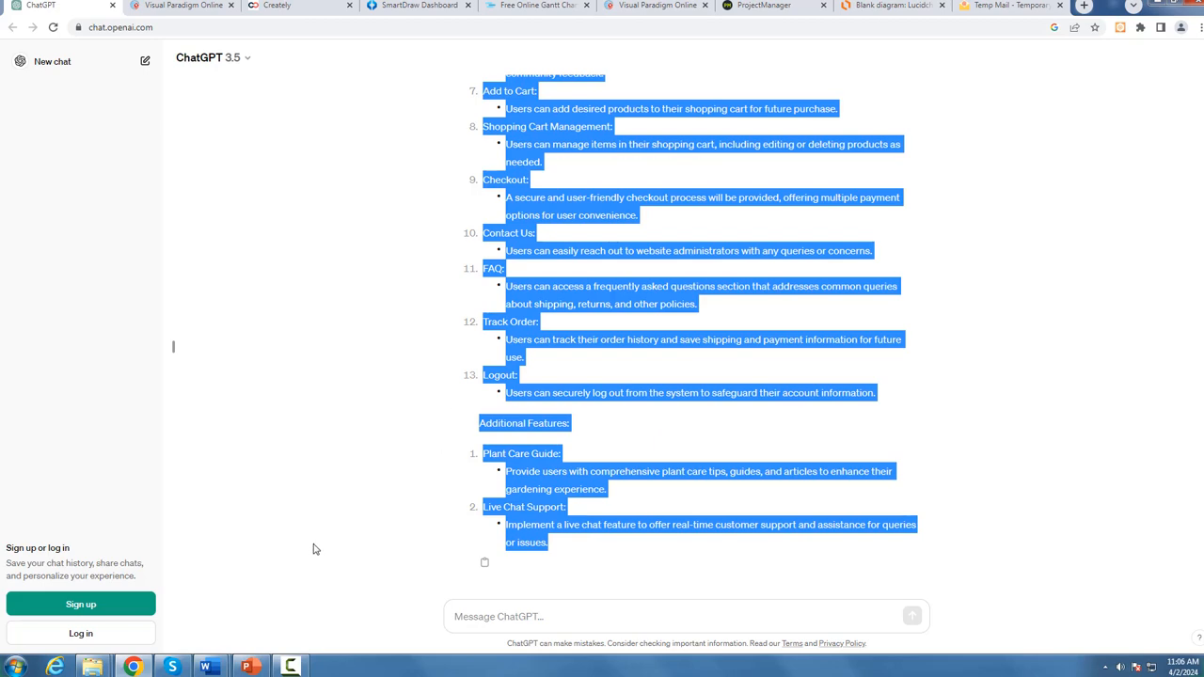
Step: Return to the Sample SRS in Word and examine its User Module and Additional Features under Functional Requirements
click(215, 667)
click(151, 596)
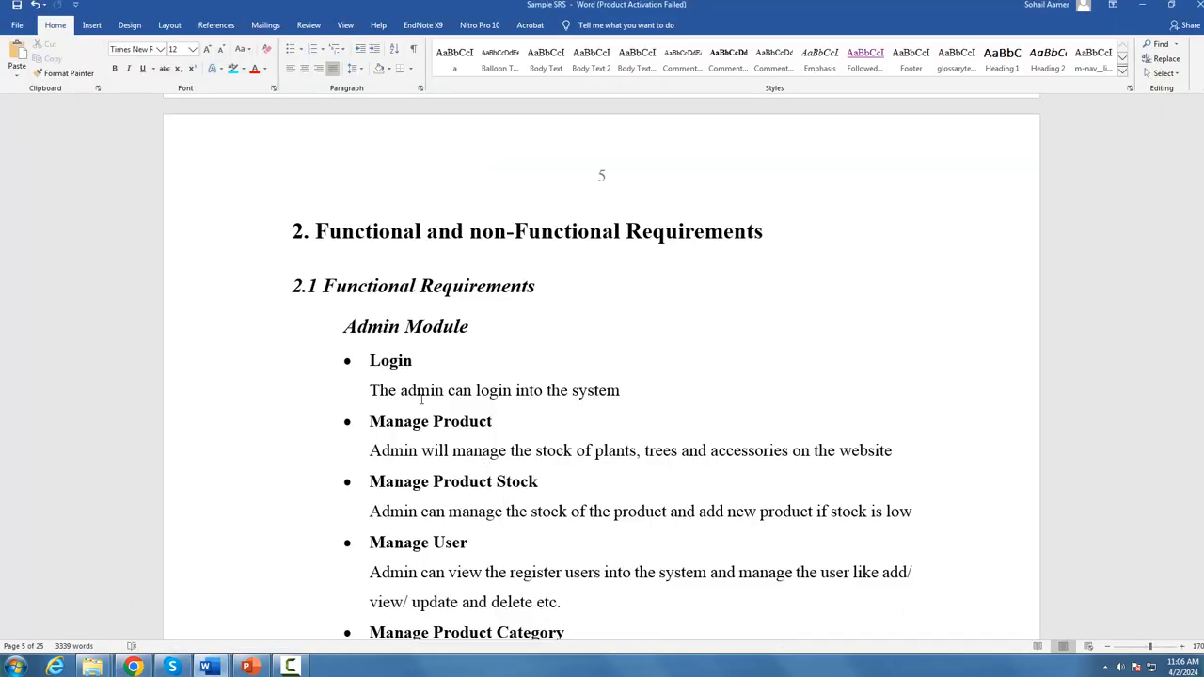
scroll(421, 399, down, 10)
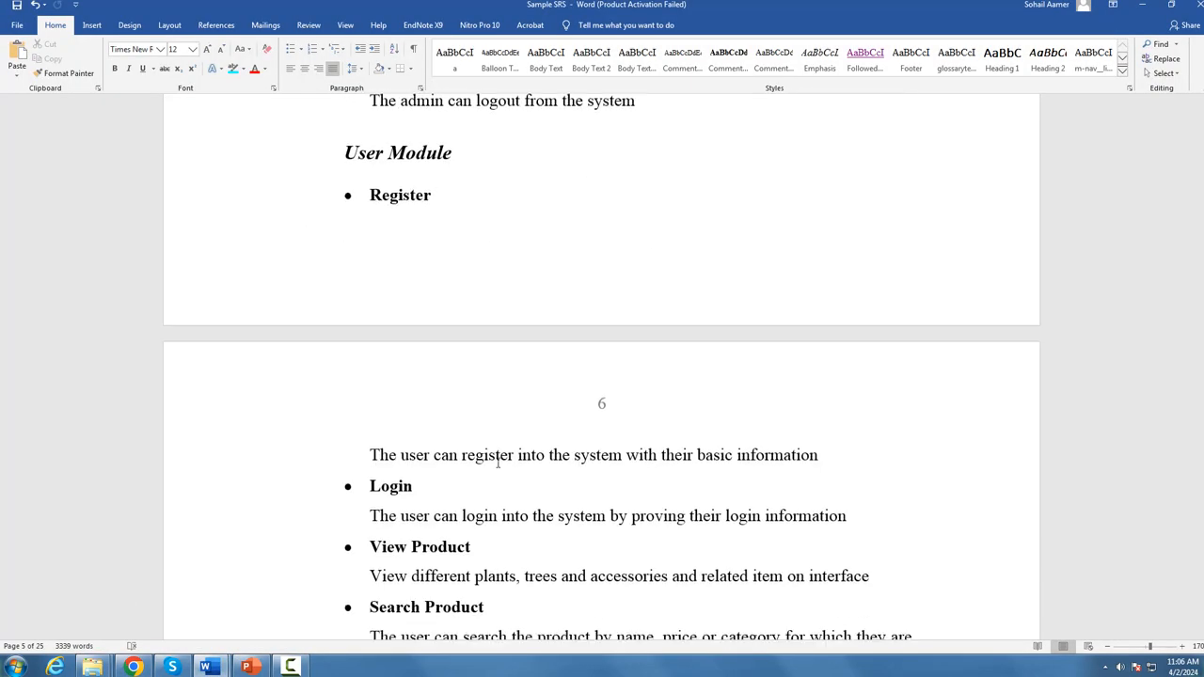
scroll(503, 465, down, 6)
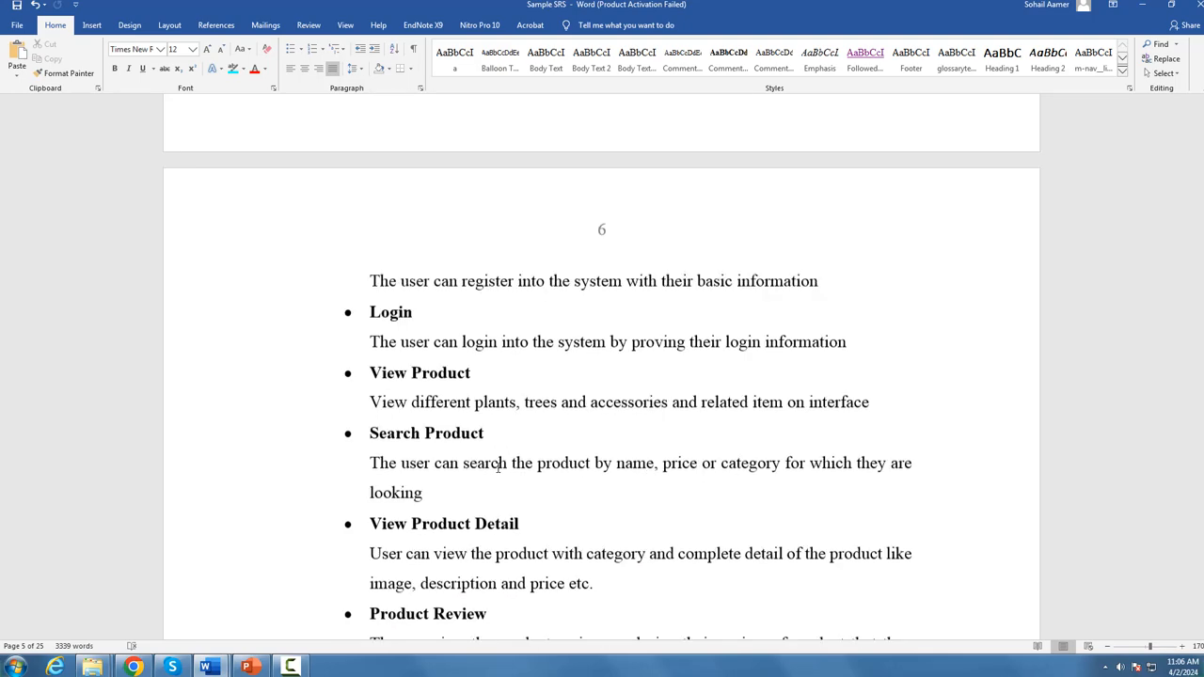
scroll(514, 484, down, 10)
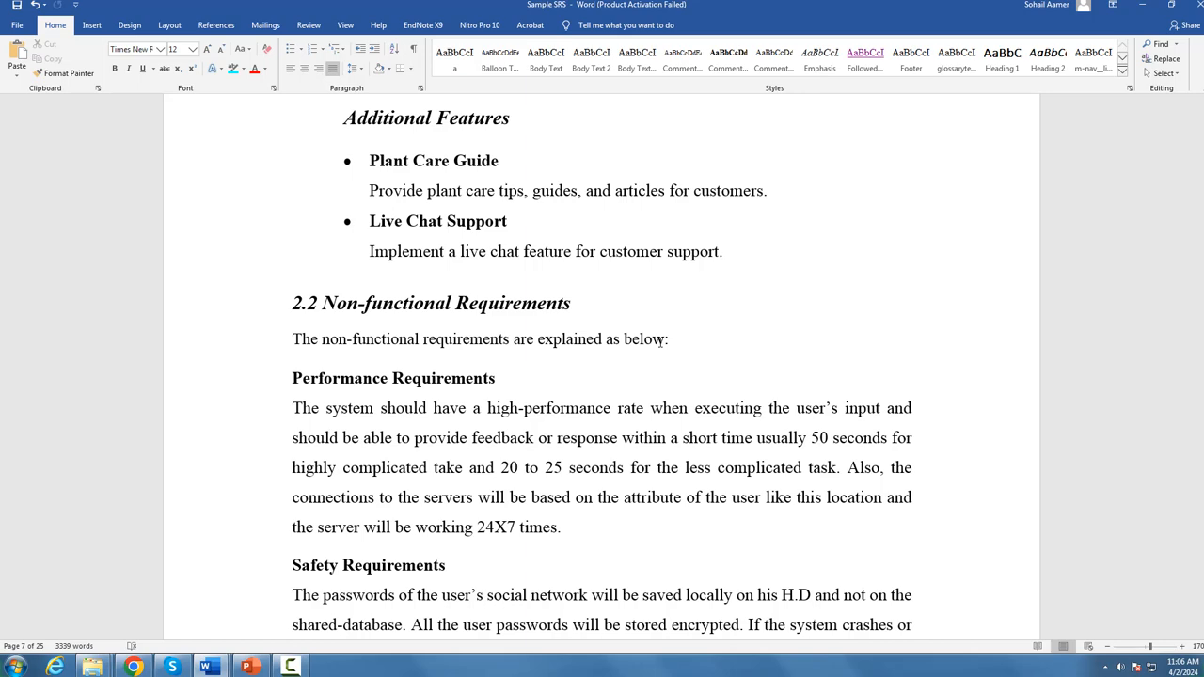
scroll(621, 310, up, 6)
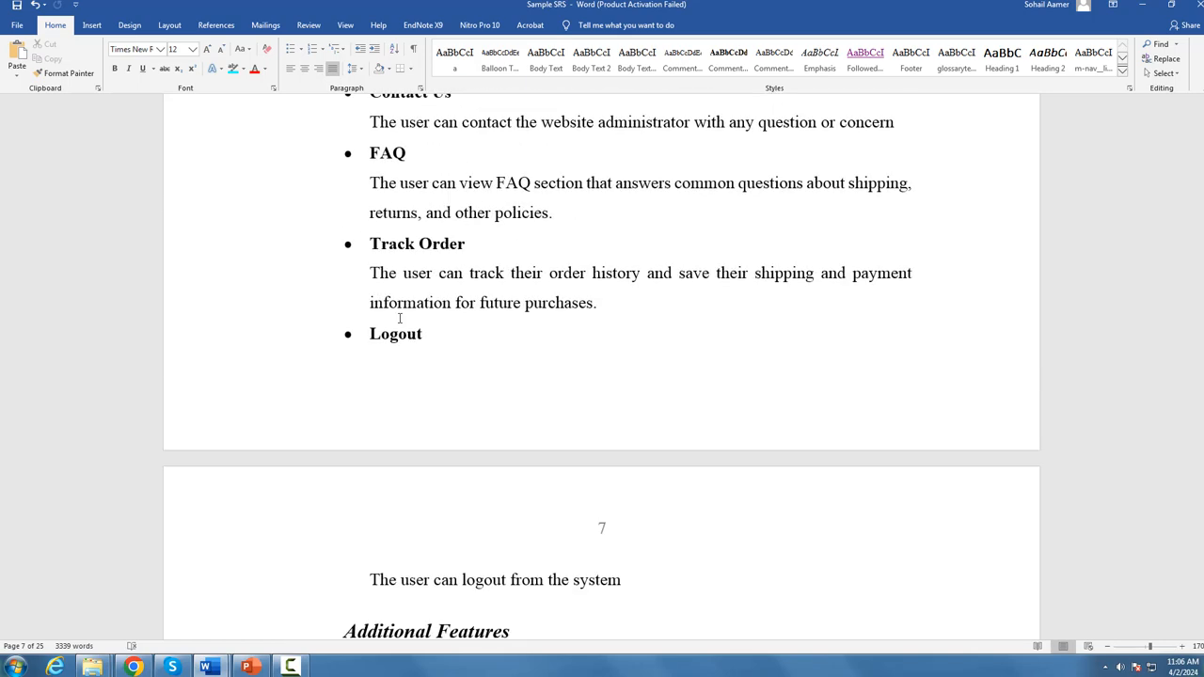
scroll(414, 346, up, 2)
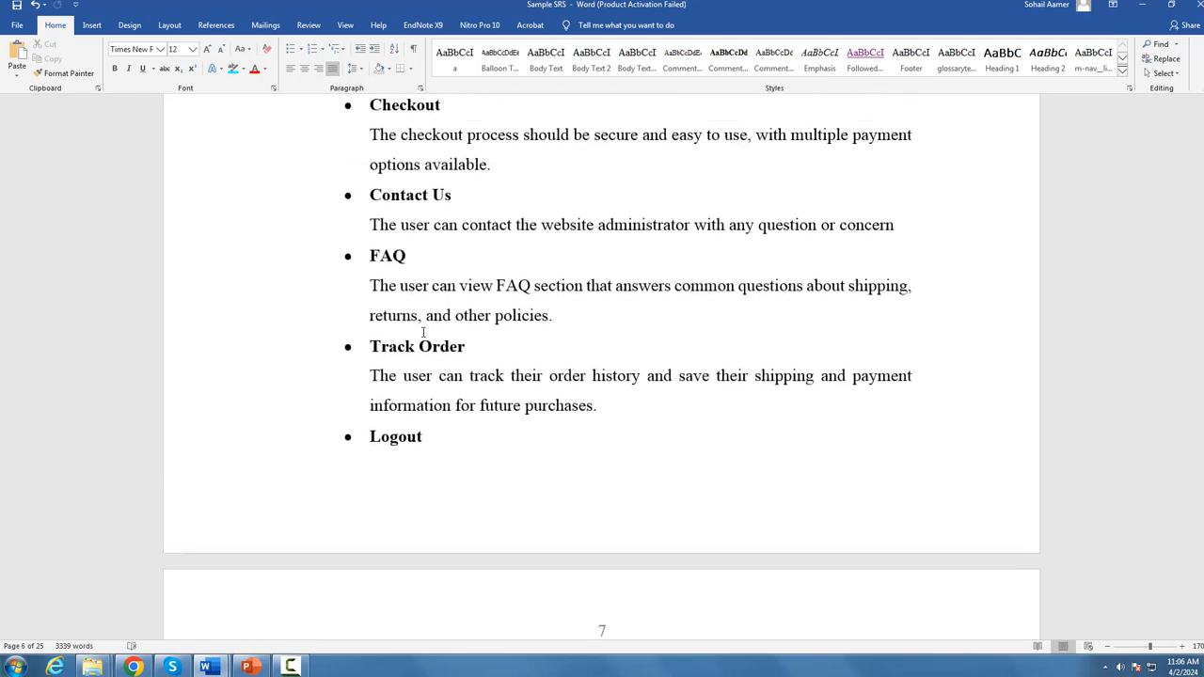
scroll(425, 341, up, 1)
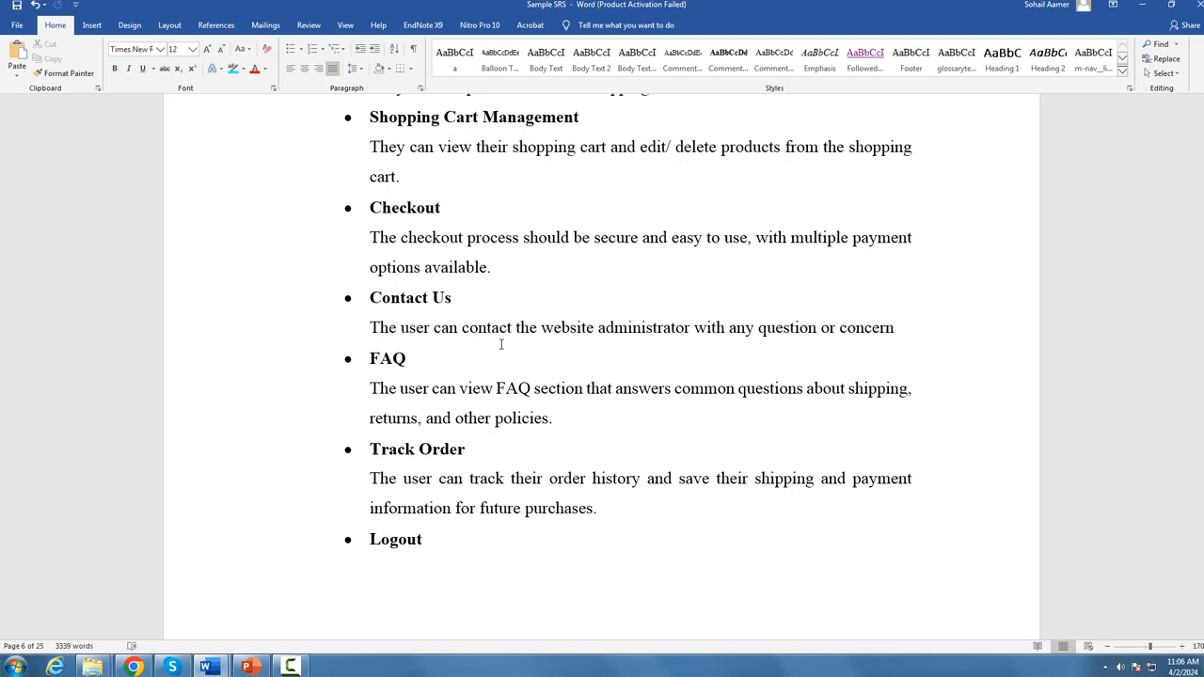
Step: Examine section 2.2 Non-functional Requirements in the Sample SRS, from Performance Requirements through Supportability Requirements
scroll(501, 344, down, 6)
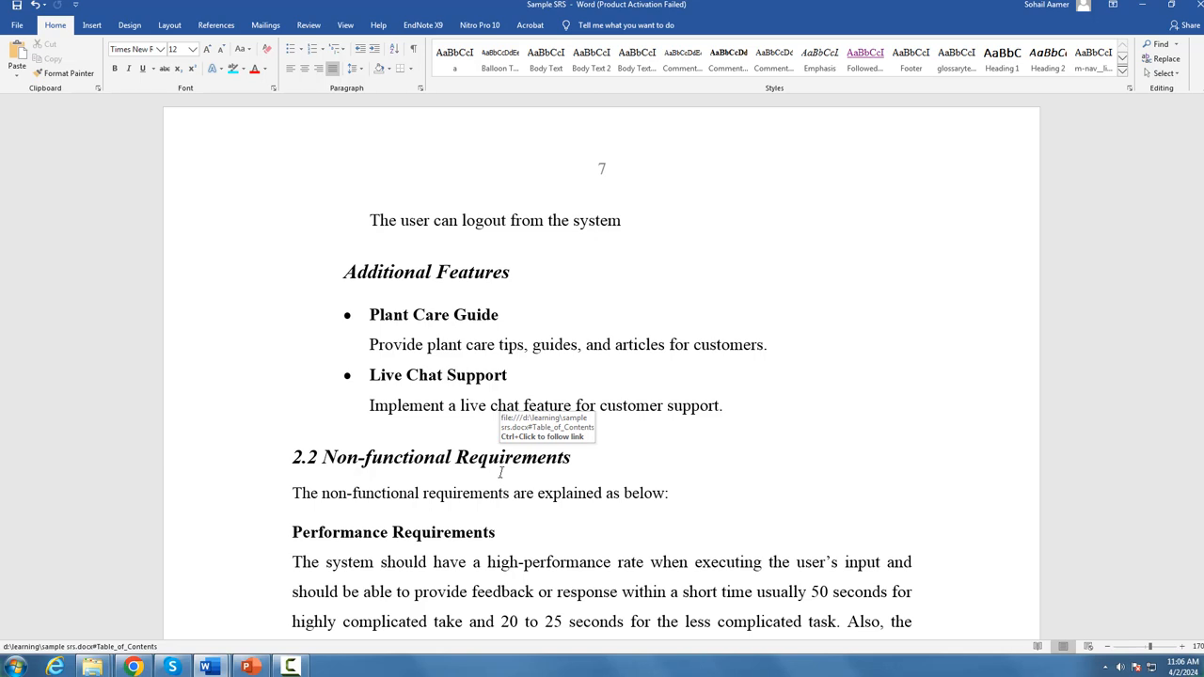
scroll(501, 473, down, 3)
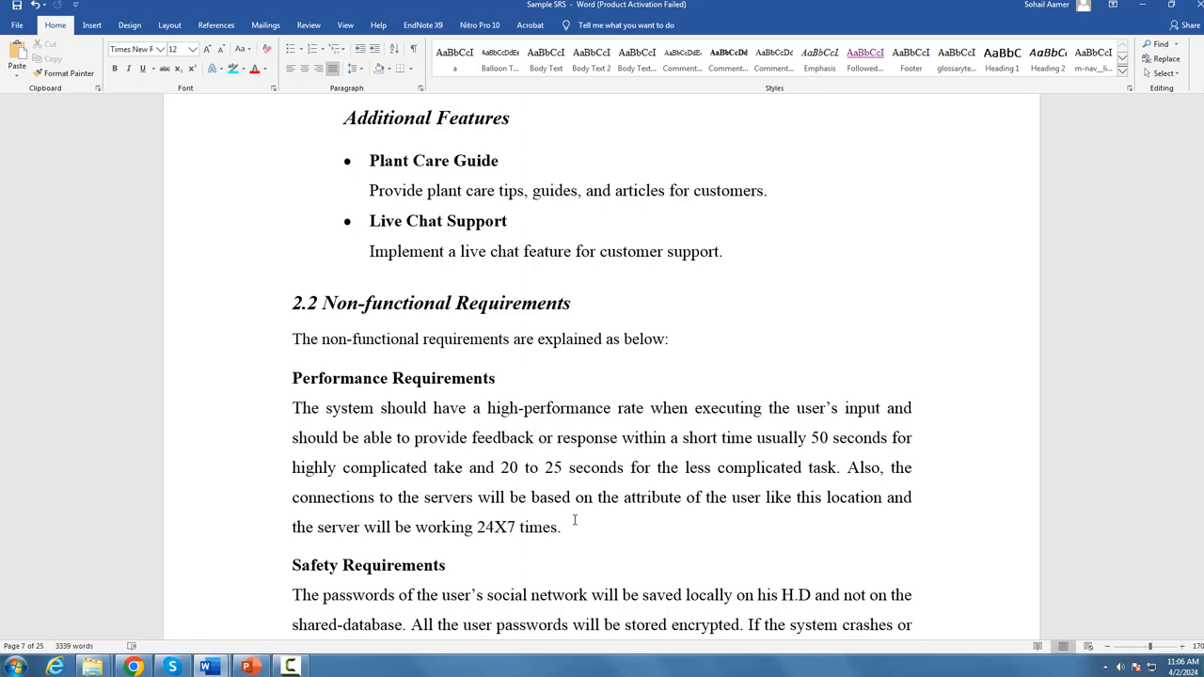
scroll(575, 520, down, 3)
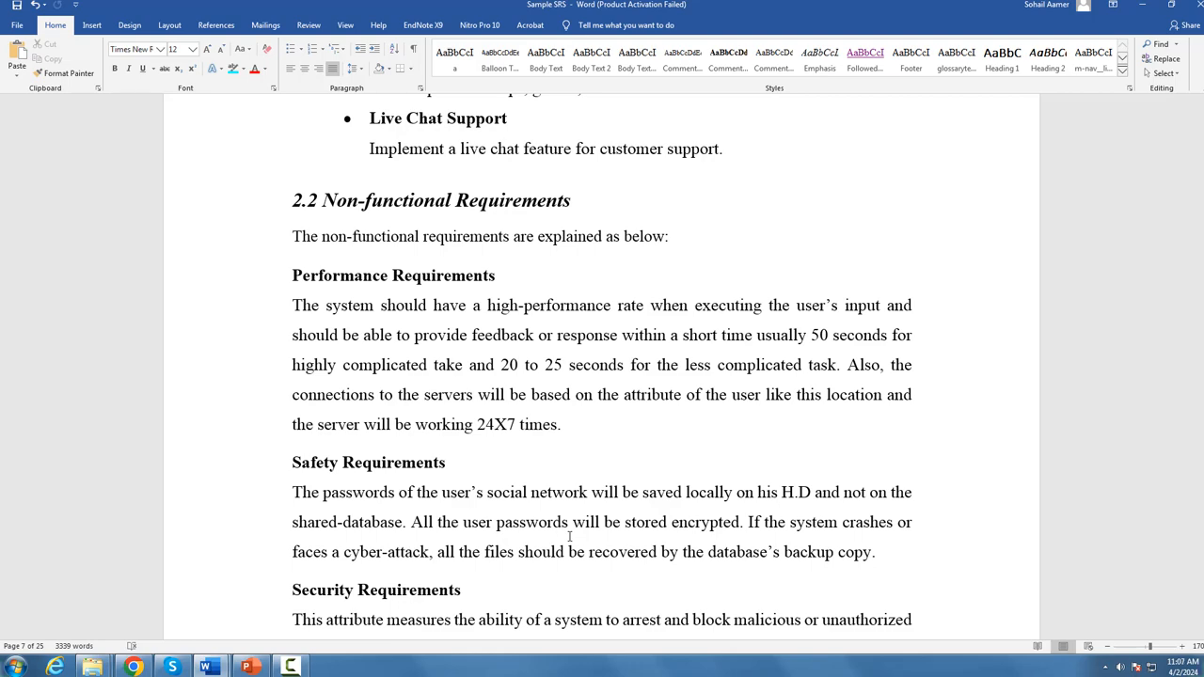
scroll(569, 537, down, 3)
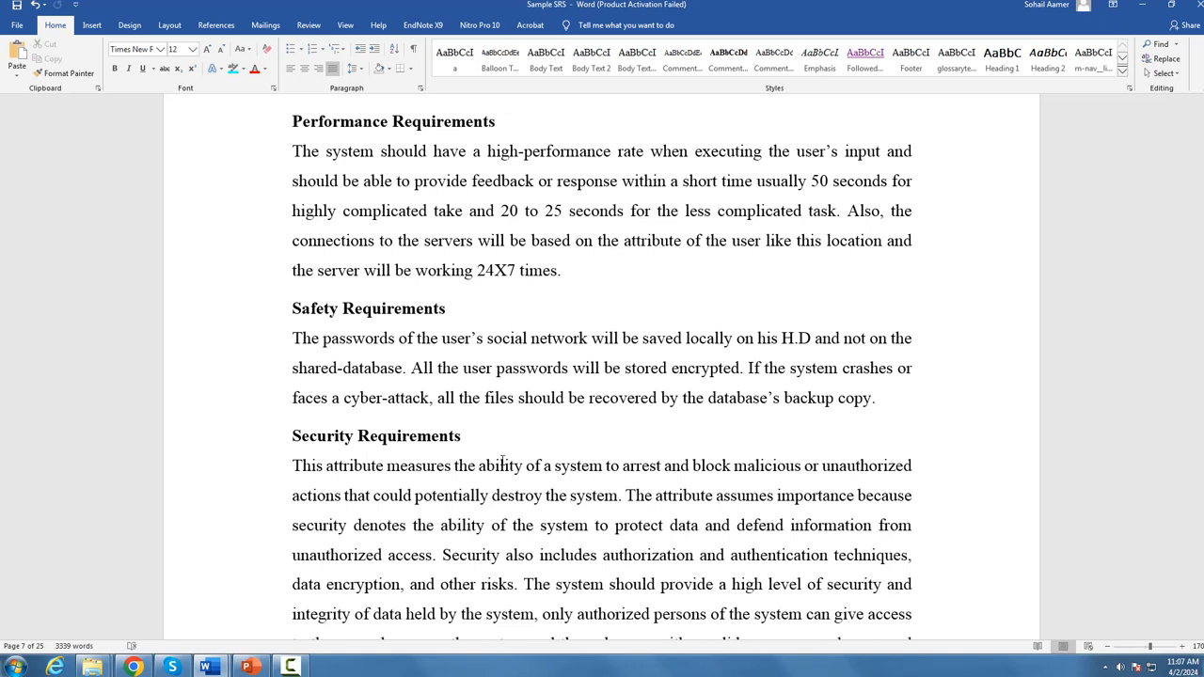
scroll(501, 464, down, 6)
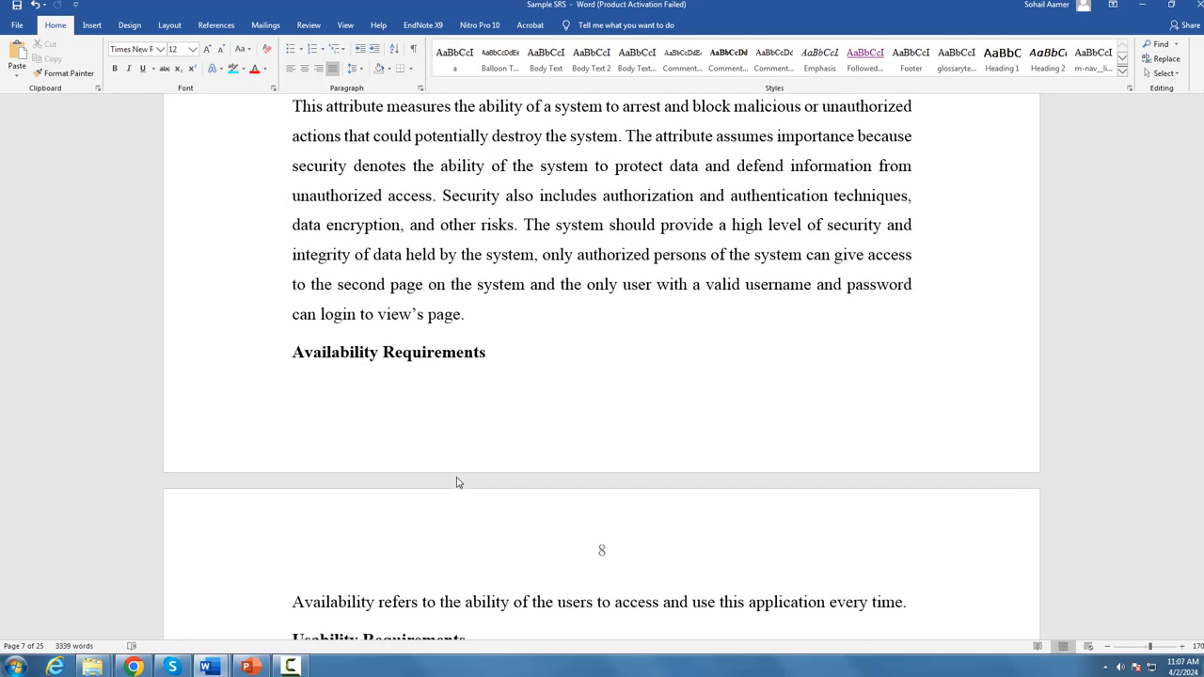
scroll(461, 479, down, 2)
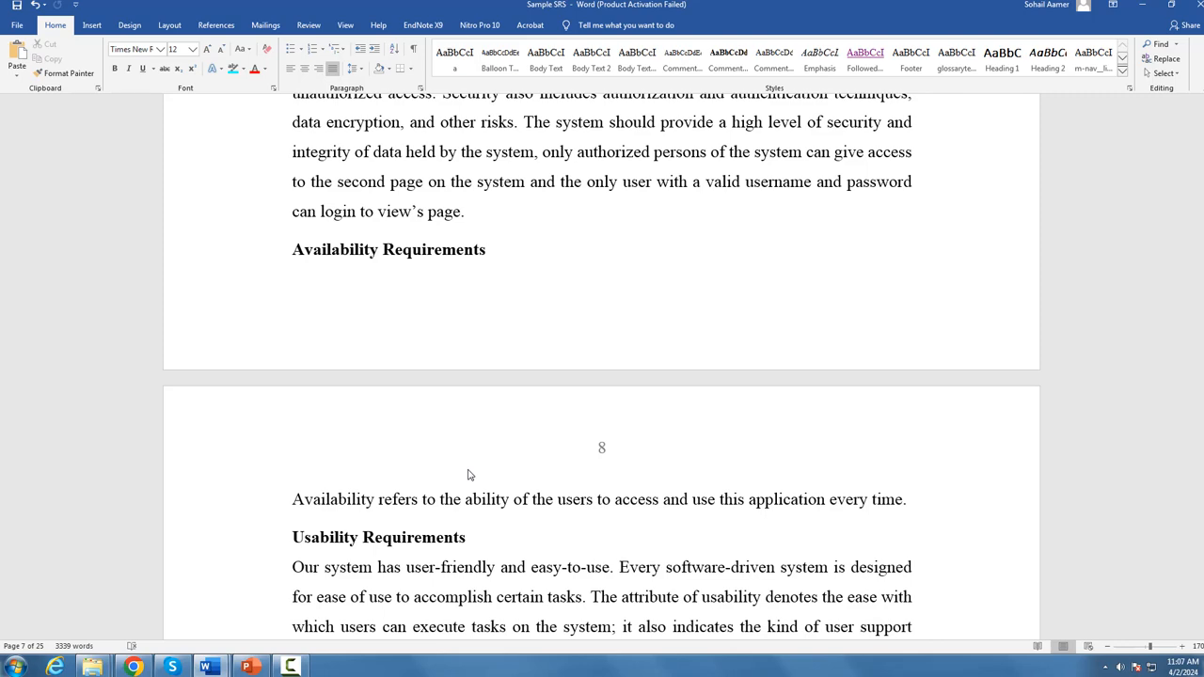
scroll(469, 475, down, 3)
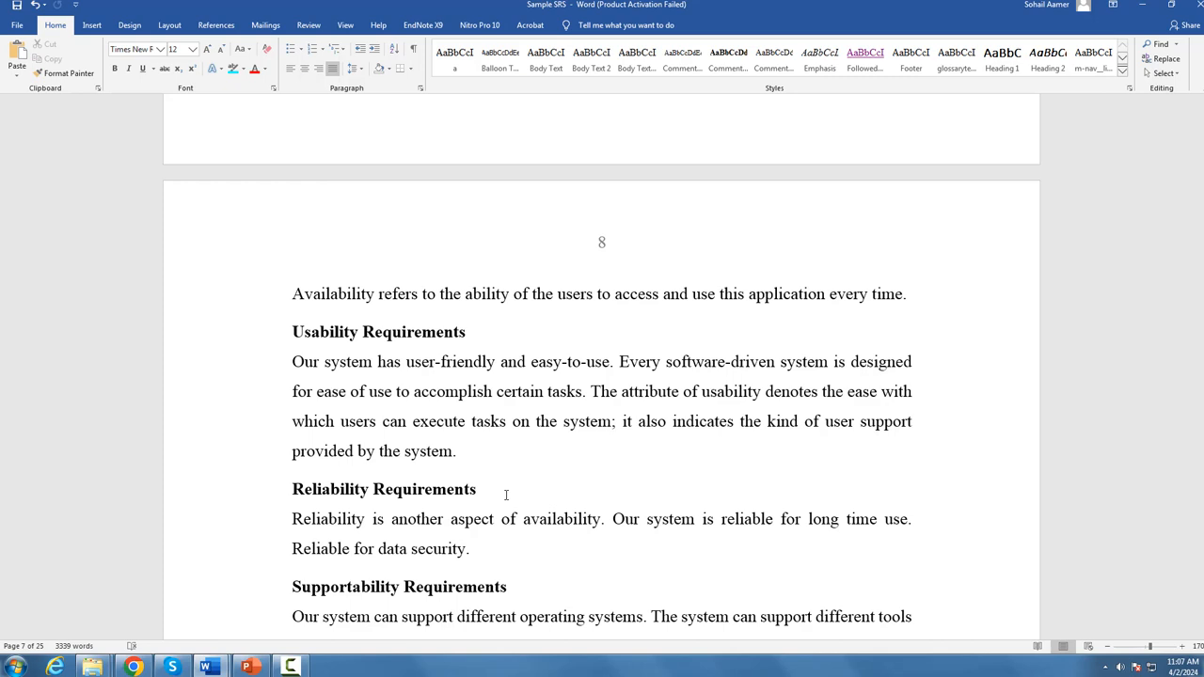
scroll(505, 495, down, 4)
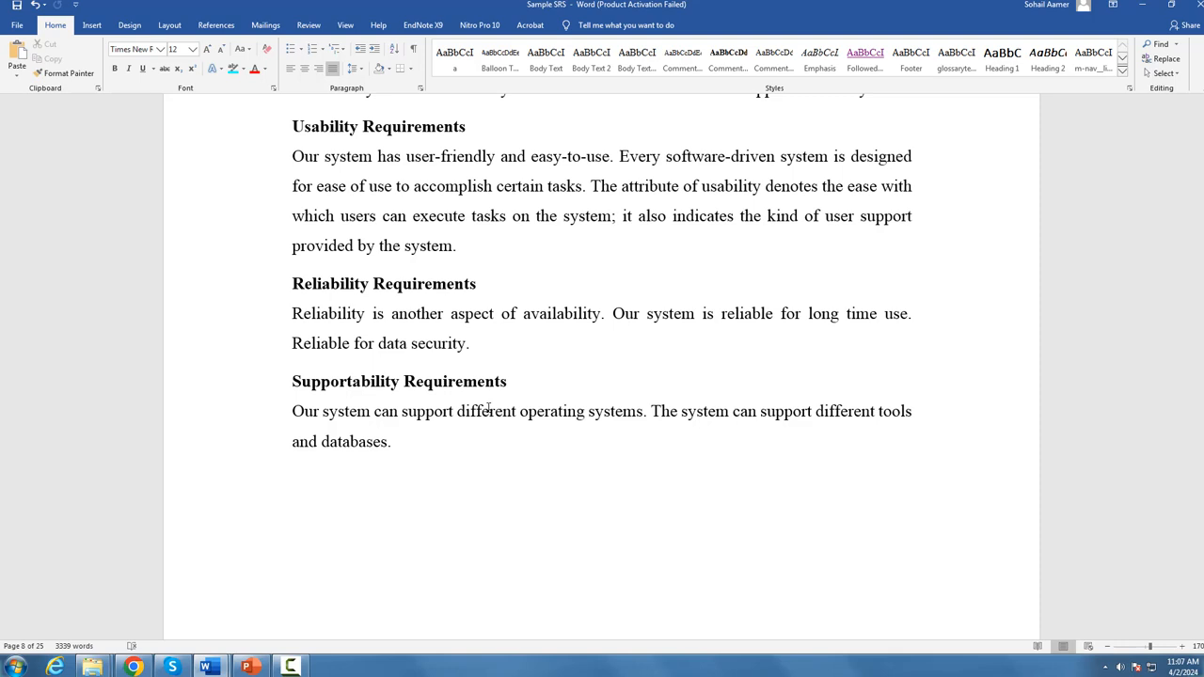
scroll(488, 407, up, 3)
scroll(390, 479, down, 3)
scroll(423, 469, up, 3)
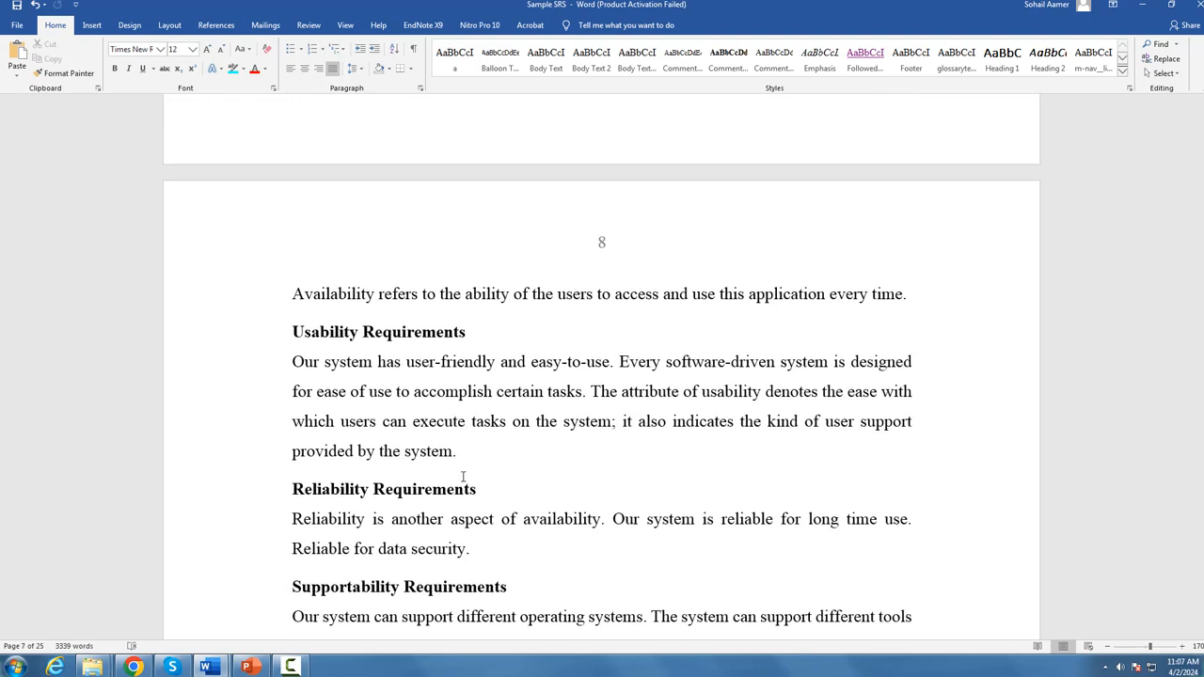
scroll(464, 482, down, 2)
scroll(464, 482, up, 4)
scroll(466, 481, up, 4)
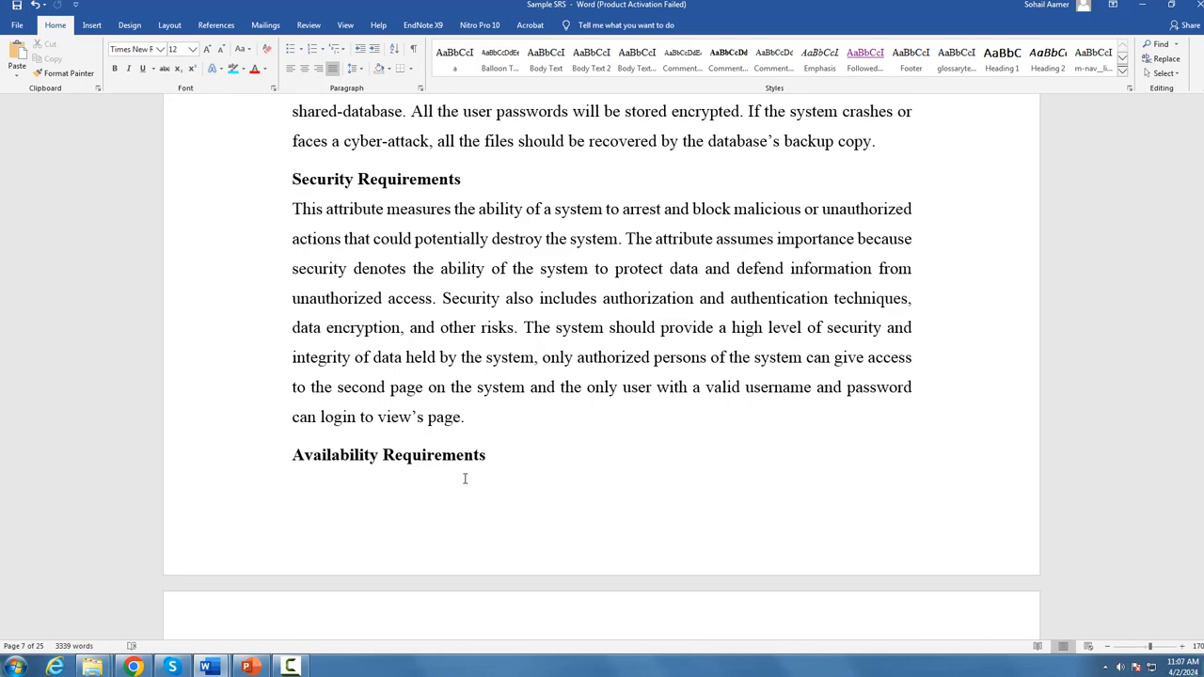
scroll(471, 481, up, 7)
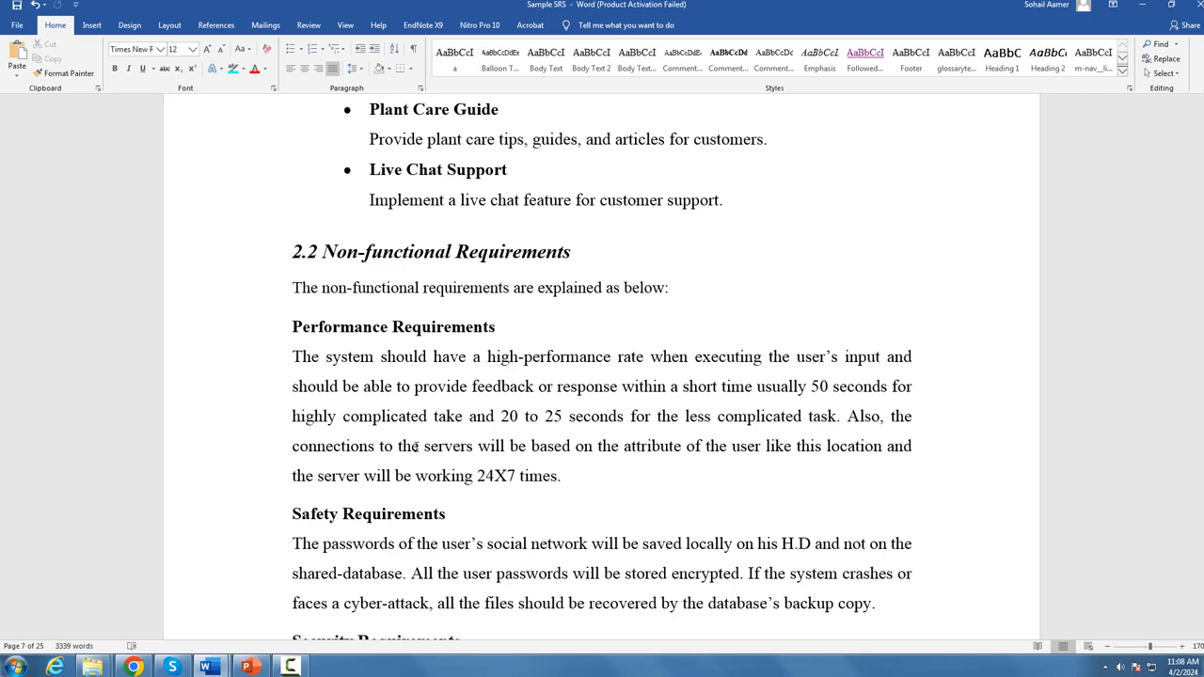
Step: Copy the live chat line and "2.2 Non-functional Requirements" heading from the Sample SRS, then send them to ChatGPT between "muje ic ki" and "likh du"
scroll(417, 443, down, 2)
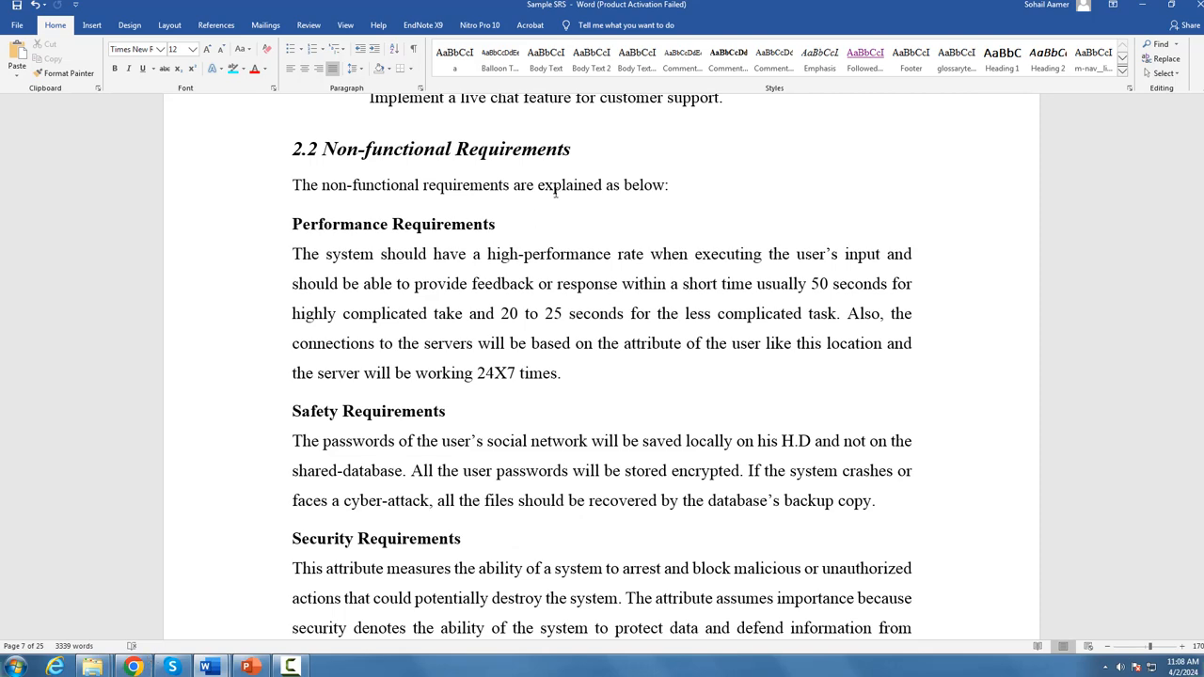
drag(570, 148, 367, 102)
key(ctrl+c)
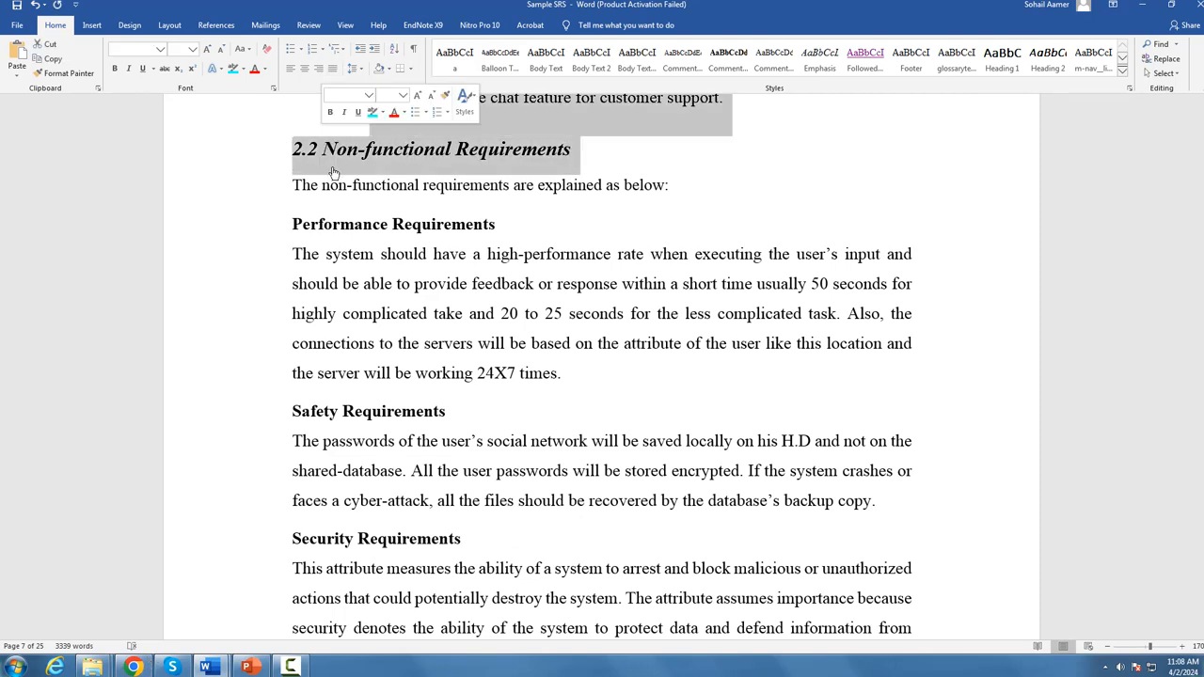
click(132, 667)
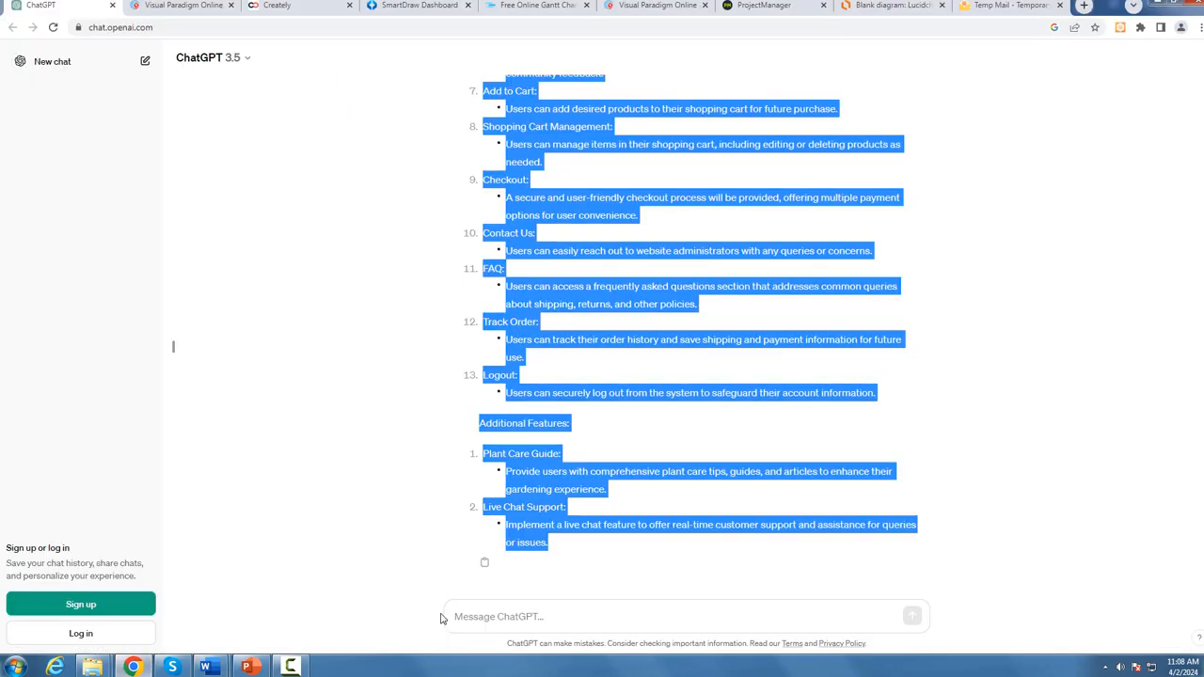
click(529, 616)
text(mu)
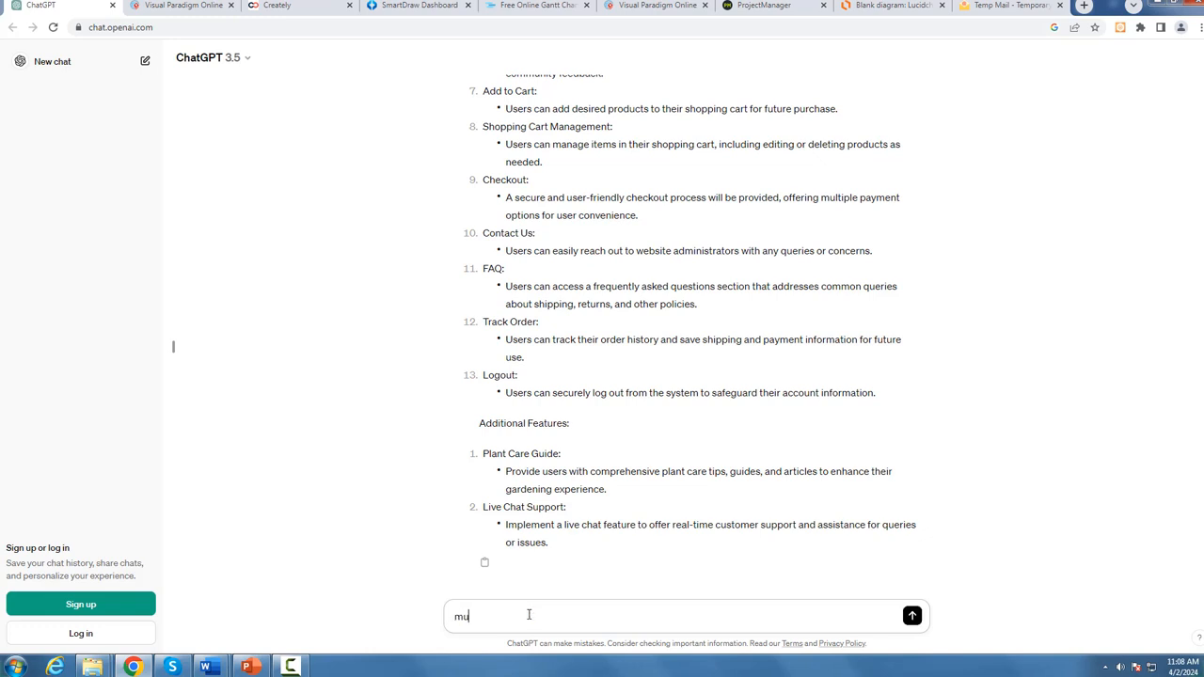
text(je ic ki)
key(ctrl+v)
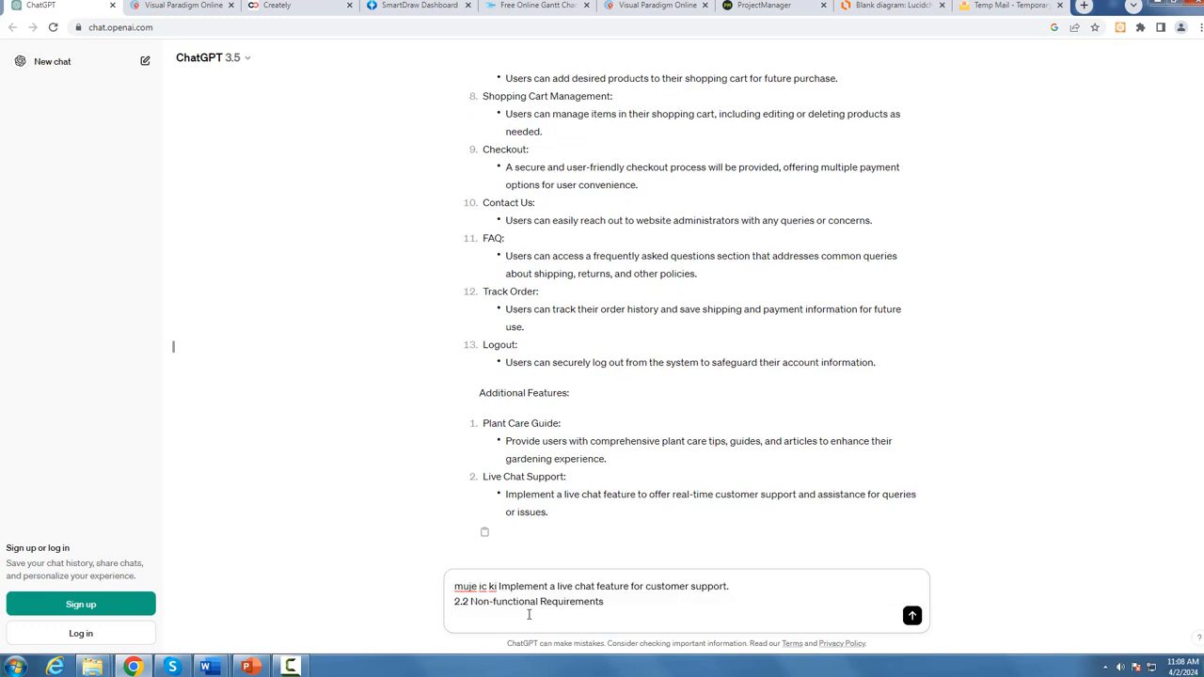
text(likh du)
key(Return)
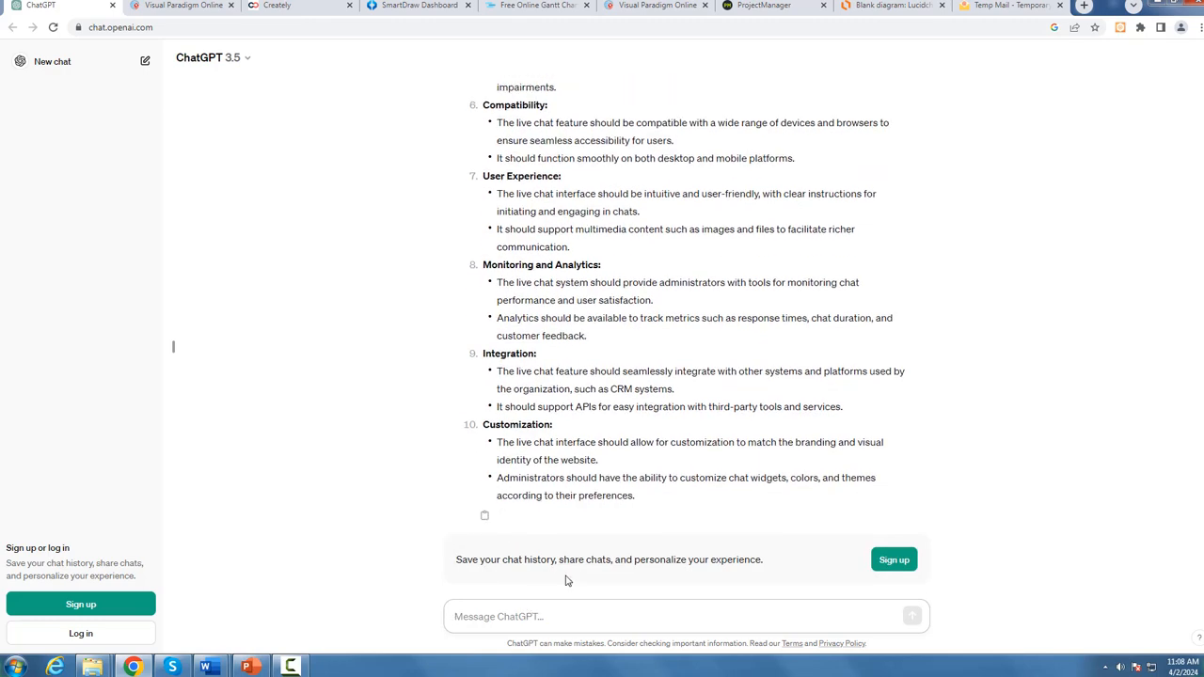
scroll(631, 525, up, 2)
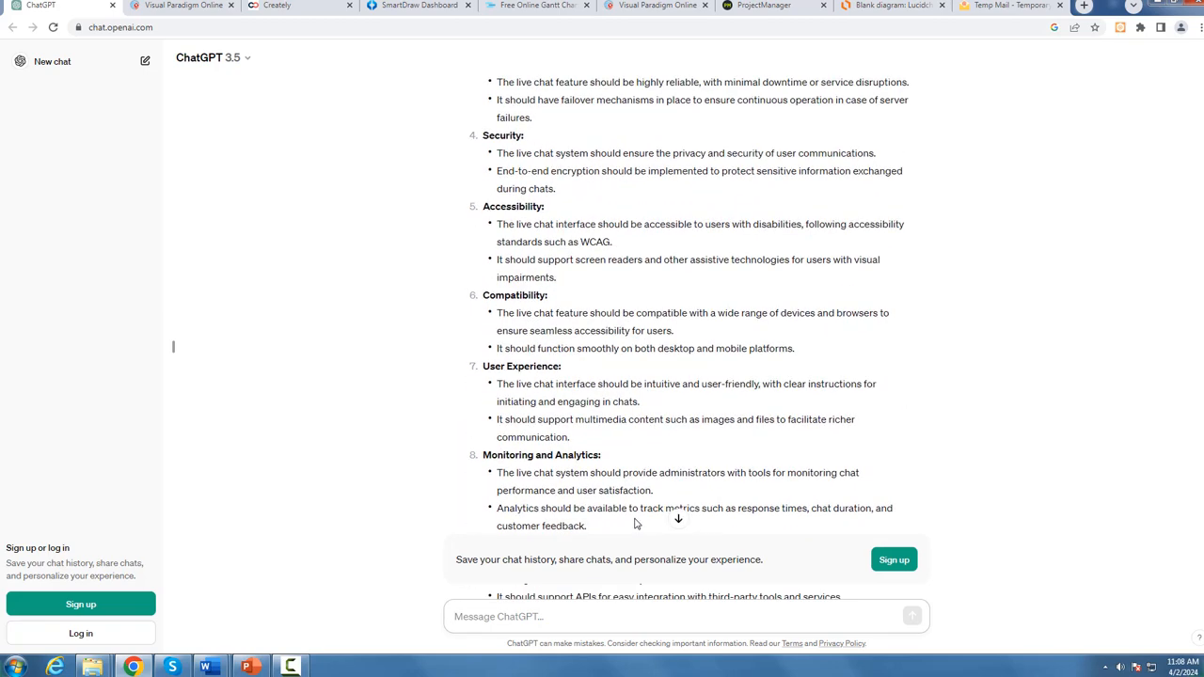
Step: Return to the Sample SRS in Word and examine the remaining non-functional requirements through section 3, Use Case Diagram
scroll(638, 522, up, 3)
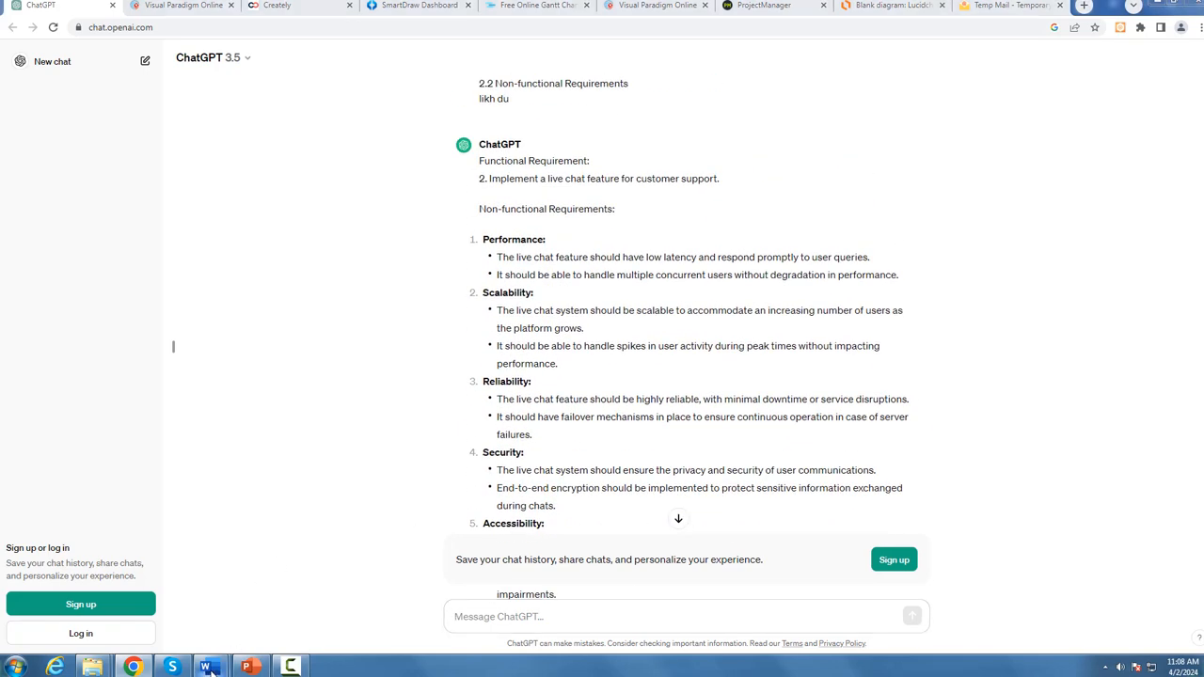
mouse_move(207, 667)
click(146, 593)
scroll(452, 513, down, 10)
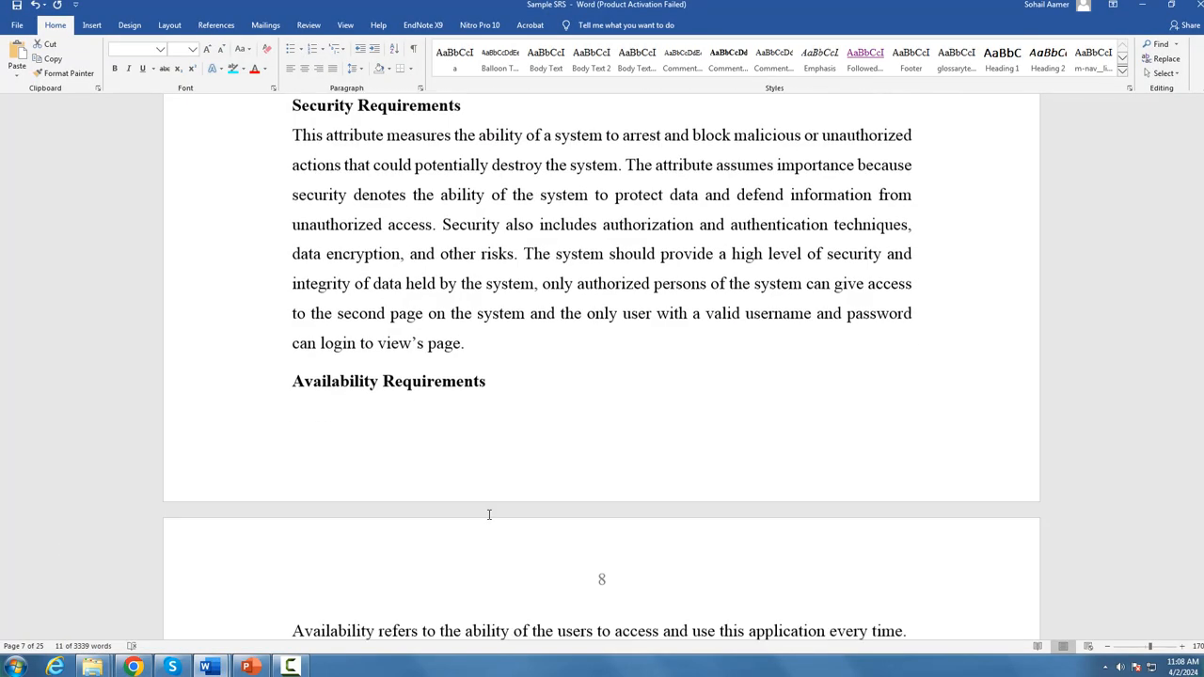
scroll(524, 515, down, 2)
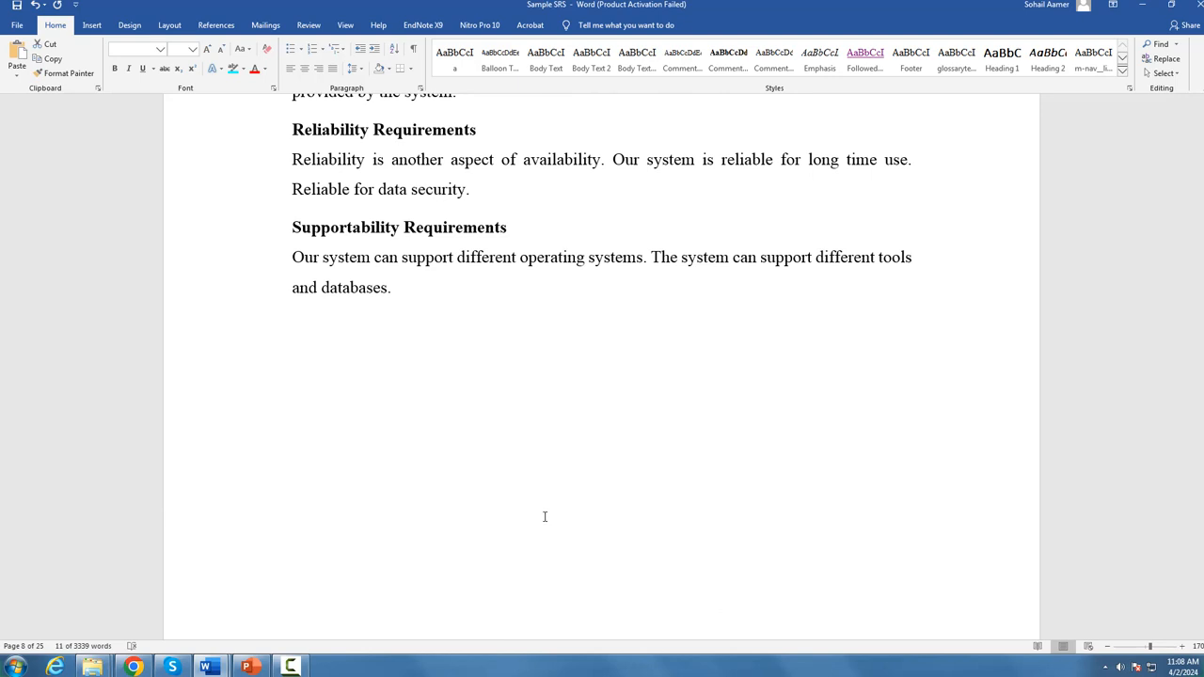
scroll(544, 517, down, 2)
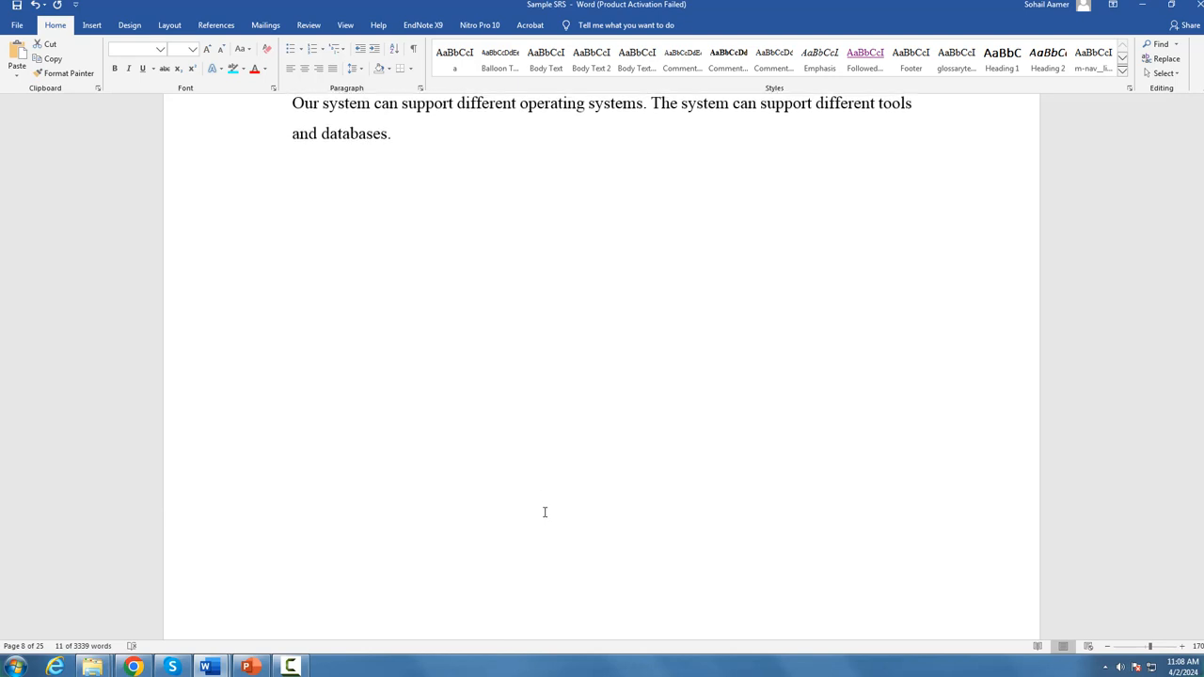
scroll(544, 512, down, 8)
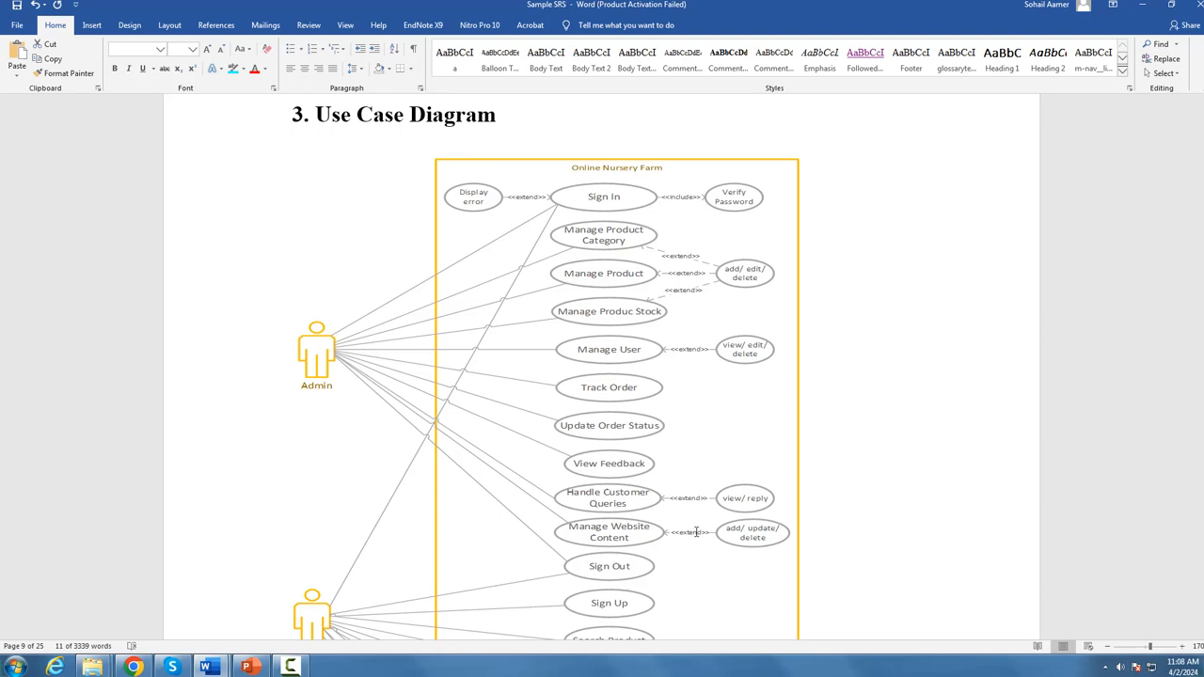
scroll(906, 379, up, 3)
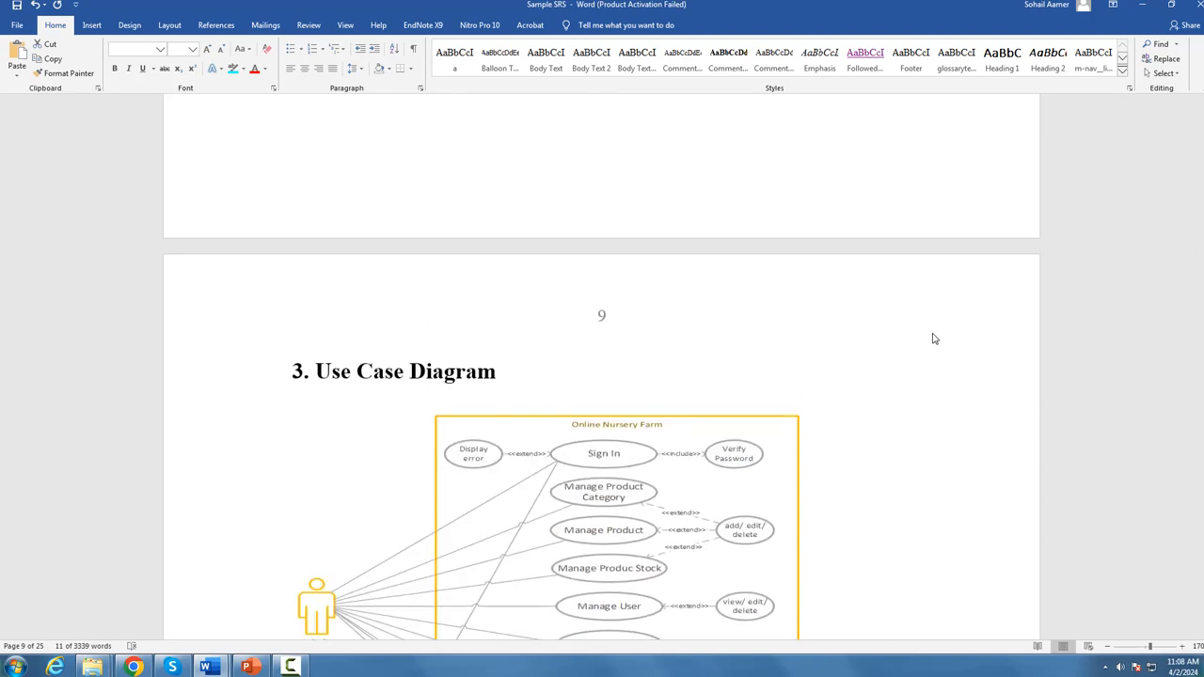
Step: Copy the Functional Requirements section, Admin Module through Live Chat Support, from Document3 and paste it into a new ChatGPT chat
mouse_move(207, 666)
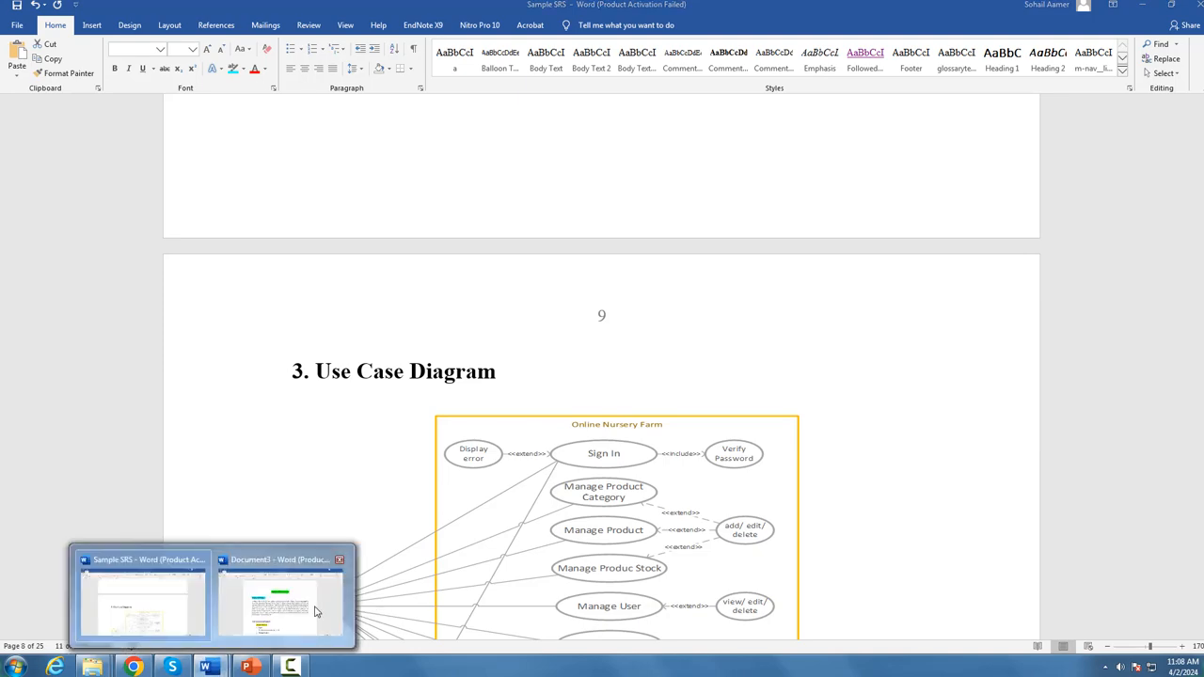
click(282, 593)
scroll(448, 486, down, 4)
click(348, 286)
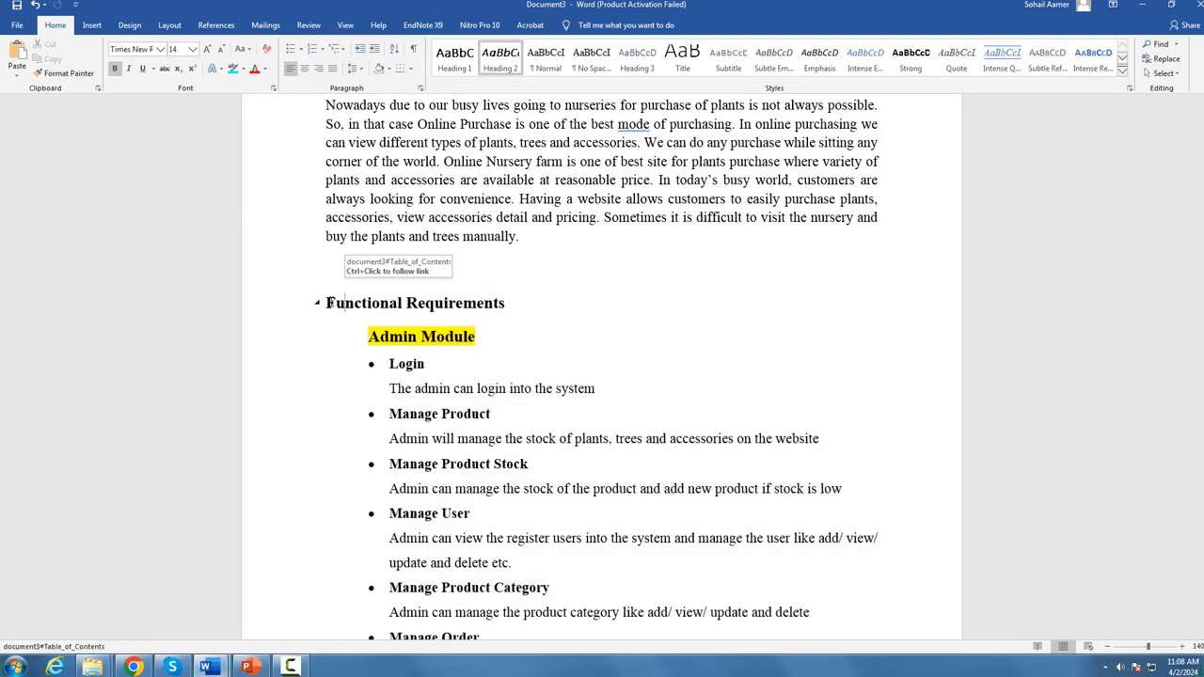
drag(524, 499, 796, 549)
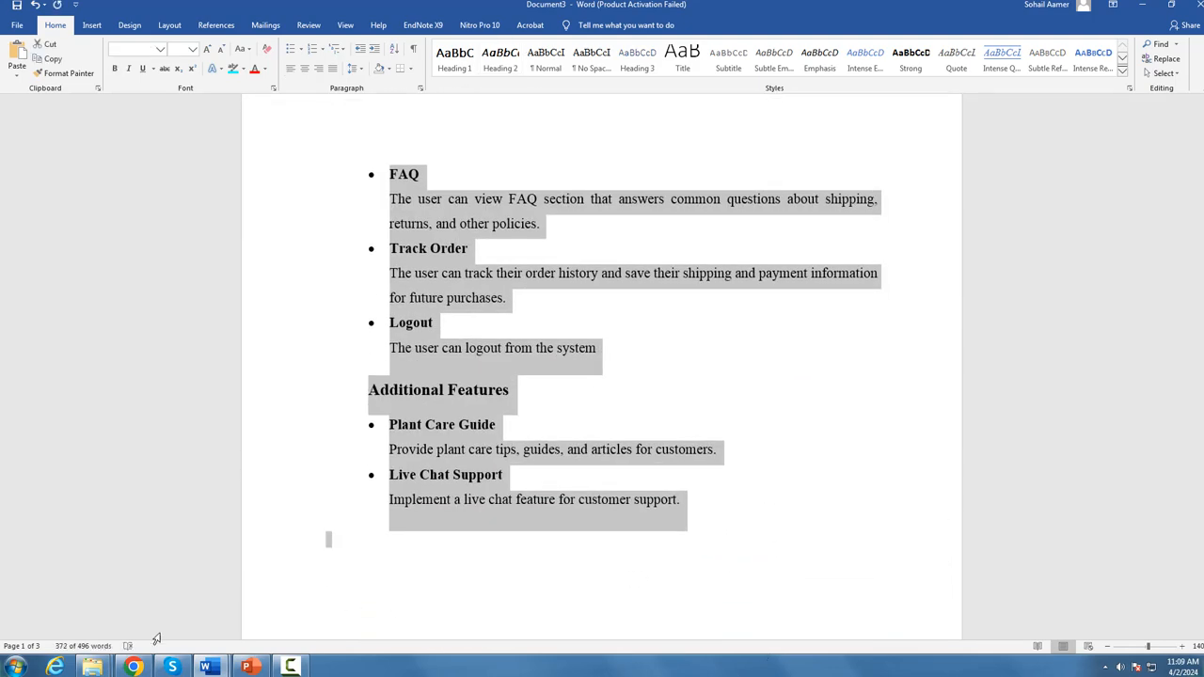
click(135, 667)
click(145, 61)
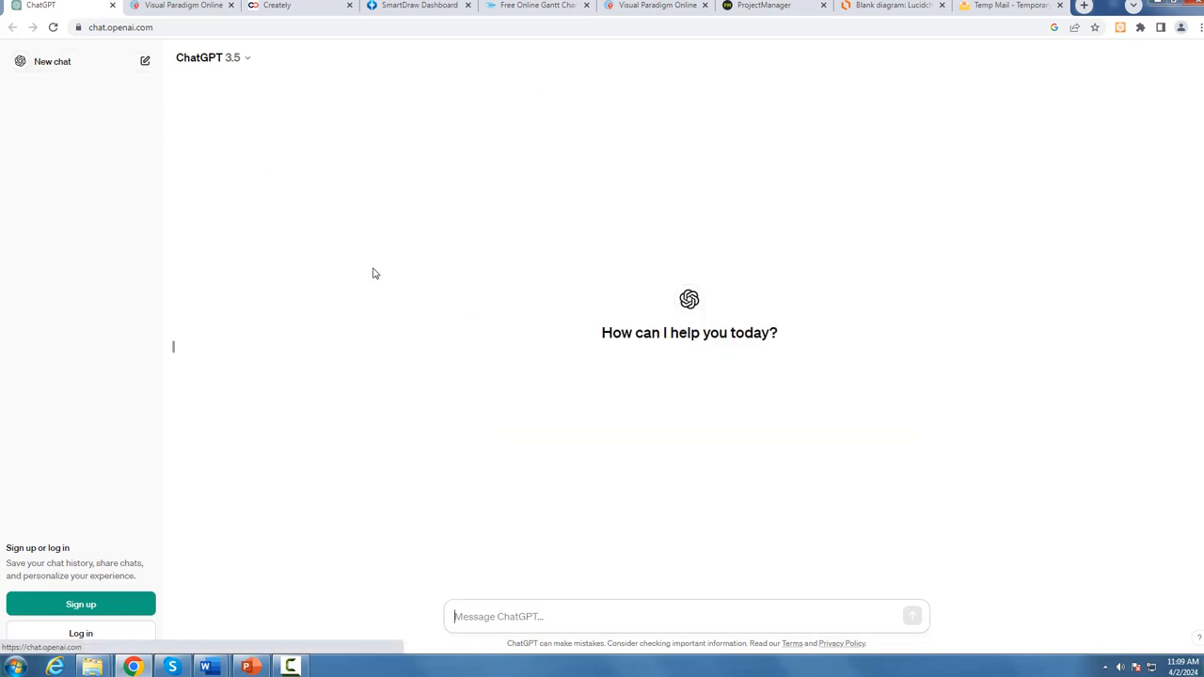
key(ctrl+v)
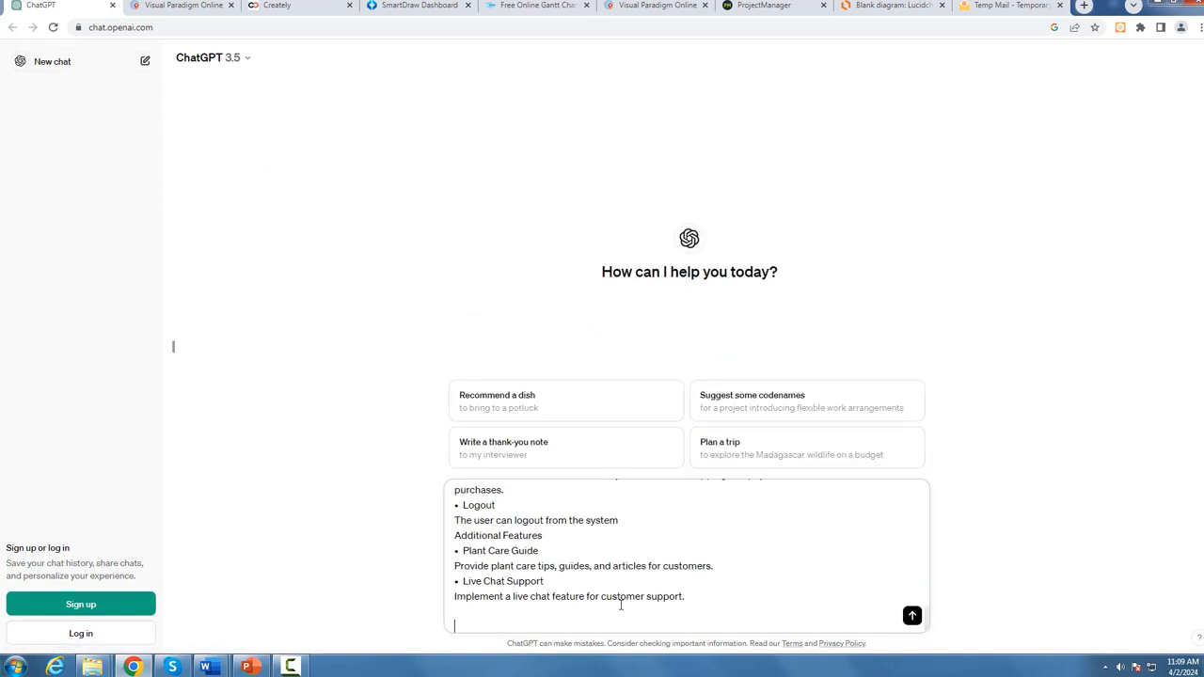
Step: Add "ye funtioanl requirment hy meyr project kii muje in sb k use case likh k list" wording to the prompt and send it
text(ye funtioanl requirment)
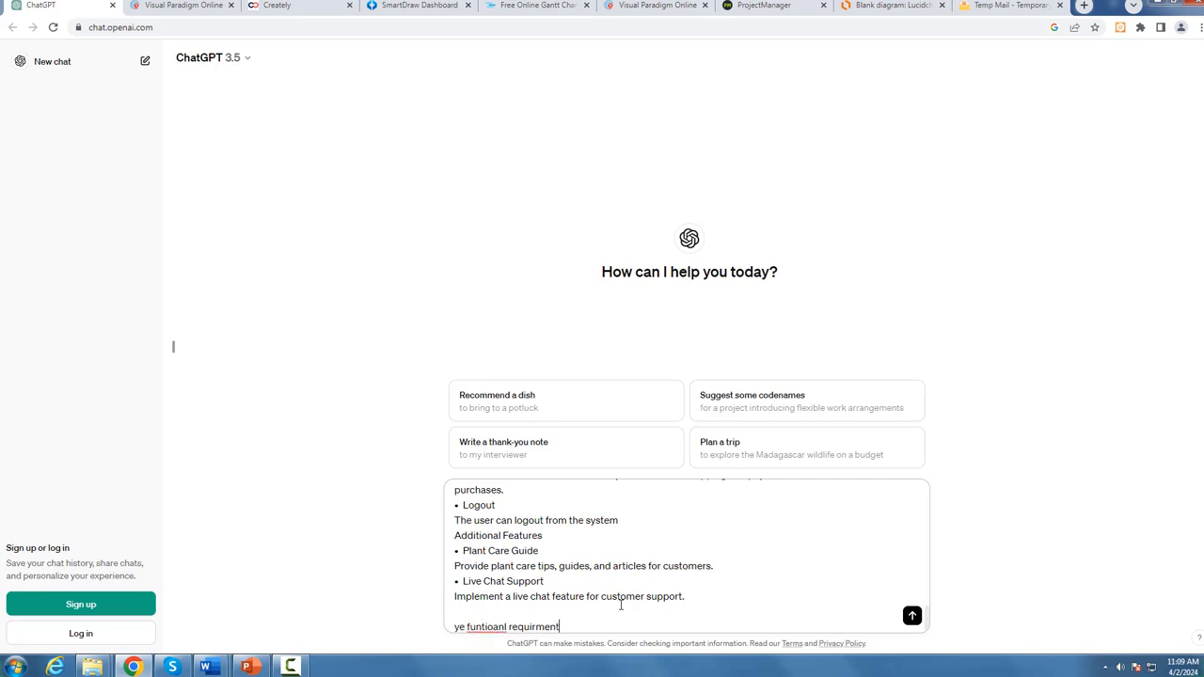
text( hy meyr project kii muje in sb k)
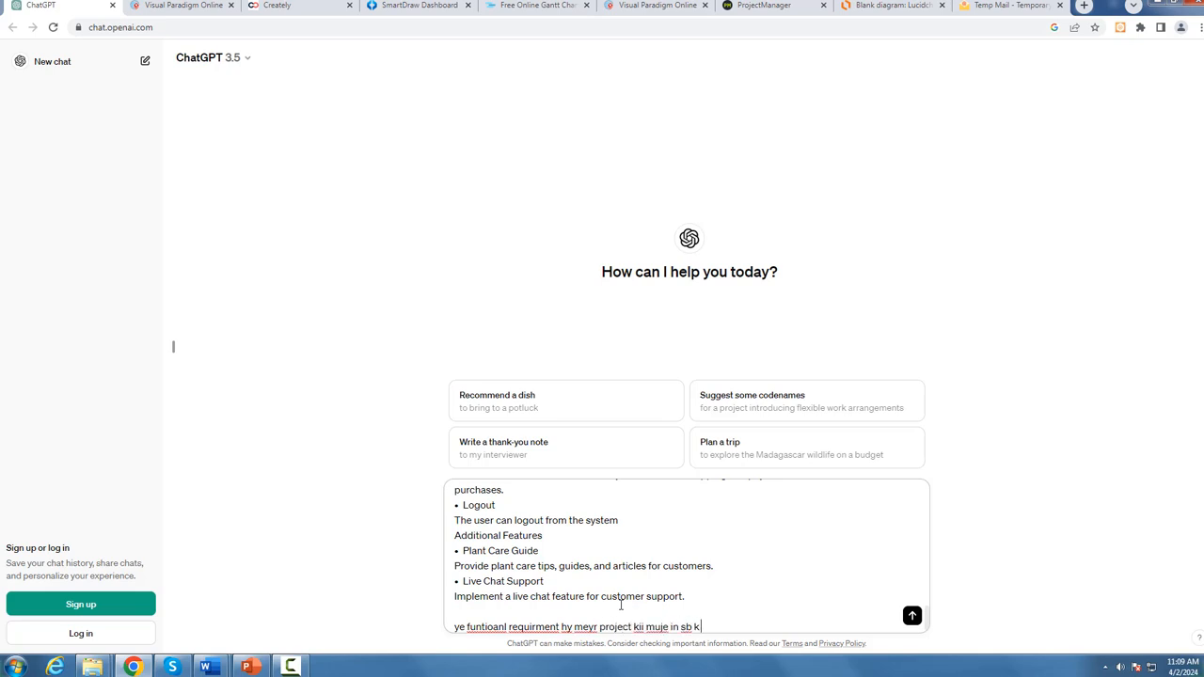
text( use case likh k list ban du)
key(Return)
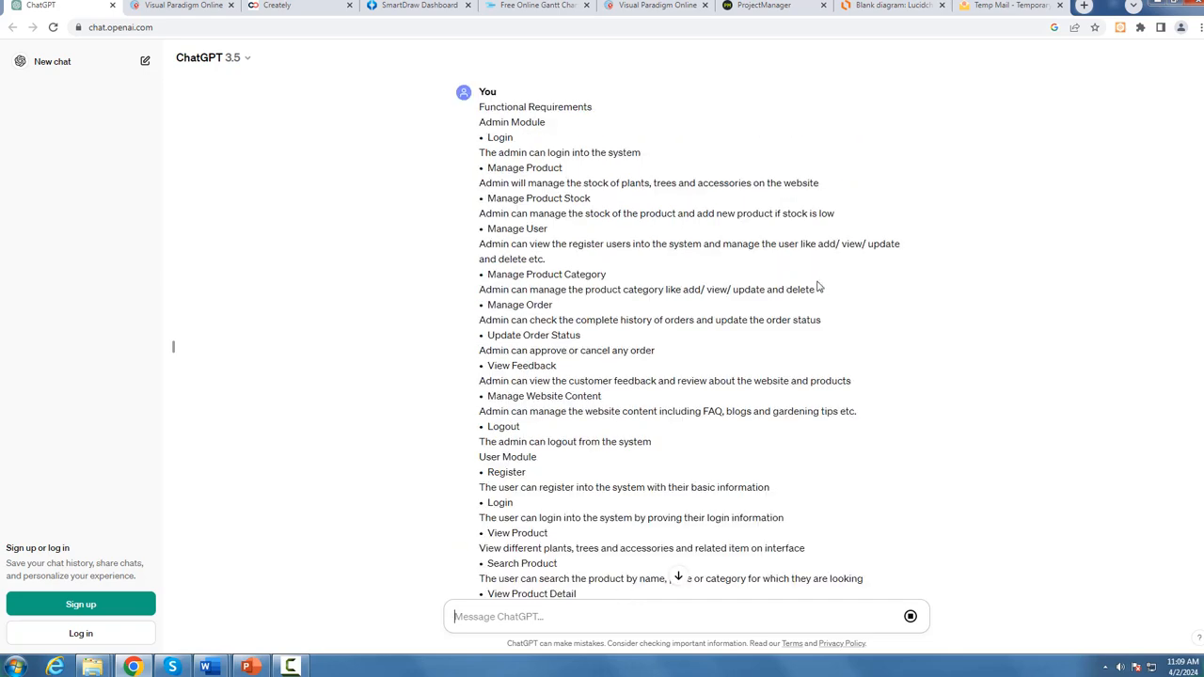
Step: Read the generated use case list from the Admin Module's Login through Live Chat Support
scroll(820, 287, down, 10)
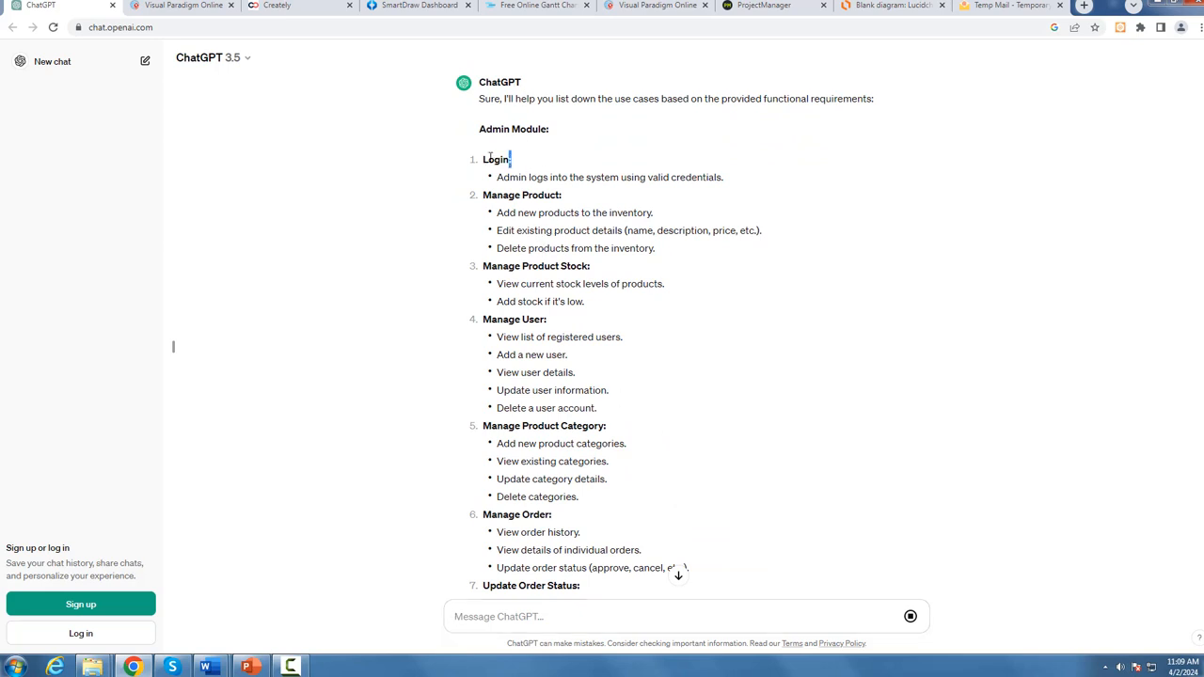
drag(512, 160, 483, 159)
drag(568, 197, 474, 195)
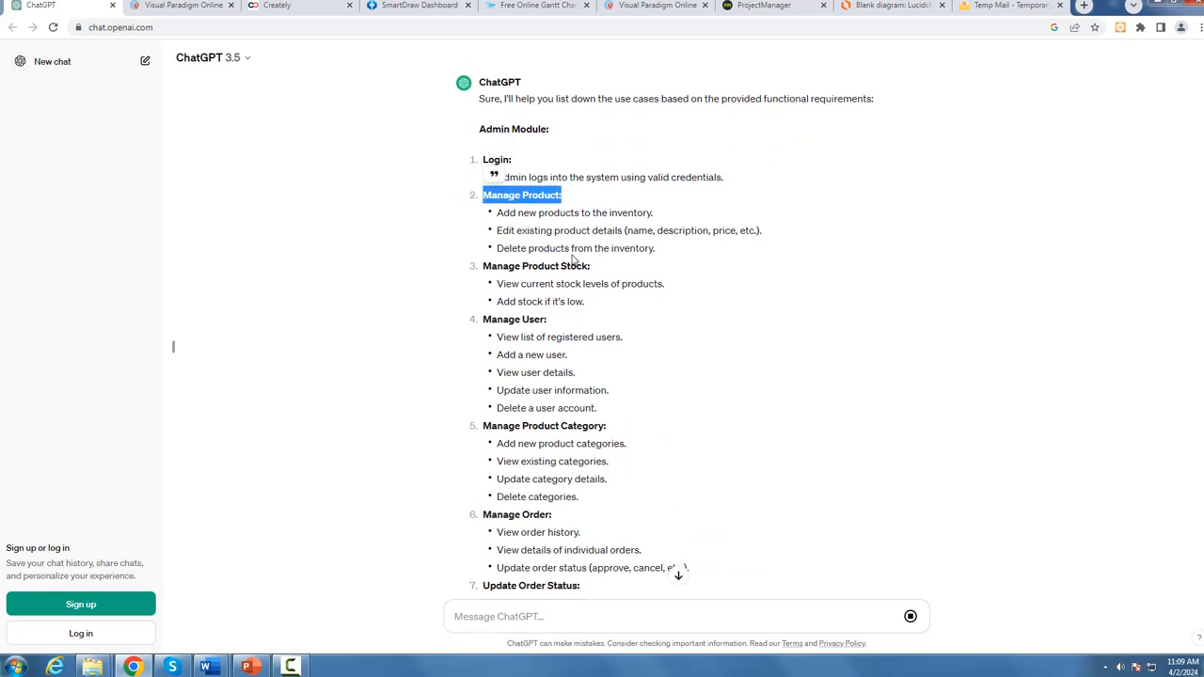
drag(585, 267, 474, 266)
drag(562, 321, 487, 319)
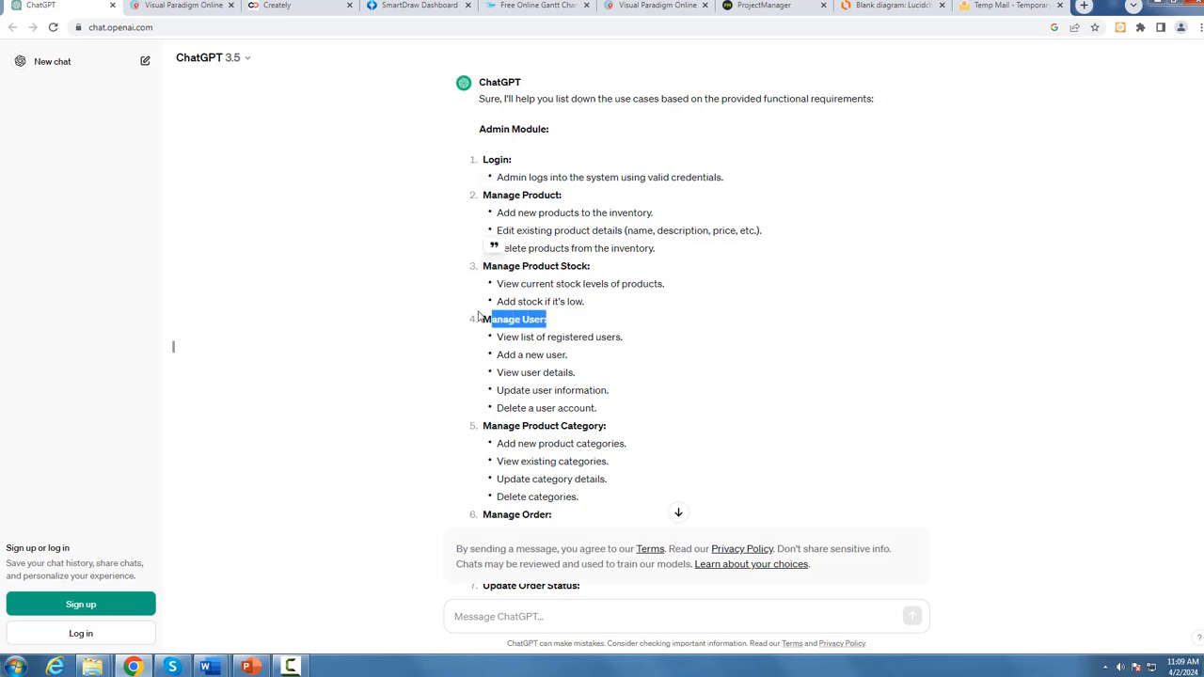
scroll(584, 376, down, 8)
scroll(565, 395, down, 3)
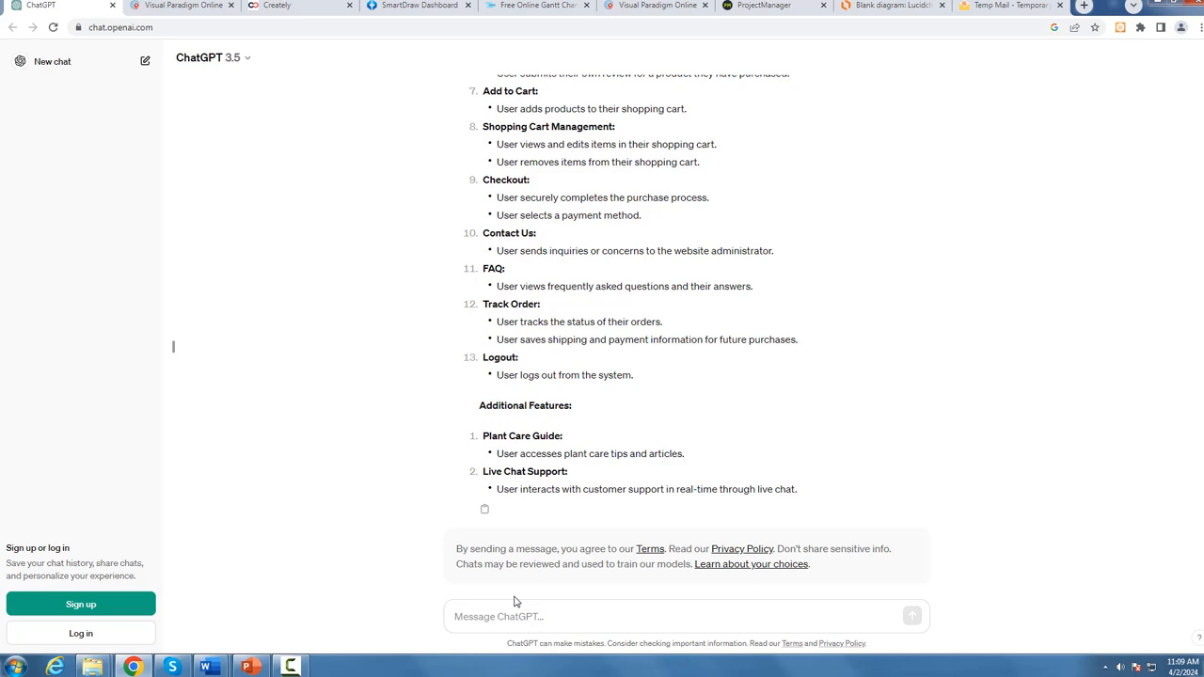
Step: Send ChatGPT "muje ye b bta du k user k use cases kon sy hian or admin k konsy hy dono nki lits sperate bna k du"
click(491, 619)
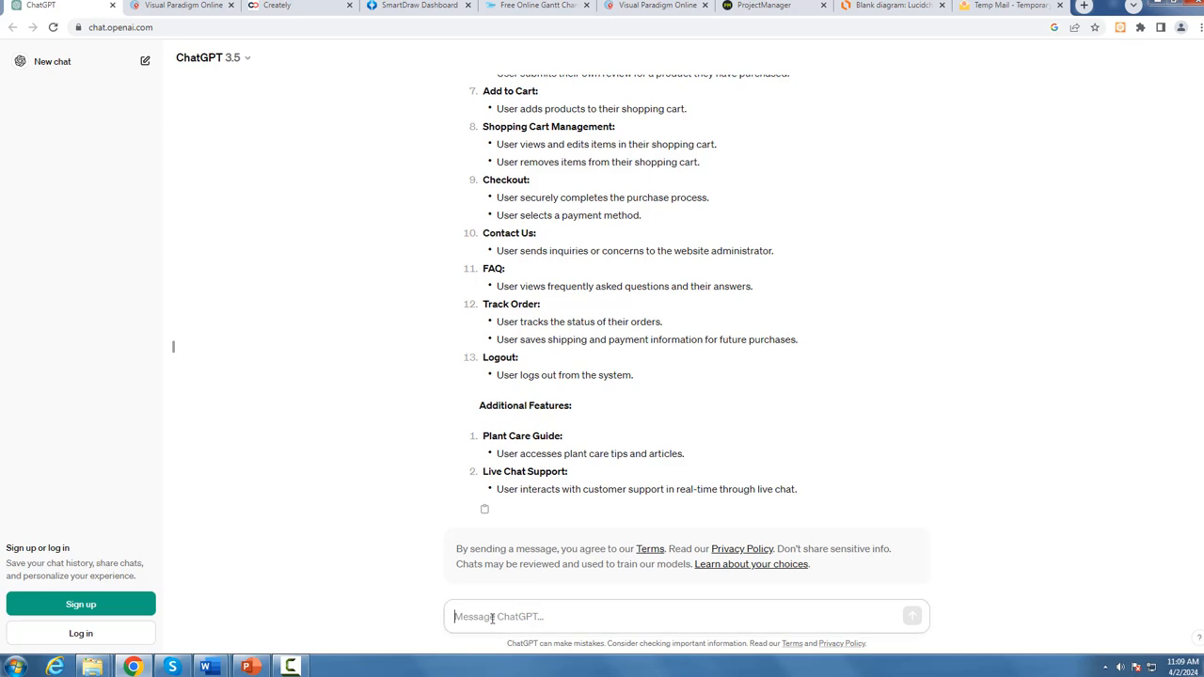
text(muje ye b bta du k user k use cases kon s)
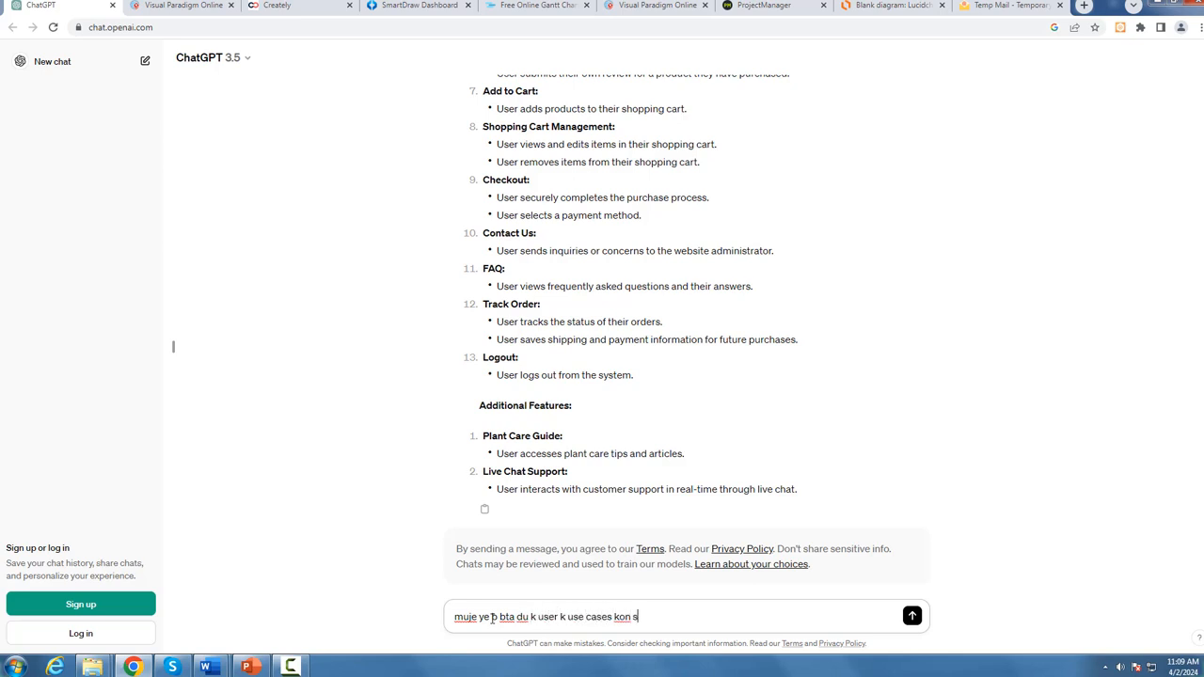
text(y hian or admin k konsy hy do)
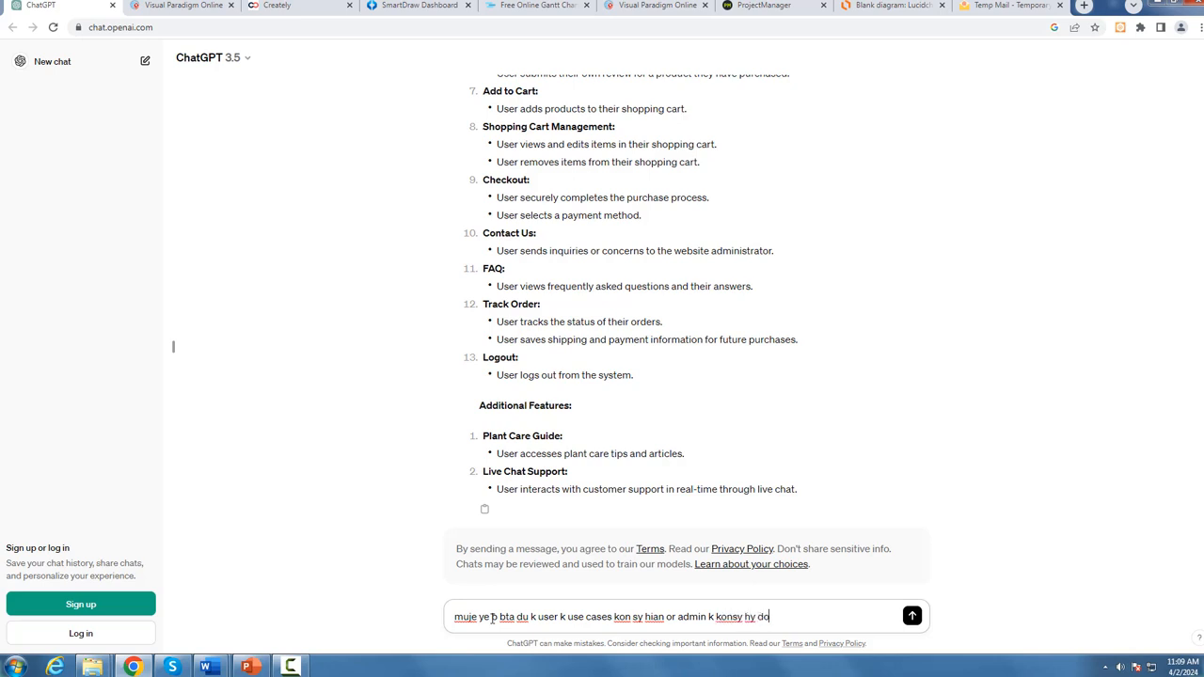
text(no nki lits sperate bna k du)
key(Return)
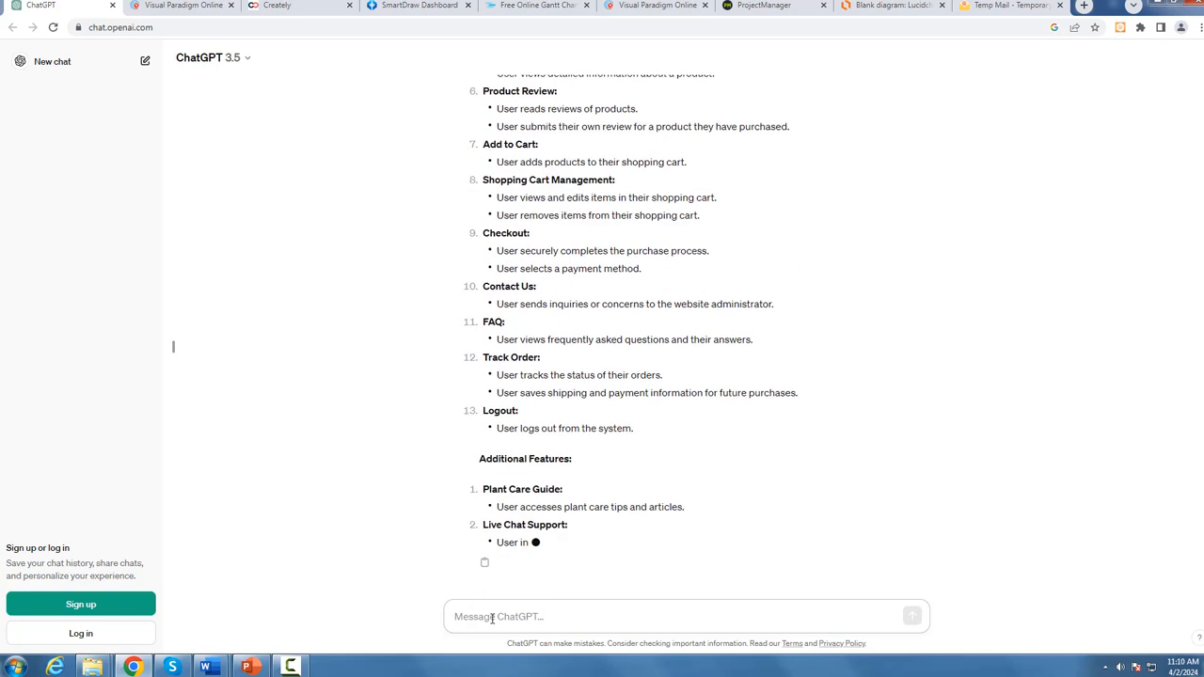
Step: Examine the User Module use cases in the new reply, including Login, View Product and Search Product
scroll(659, 489, up, 5)
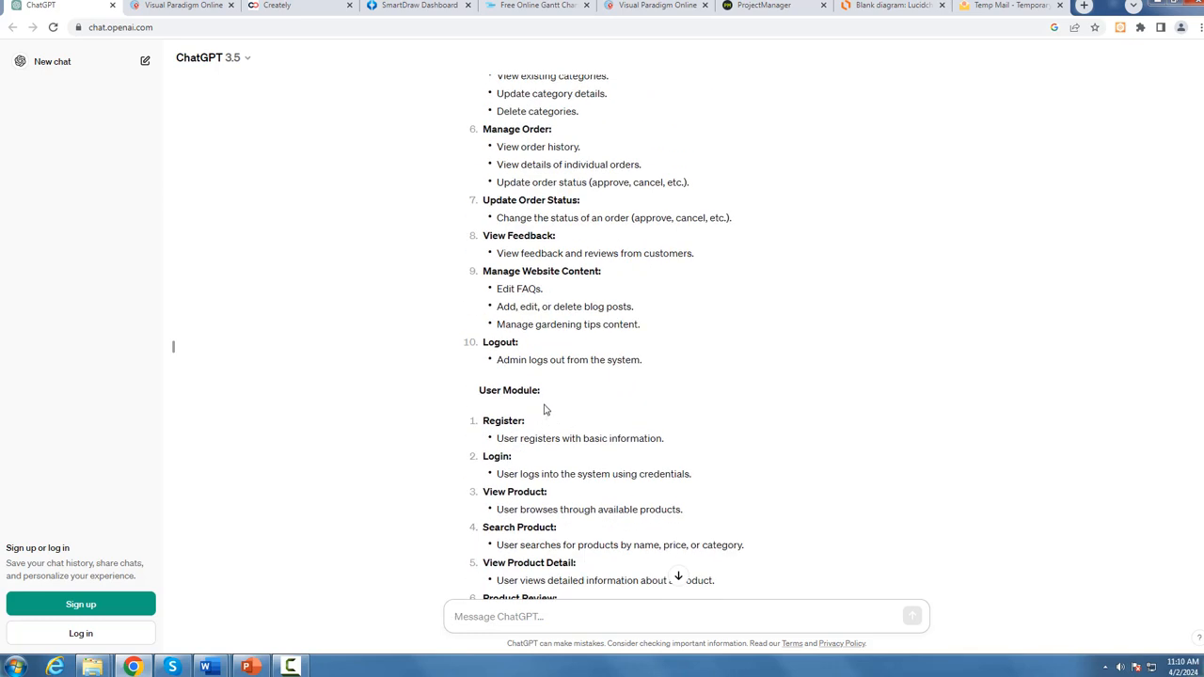
drag(551, 389, 482, 395)
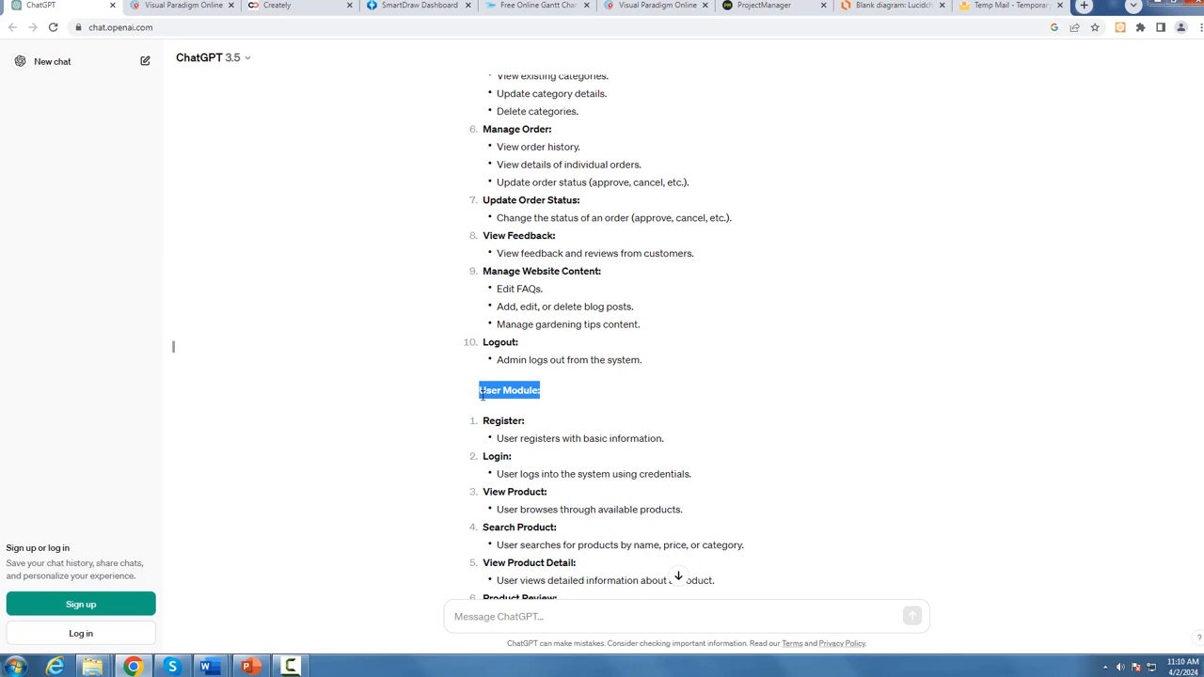
scroll(528, 372, down, 2)
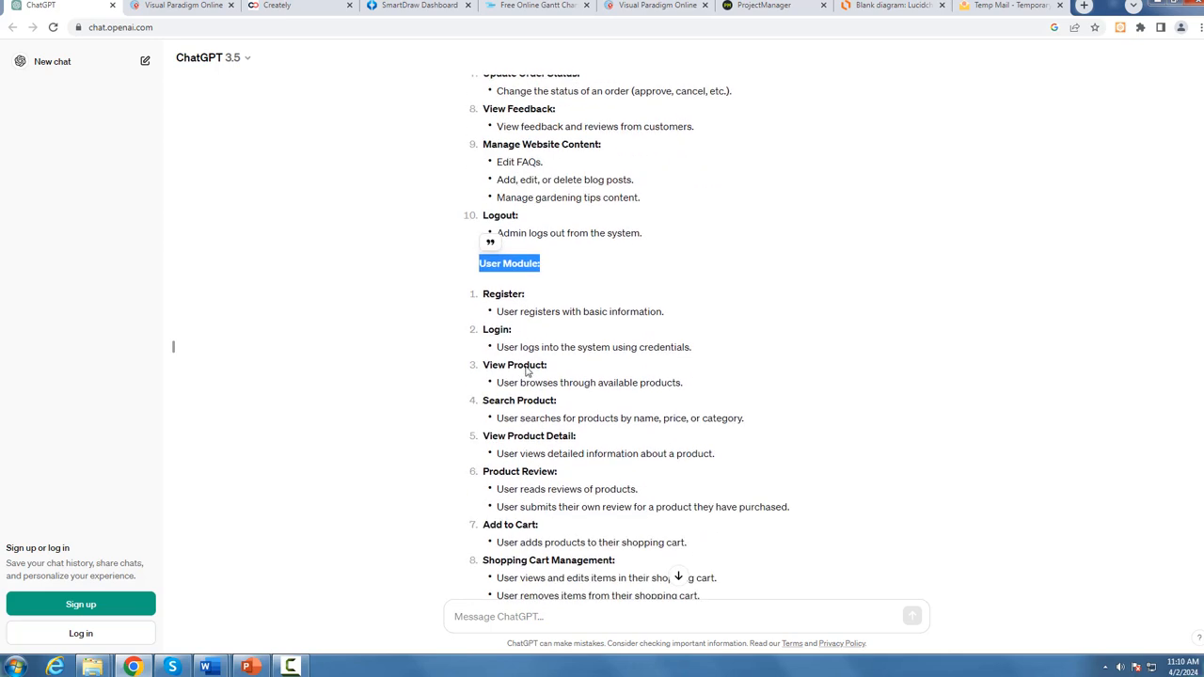
drag(515, 330, 482, 331)
drag(548, 365, 491, 365)
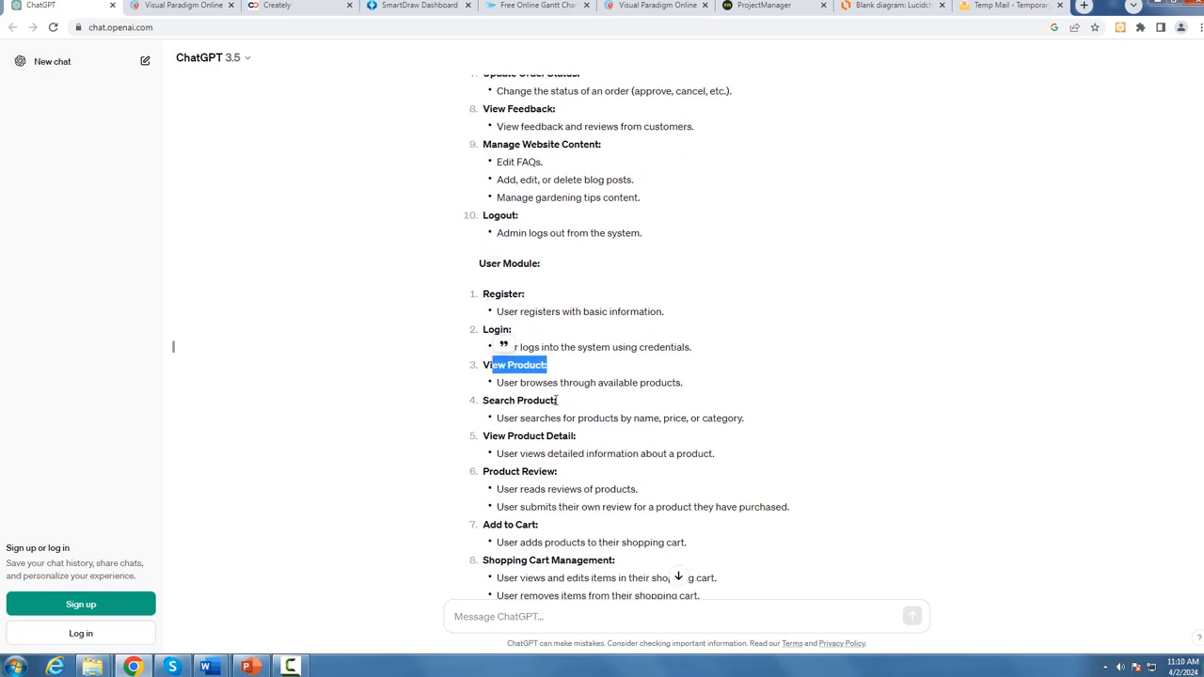
drag(558, 400, 495, 401)
Step: Examine the Admin Module use cases in the reply, starting from Login, and continue down to the User Module
scroll(518, 434, up, 5)
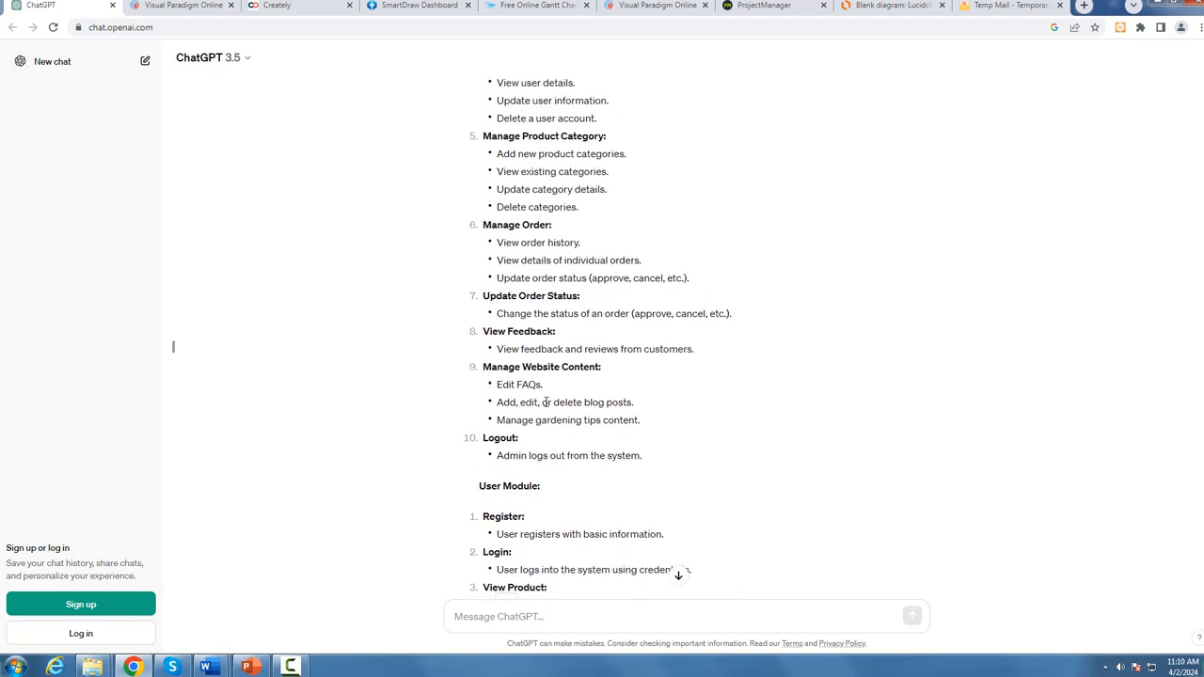
scroll(540, 217, up, 2)
drag(512, 220, 482, 218)
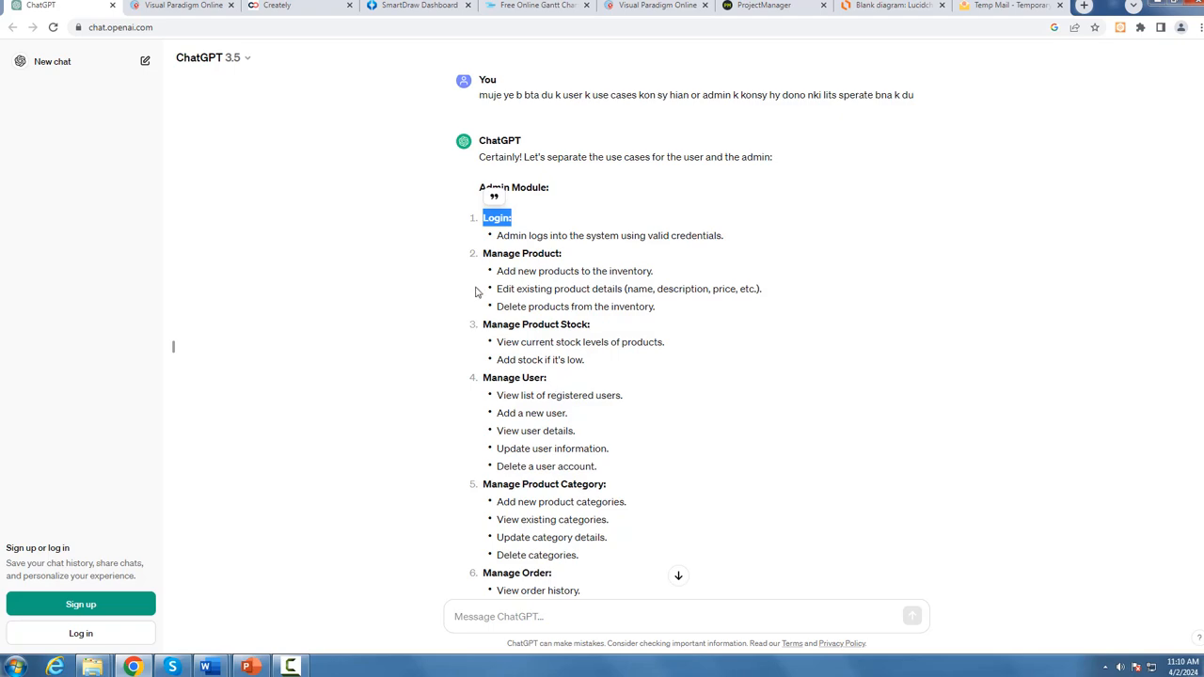
scroll(524, 236, down, 6)
scroll(516, 464, down, 6)
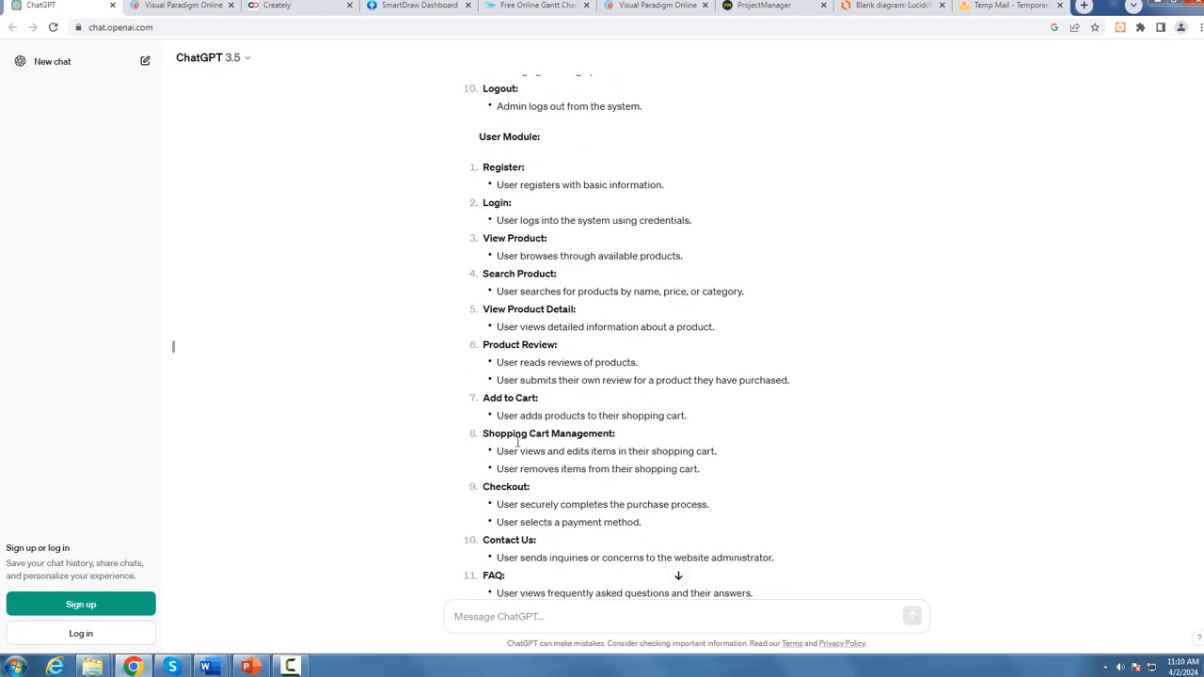
Step: Copy the reply's User Module and Additional Features use cases into a new blank Word document
scroll(536, 451, up, 2)
scroll(536, 256, up, 2)
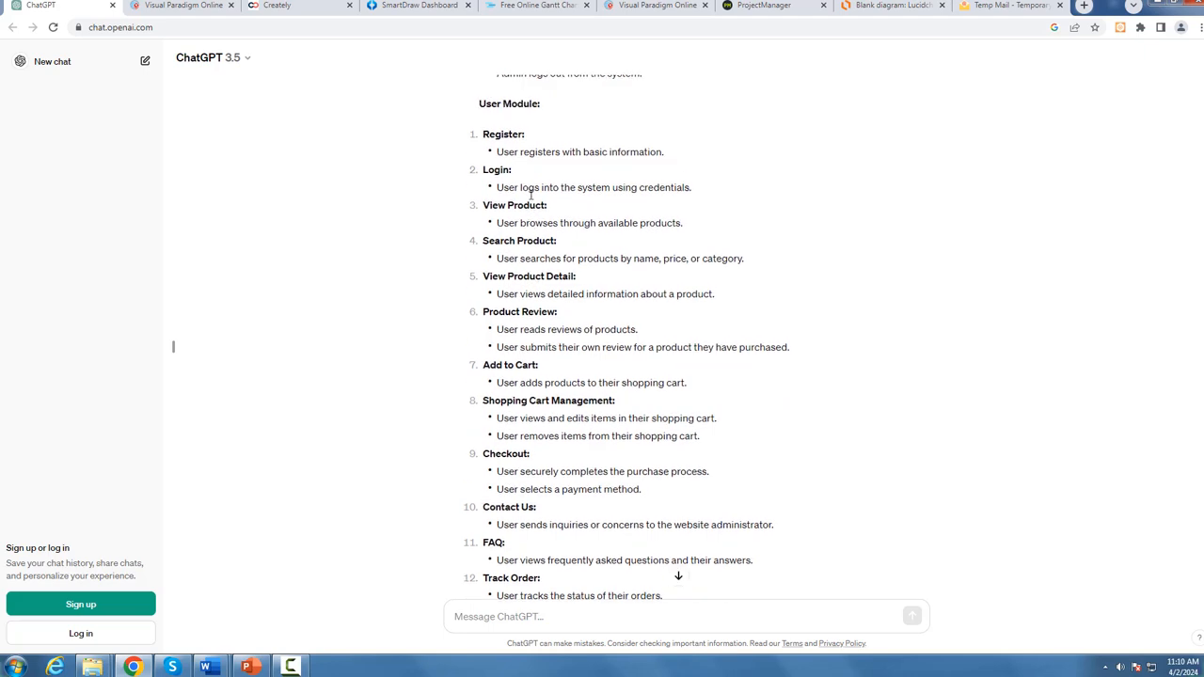
drag(480, 263, 662, 542)
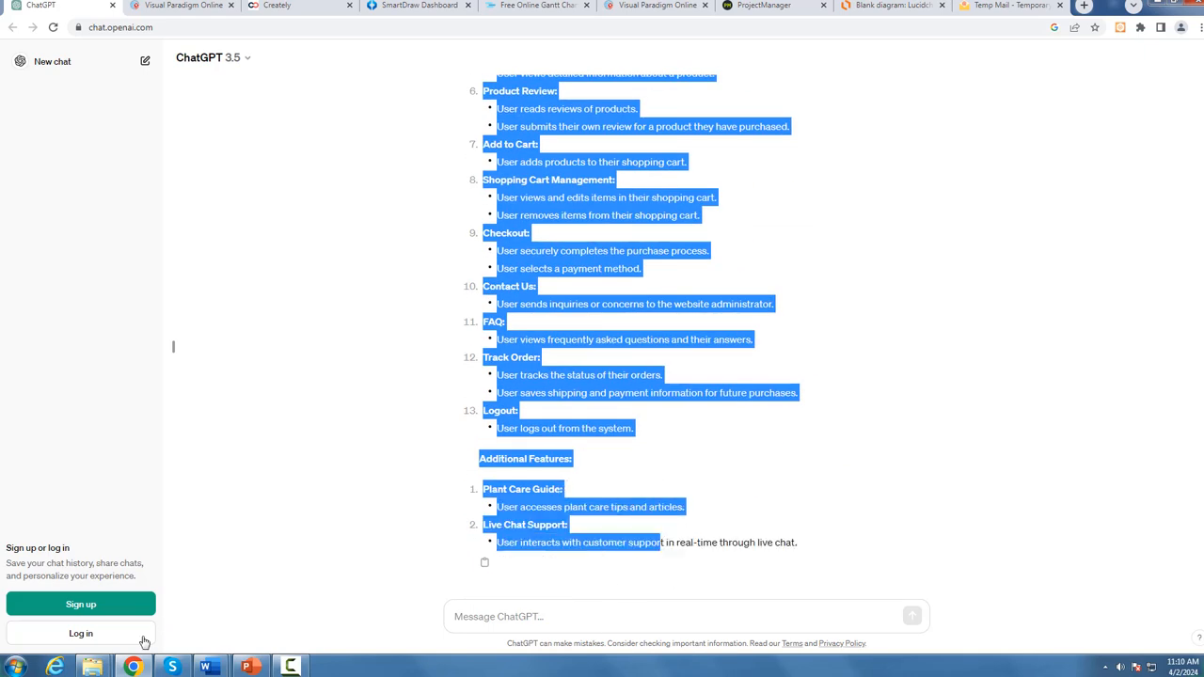
click(205, 666)
click(282, 597)
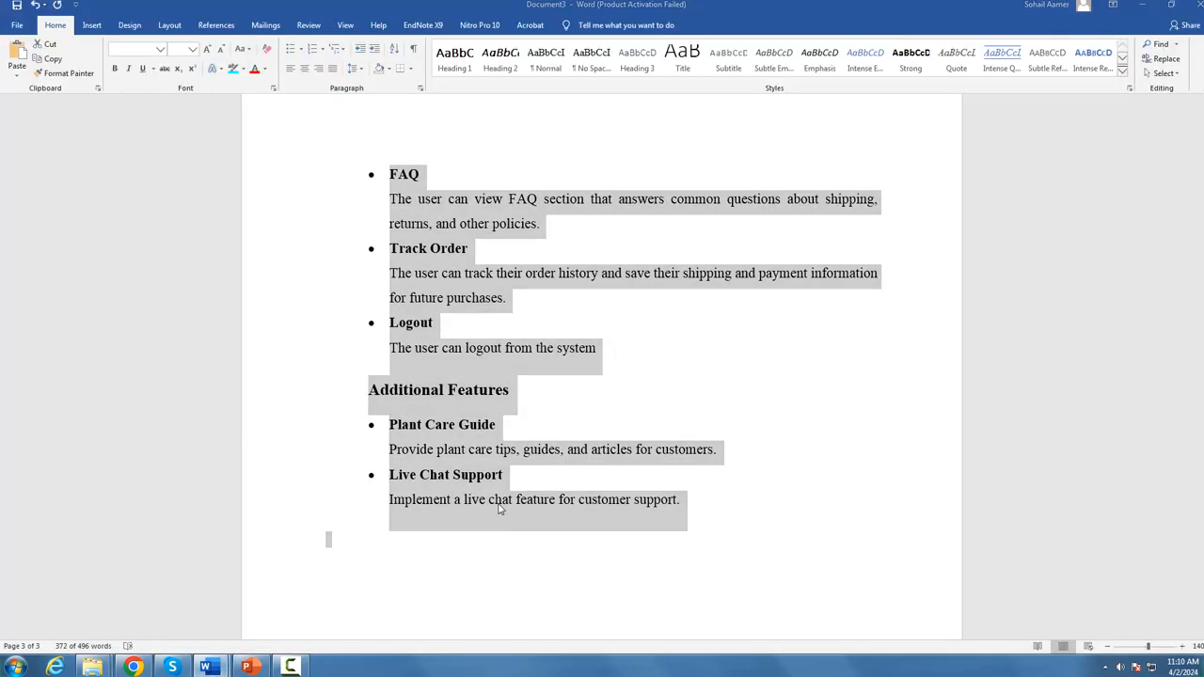
key(ctrl+n)
key(ctrl+v)
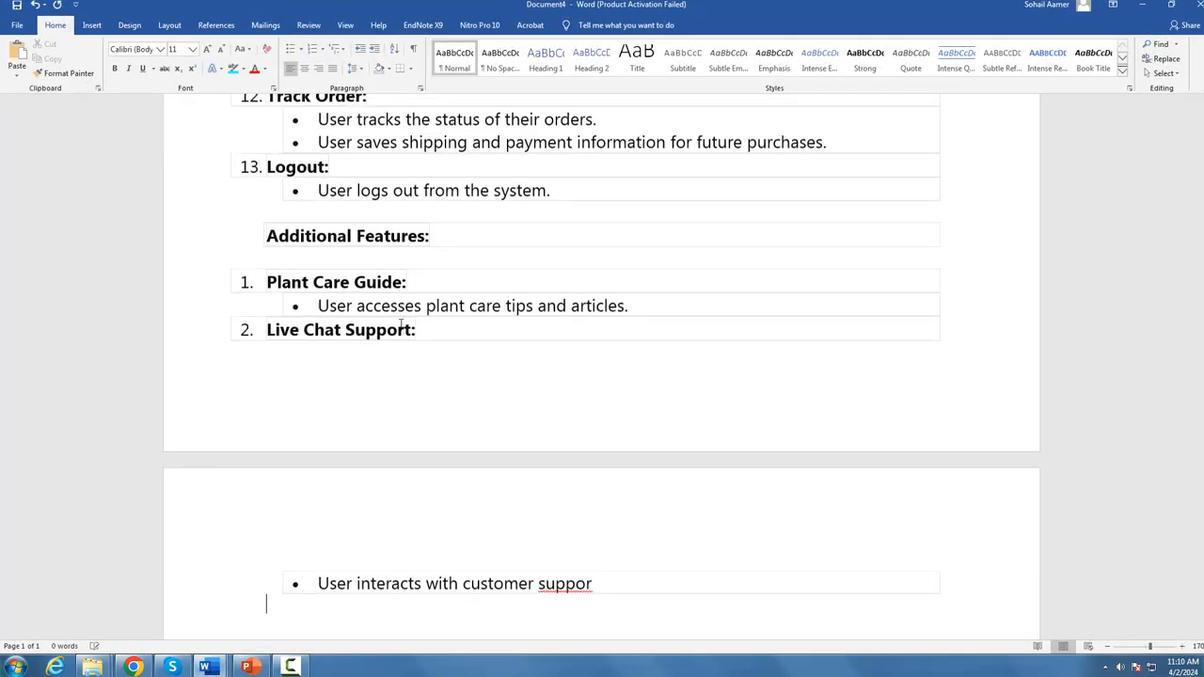
Step: Examine the User Module use cases pasted into the Word document, from Register and Login through View Product Detail
scroll(359, 258, up, 15)
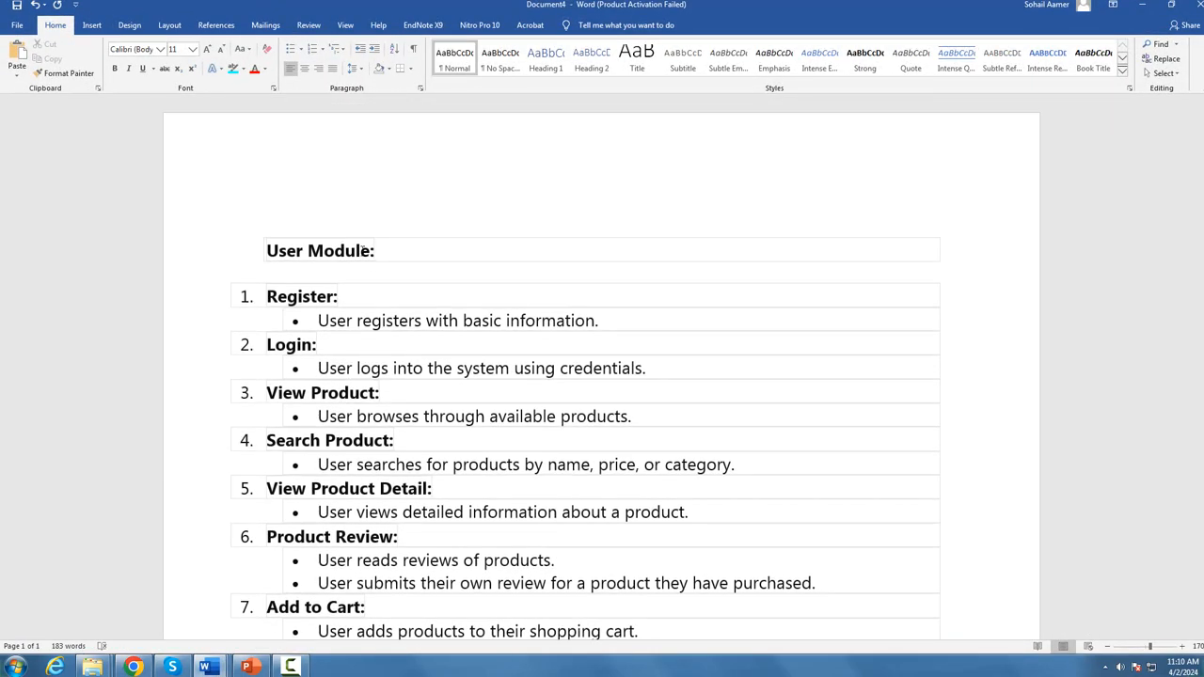
drag(362, 250, 268, 240)
drag(335, 296, 268, 300)
drag(322, 346, 268, 345)
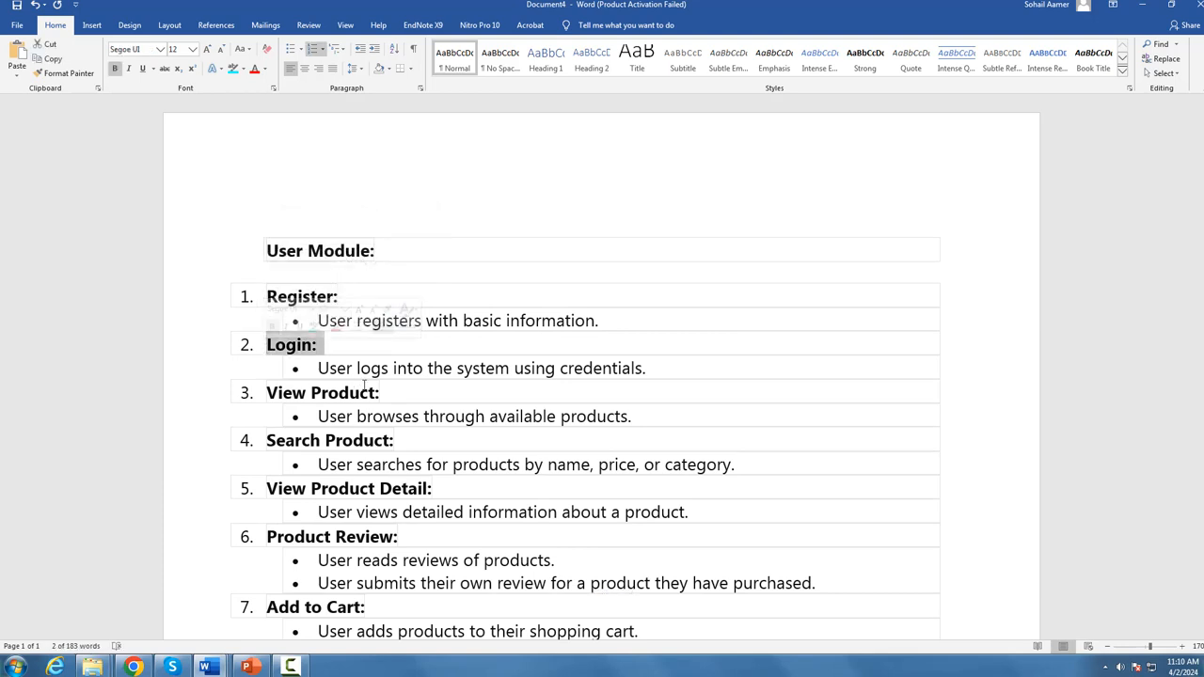
drag(380, 393, 267, 392)
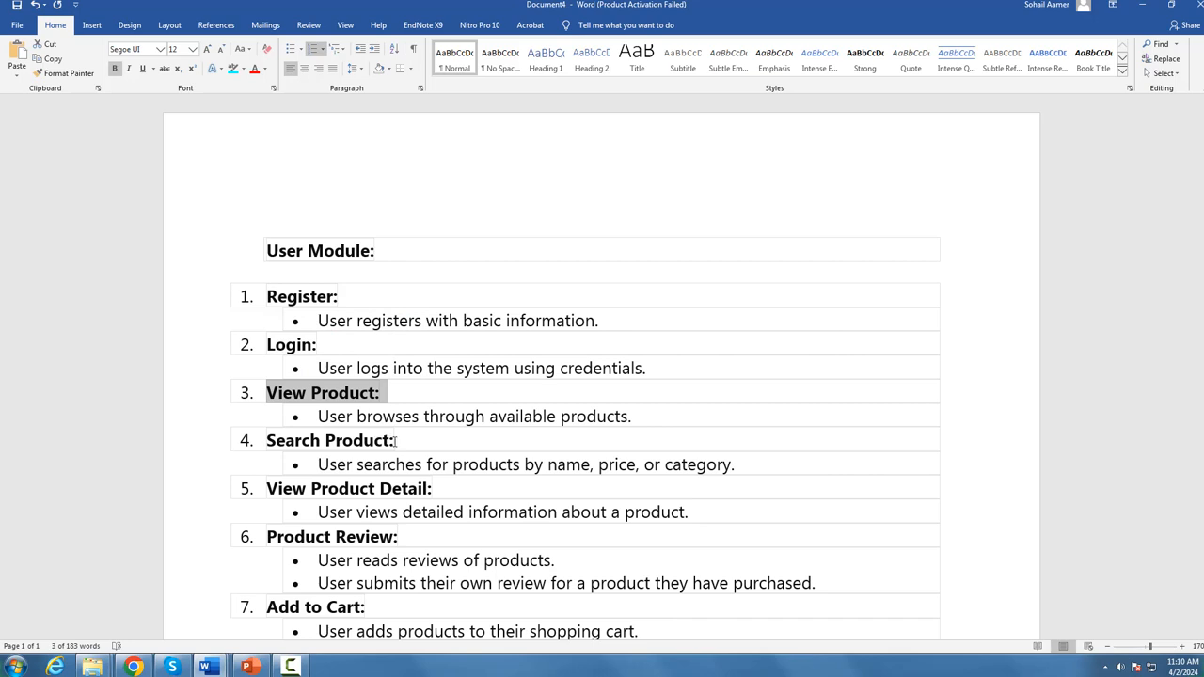
drag(395, 442, 267, 441)
drag(438, 490, 262, 488)
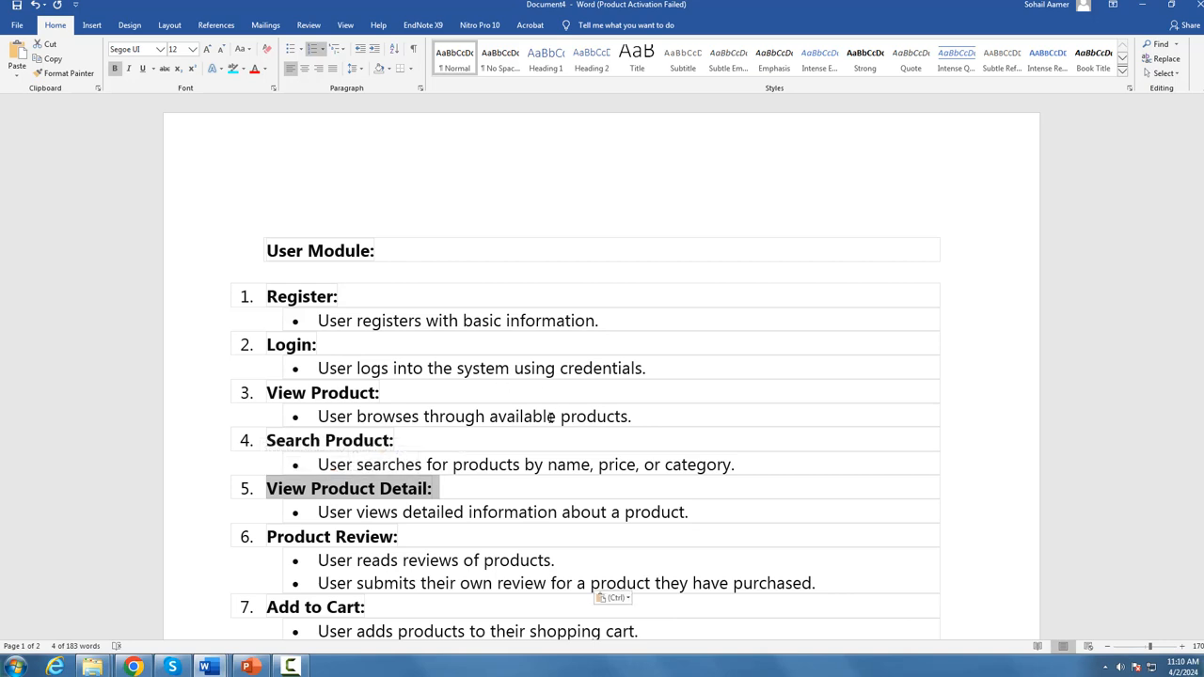
drag(630, 417, 357, 417)
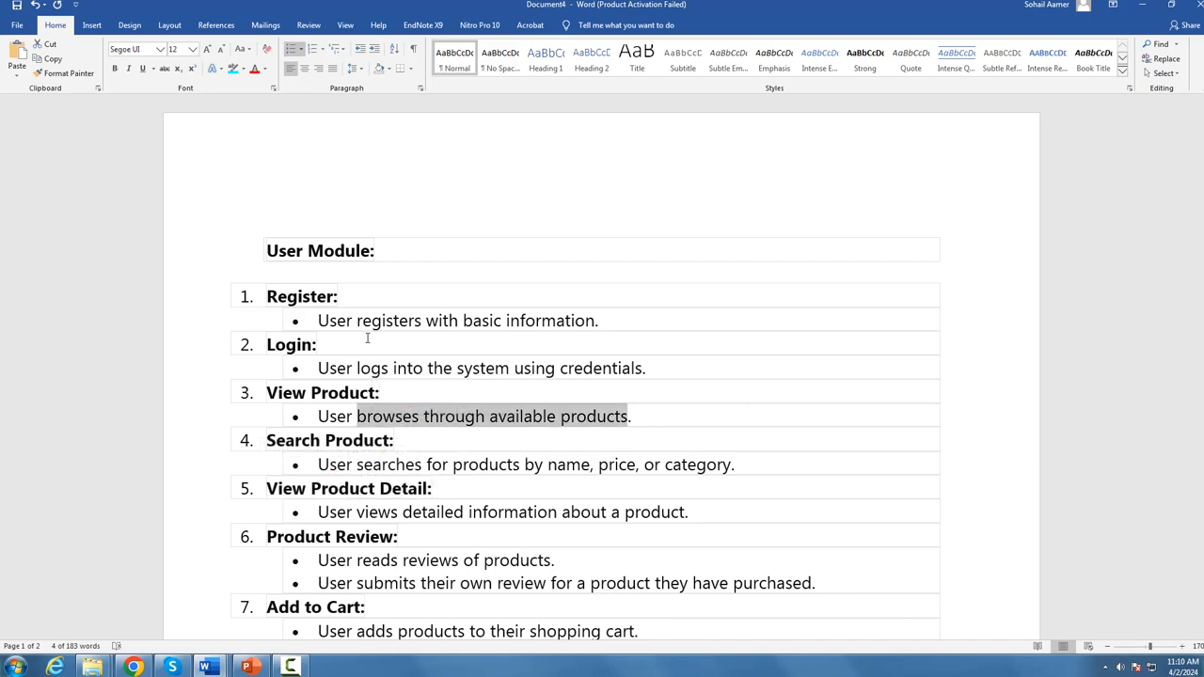
drag(313, 344, 274, 345)
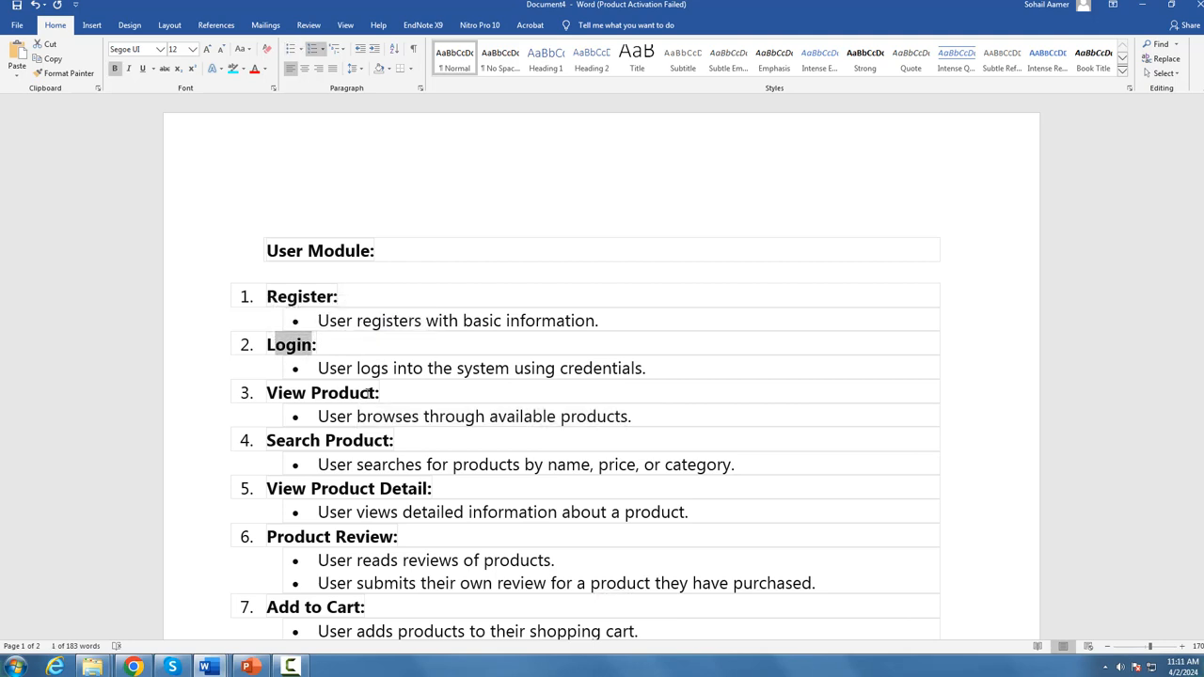
drag(374, 394, 269, 393)
Step: Read the rest of the pasted use cases, from Add to Cart through Logout, to the end of Additional Features
scroll(428, 423, down, 4)
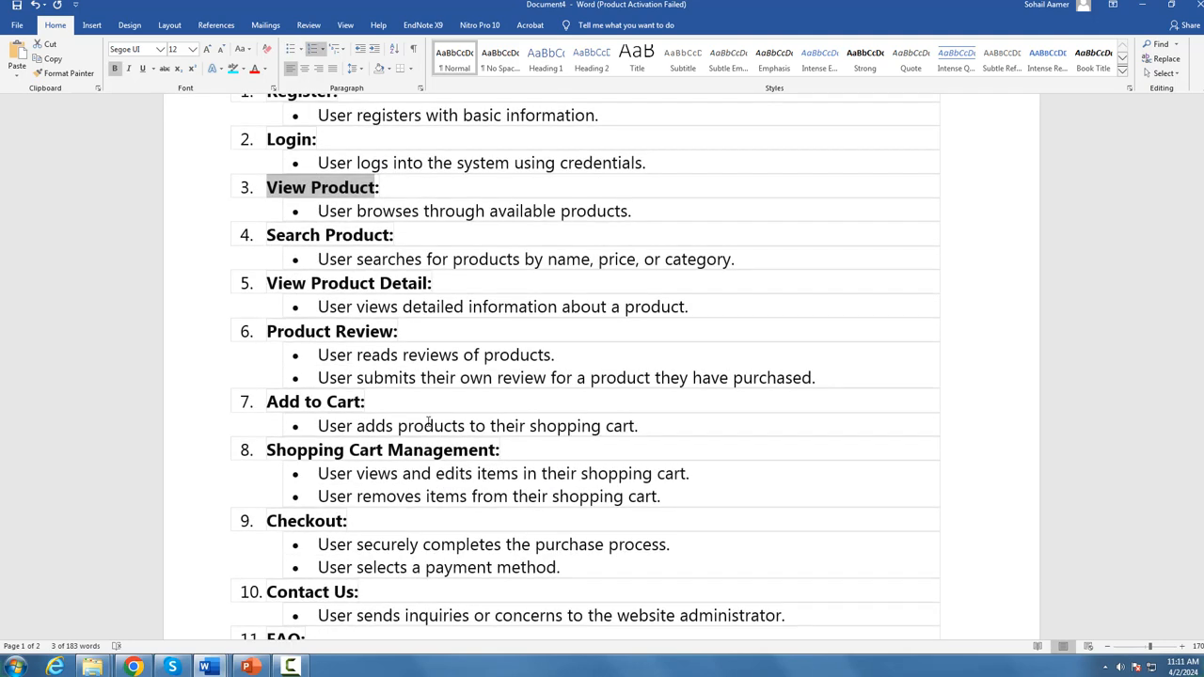
scroll(364, 402, down, 4)
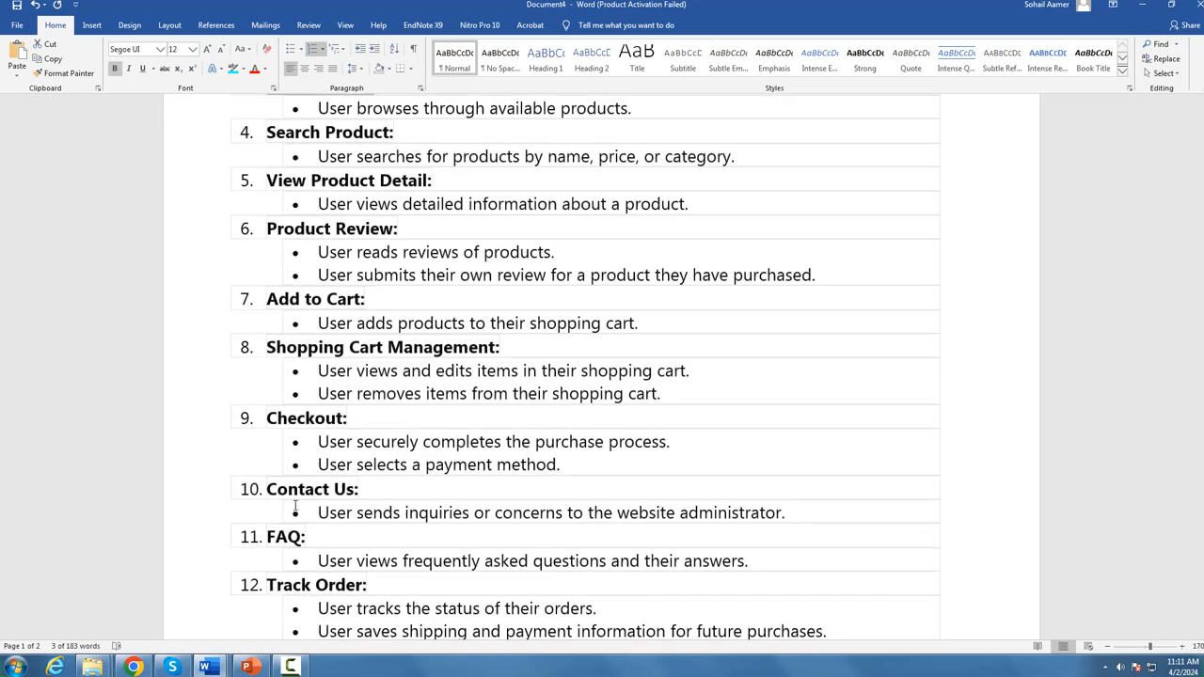
scroll(315, 460, down, 3)
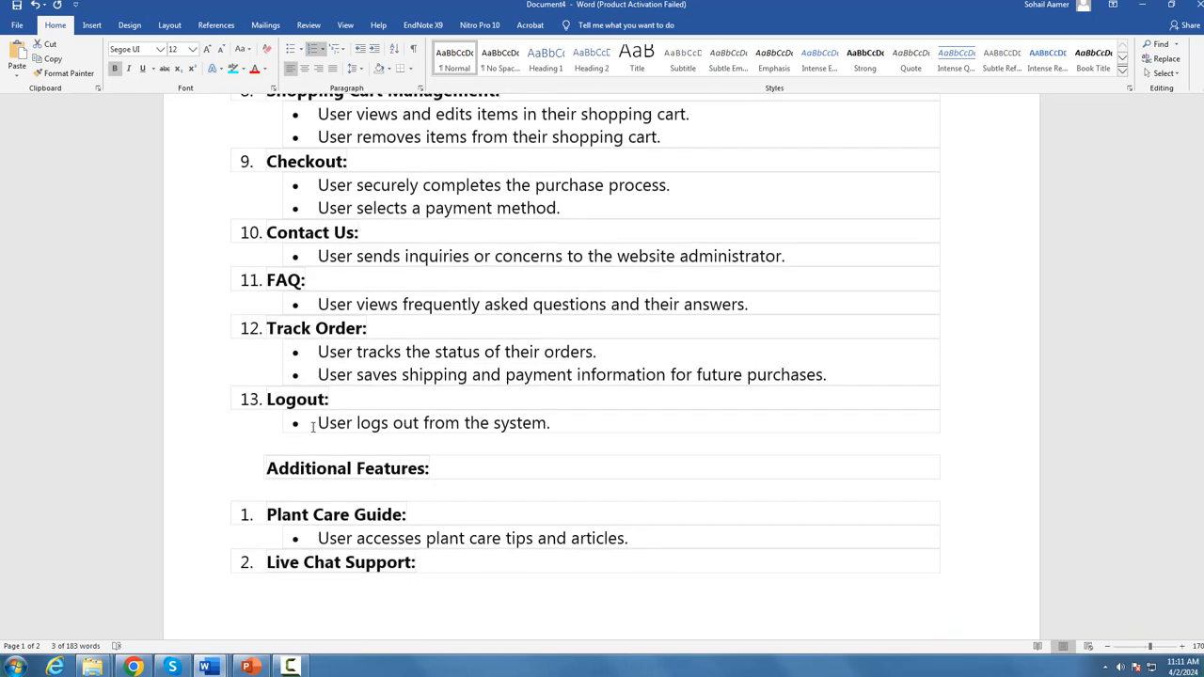
scroll(320, 515, down, 2)
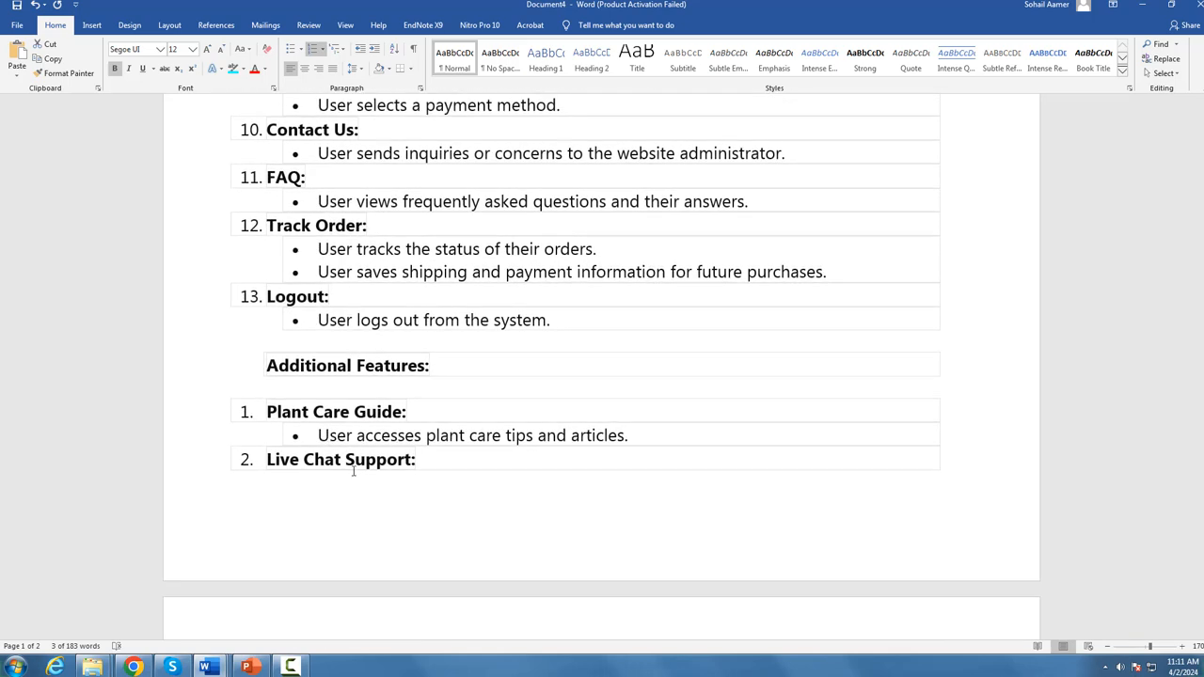
text(User interacts with customer suppor)
scroll(407, 497, down, 5)
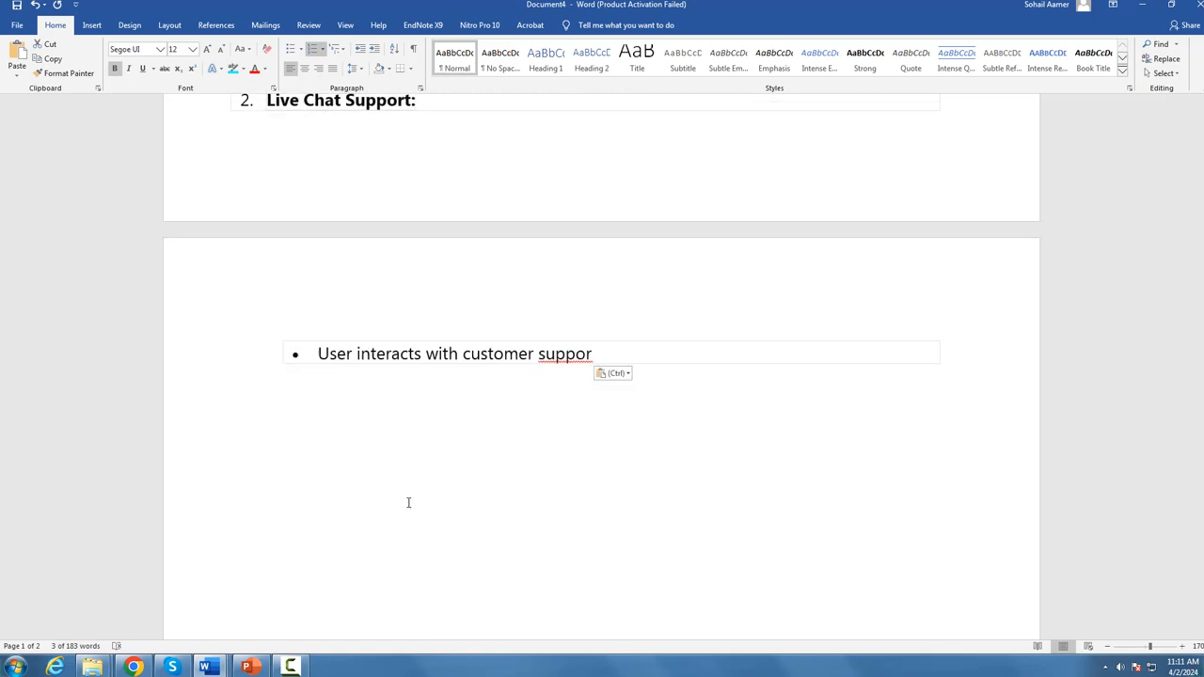
Step: Switch to ChatGPT and examine the Admin Module use cases, including Manage Product, Manage Product Stock, Manage User, Manage Product Category and Manage Order
click(134, 667)
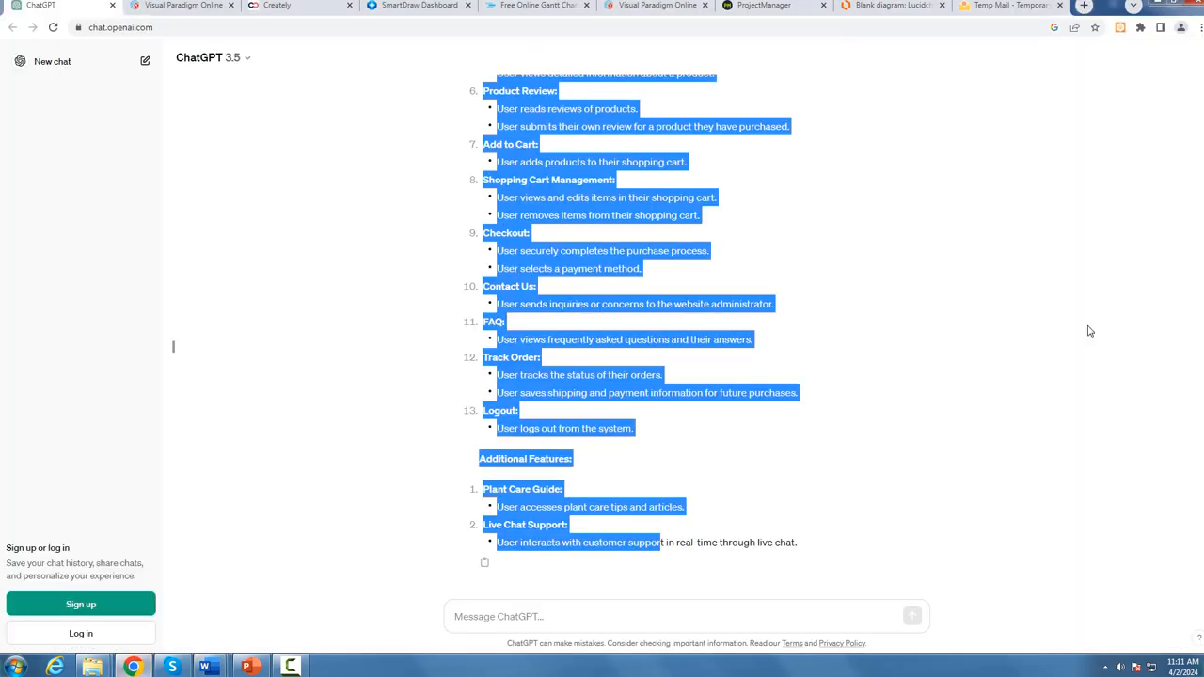
scroll(746, 295, up, 5)
click(731, 333)
scroll(500, 99, up, 3)
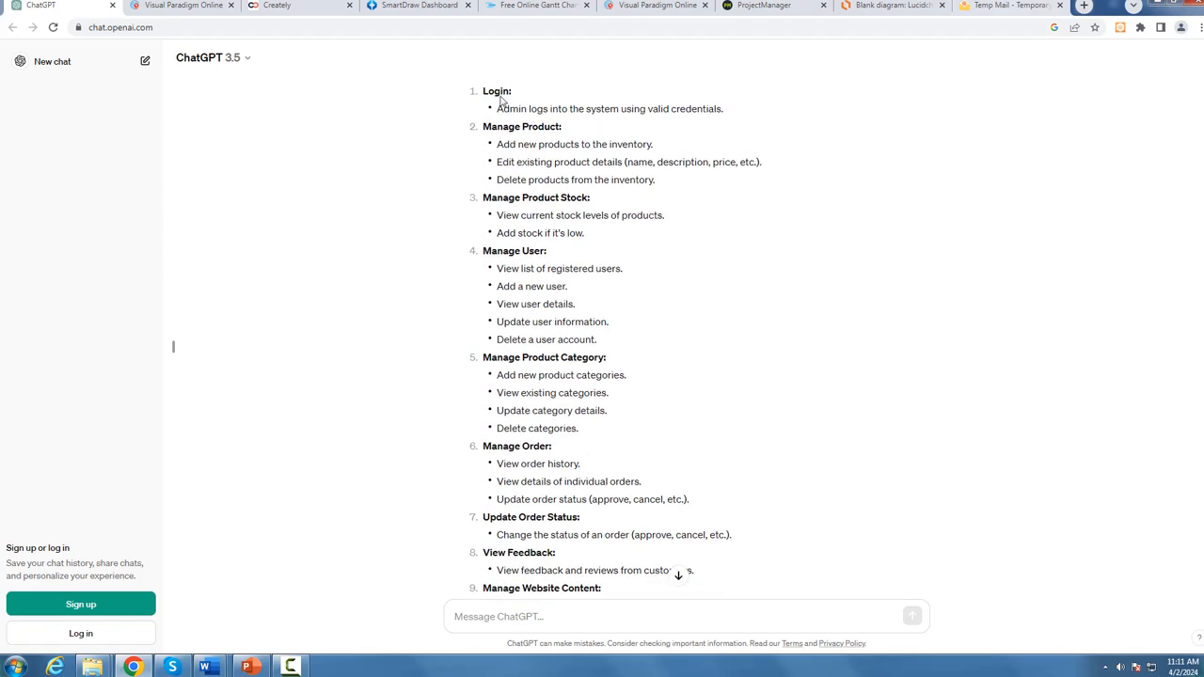
scroll(635, 306, up, 1)
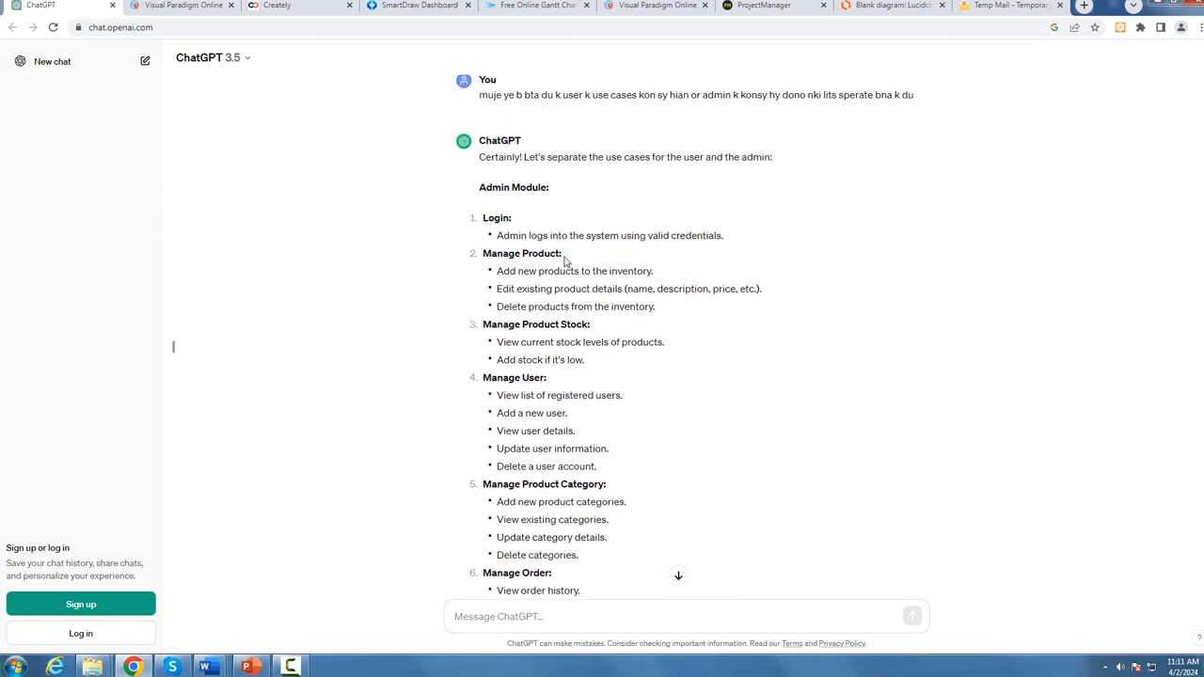
drag(565, 262, 484, 256)
drag(595, 326, 482, 325)
drag(553, 378, 481, 378)
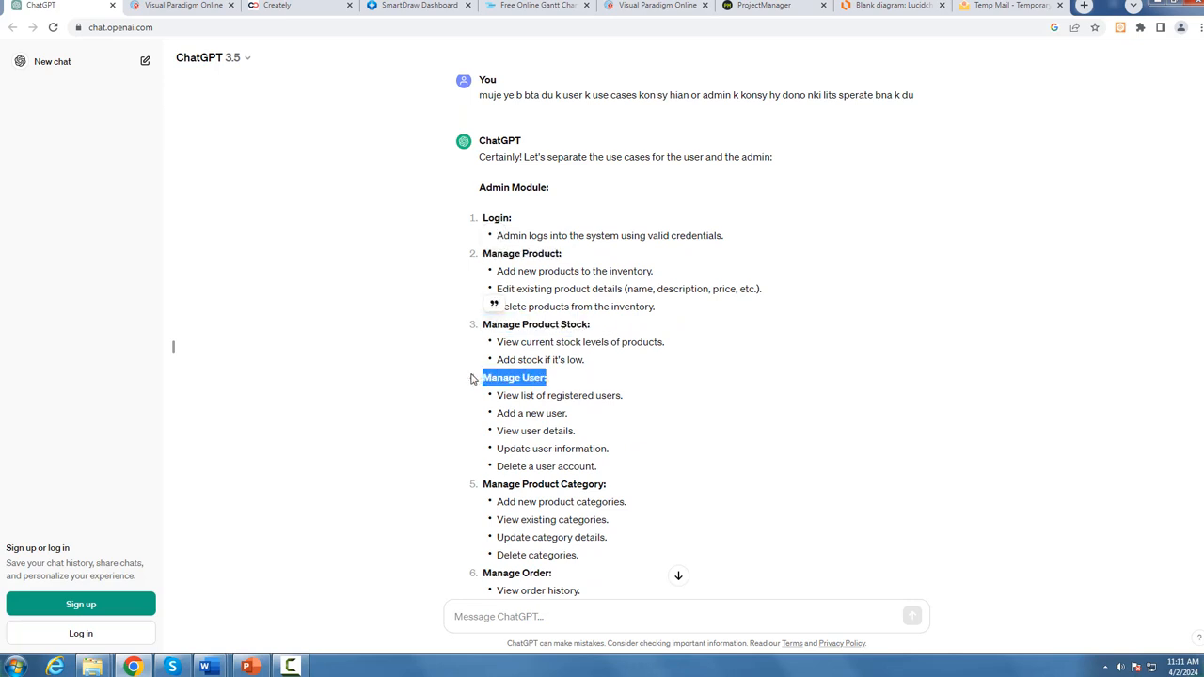
scroll(527, 379, down, 1)
drag(609, 420, 475, 423)
drag(554, 509, 476, 509)
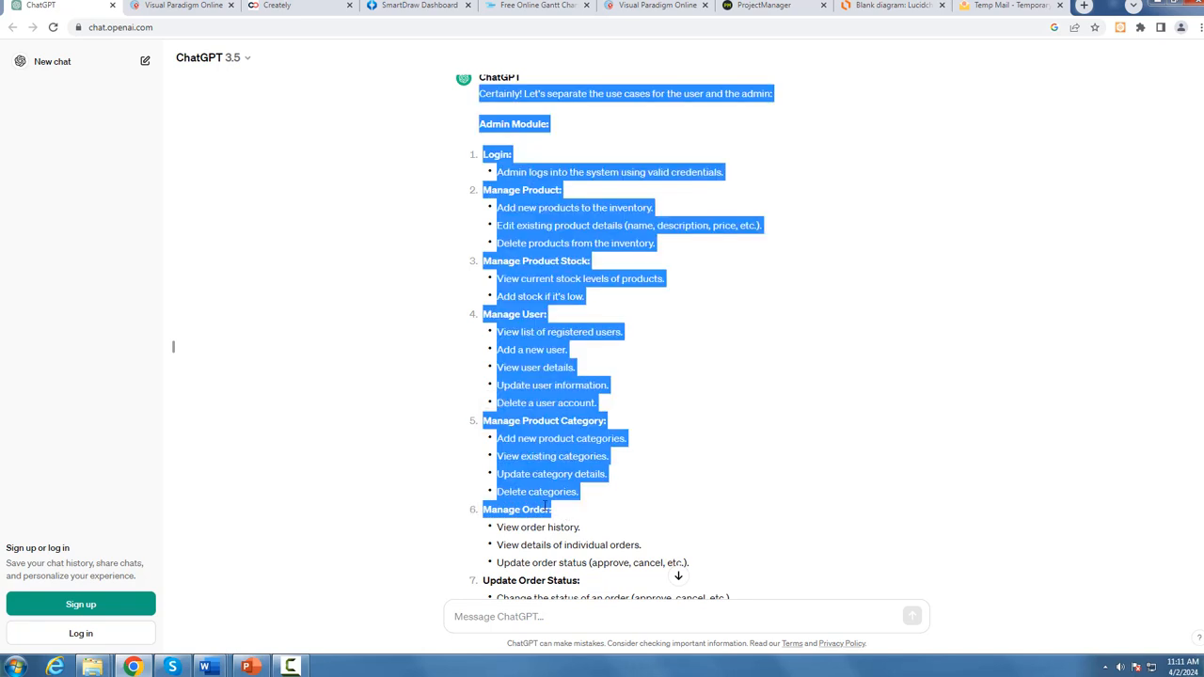
click(601, 510)
mouse_move(207, 669)
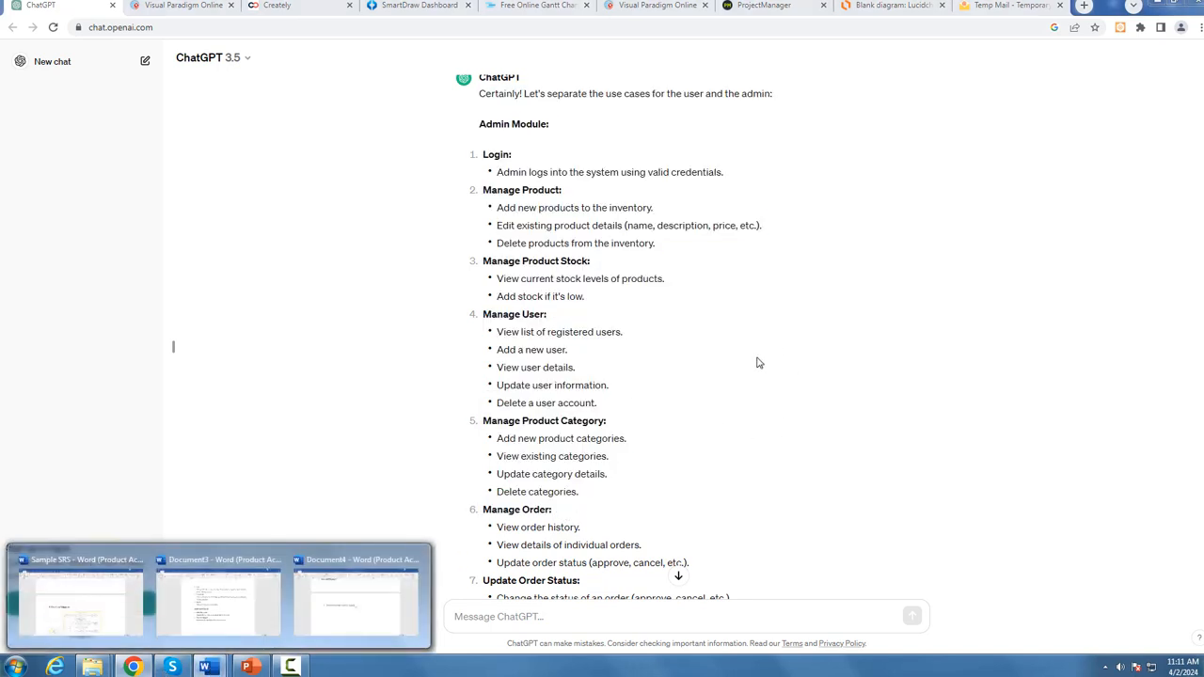
Step: Switch to Visual Paradigm Online and create a new Use Case Diagram
click(218, 5)
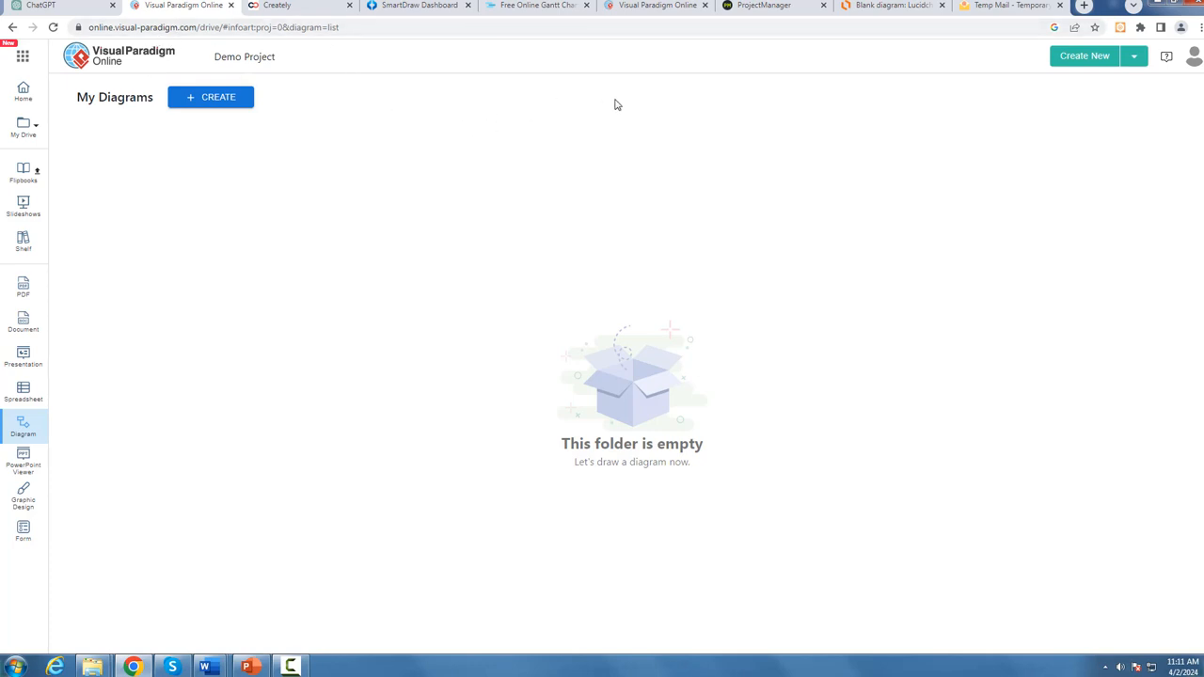
click(216, 100)
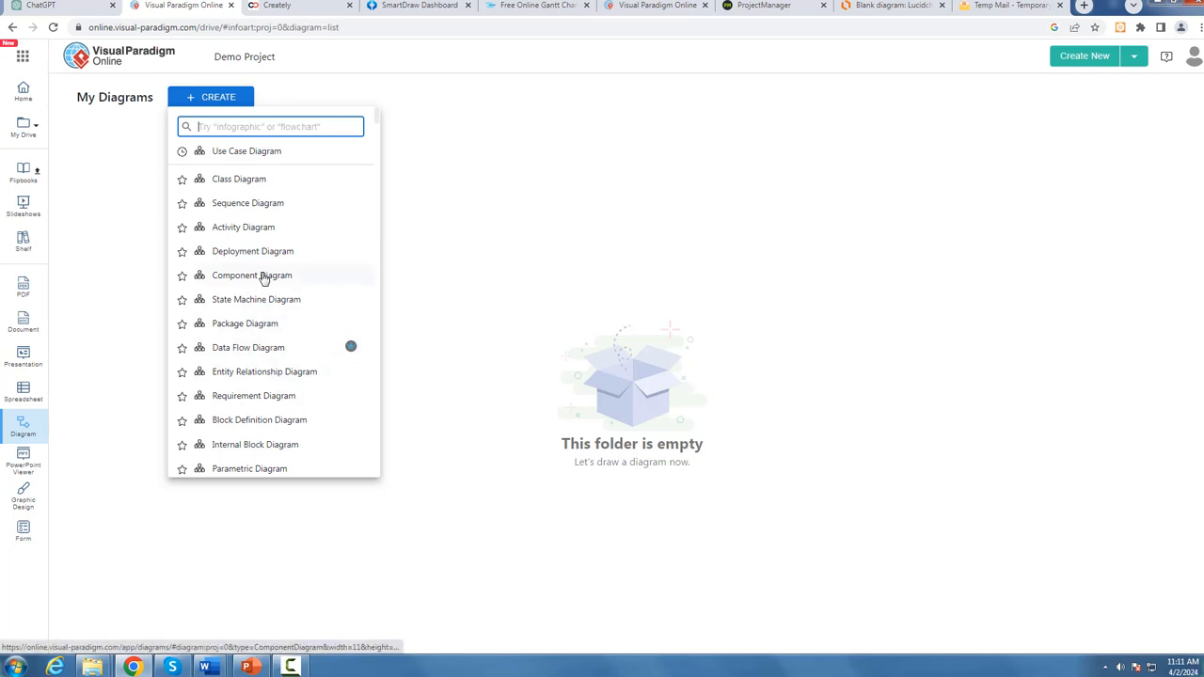
click(261, 155)
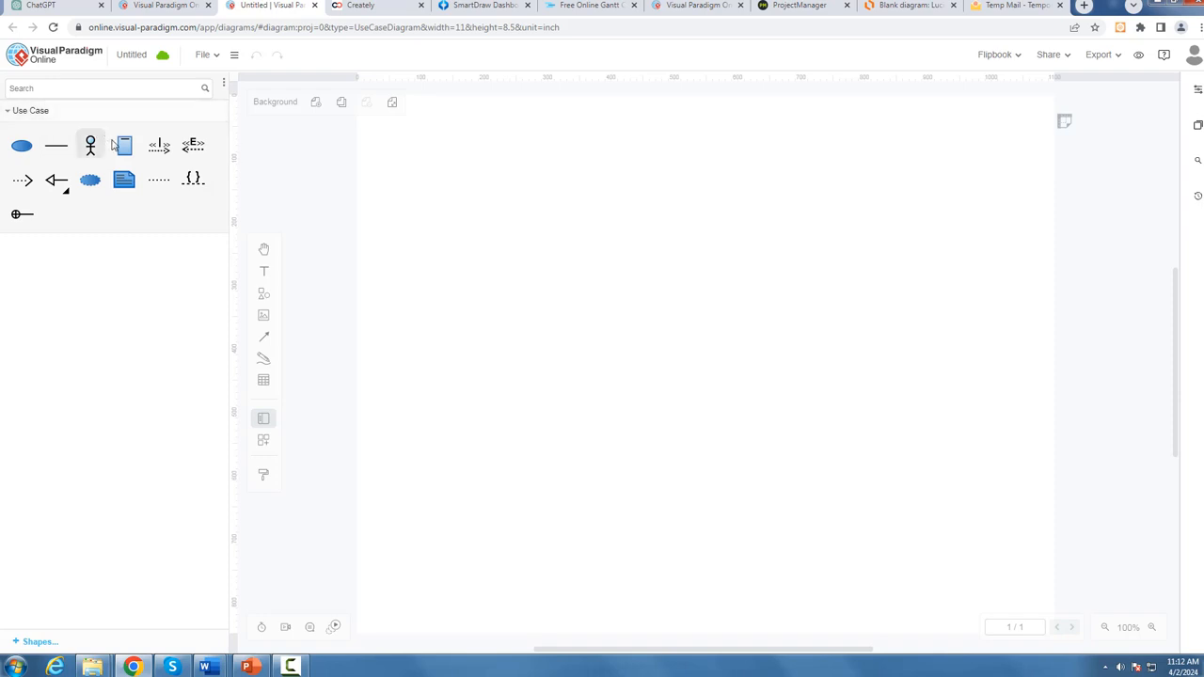
Step: Add a System boundary to the canvas, enlarge it, and move it to the upper middle of the page
click(127, 151)
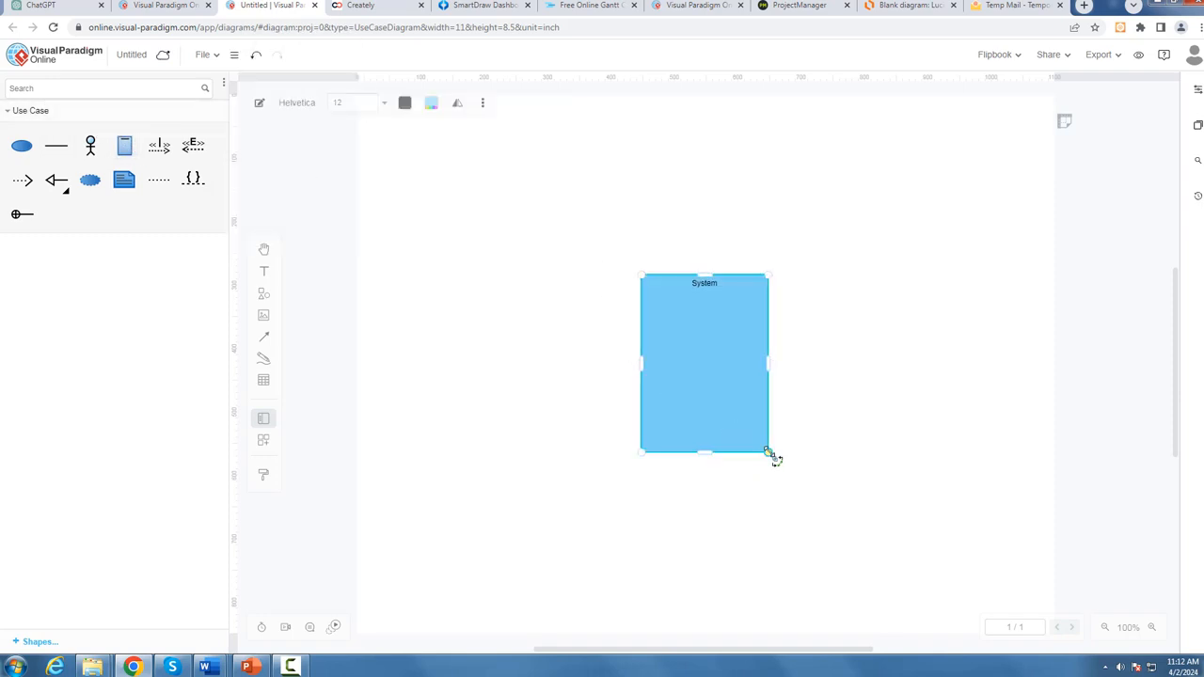
drag(773, 458, 879, 542)
drag(740, 373, 625, 201)
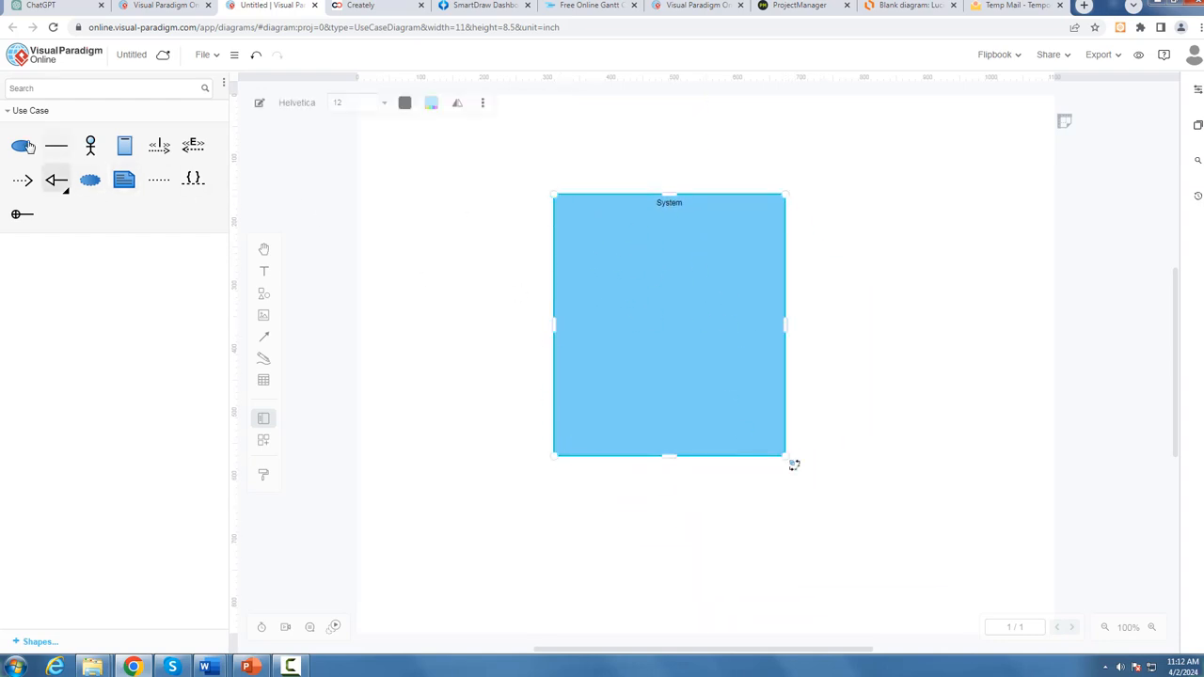
Step: Place two use case ovals one below the other in the upper-left part of the System boundary
mouse_move(22, 150)
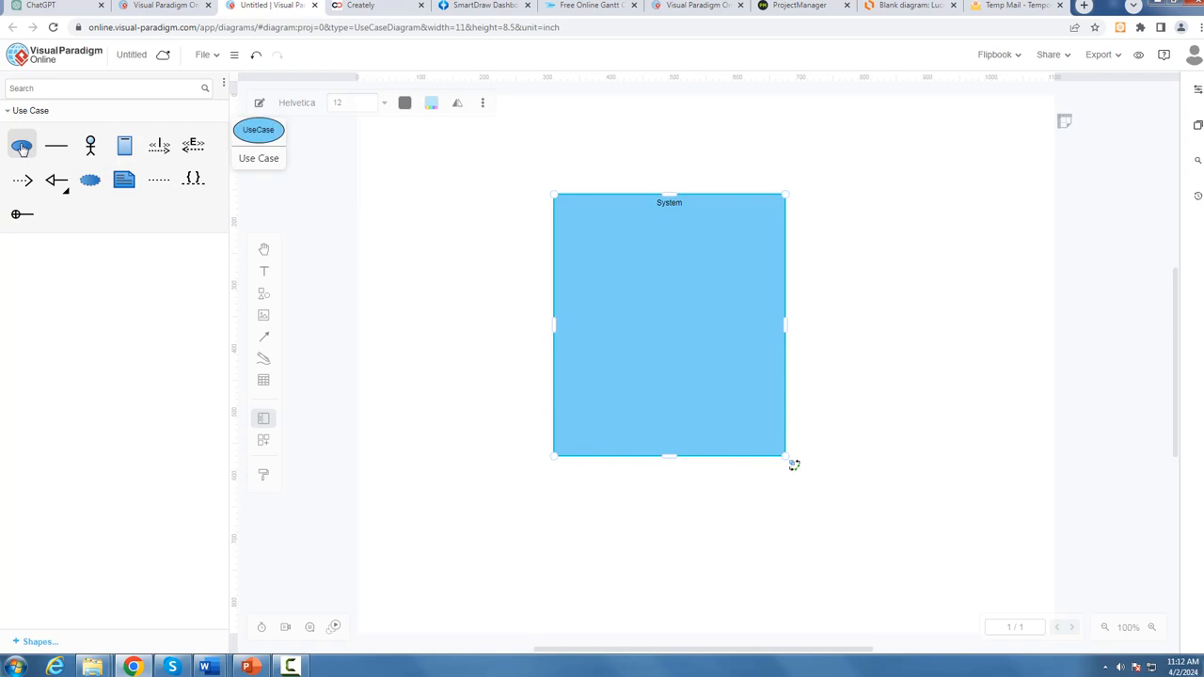
drag(23, 149, 591, 221)
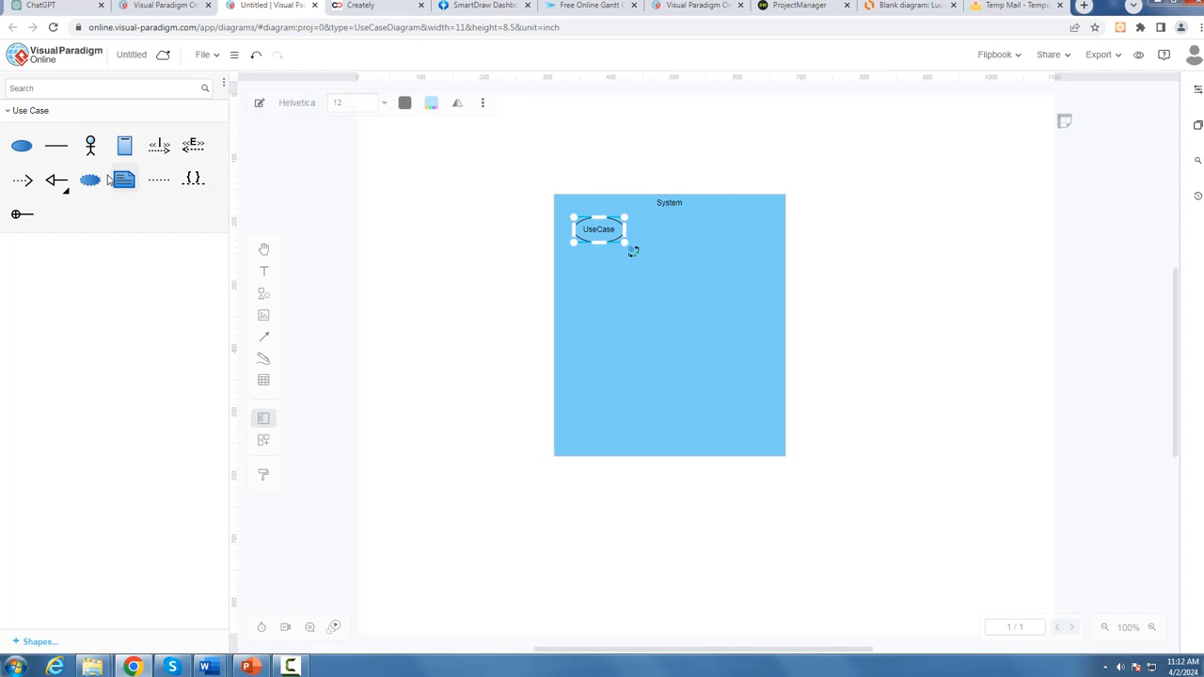
click(21, 149)
drag(704, 367, 581, 278)
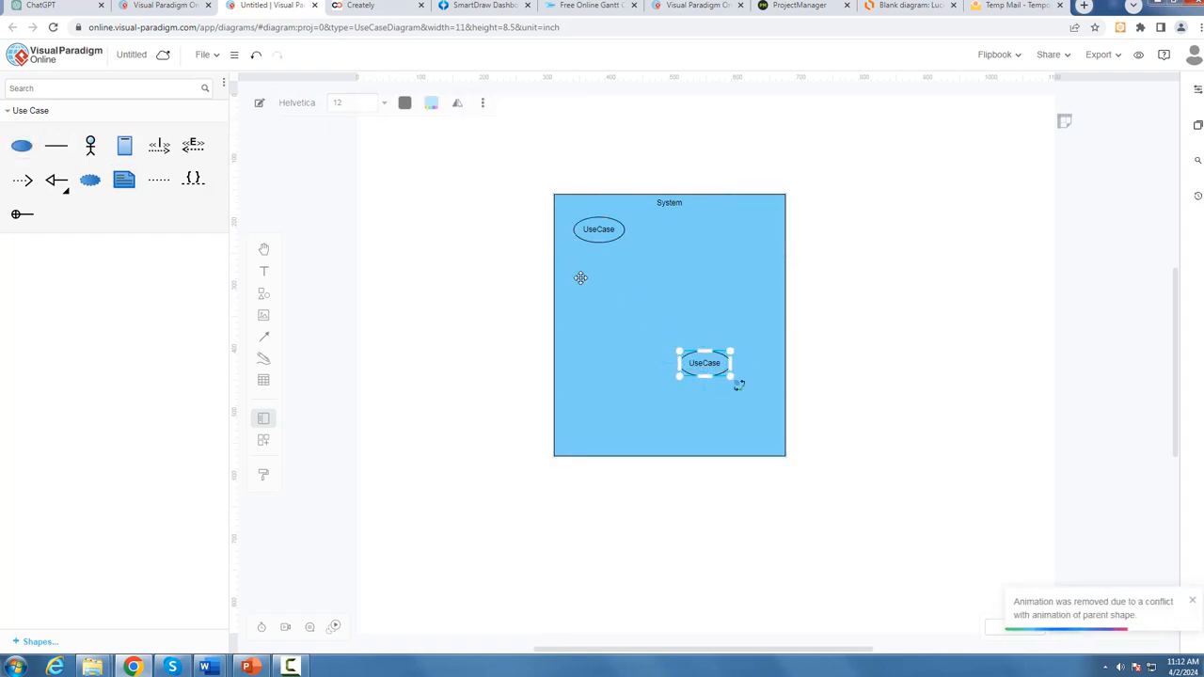
drag(697, 359, 630, 276)
Step: Label the lower use case "Login" and the upper one "Sign up"
double_click(611, 263)
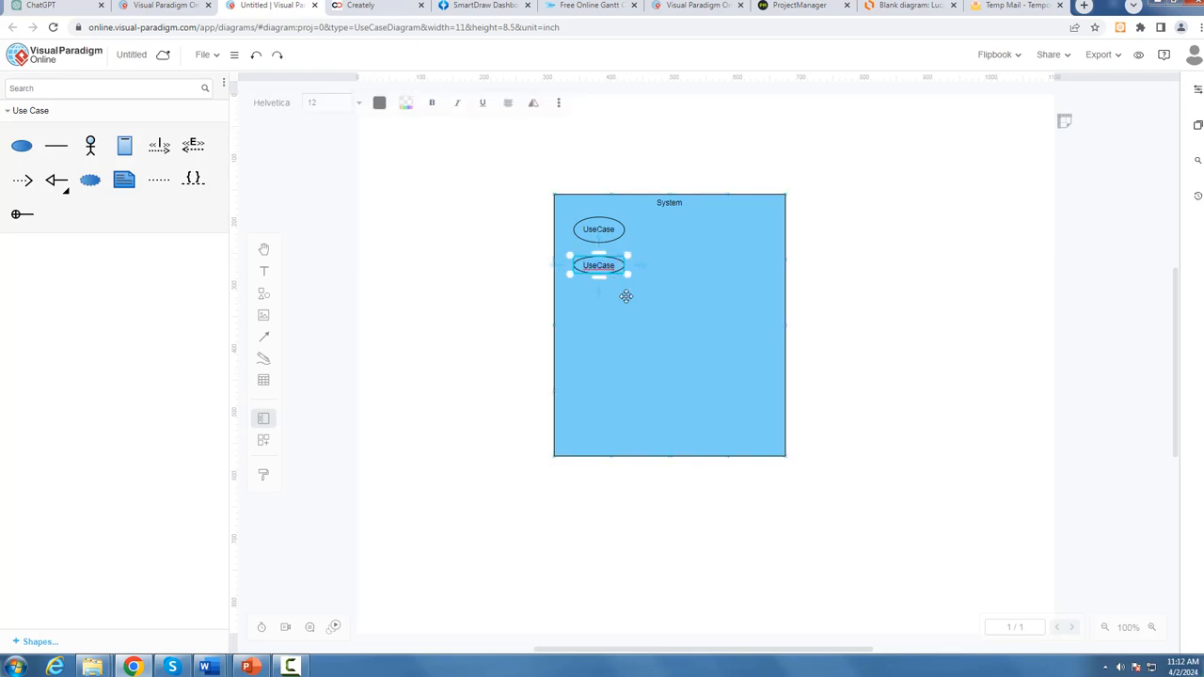
right_click(603, 269)
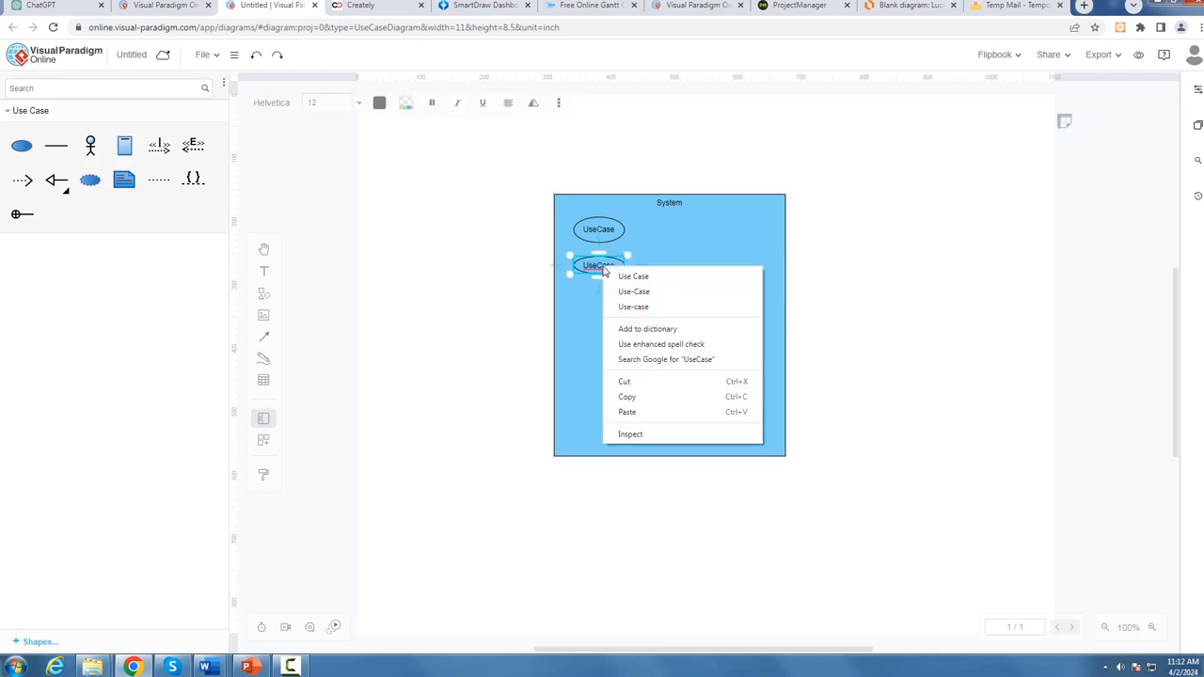
key(Escape)
key(BackSpace)
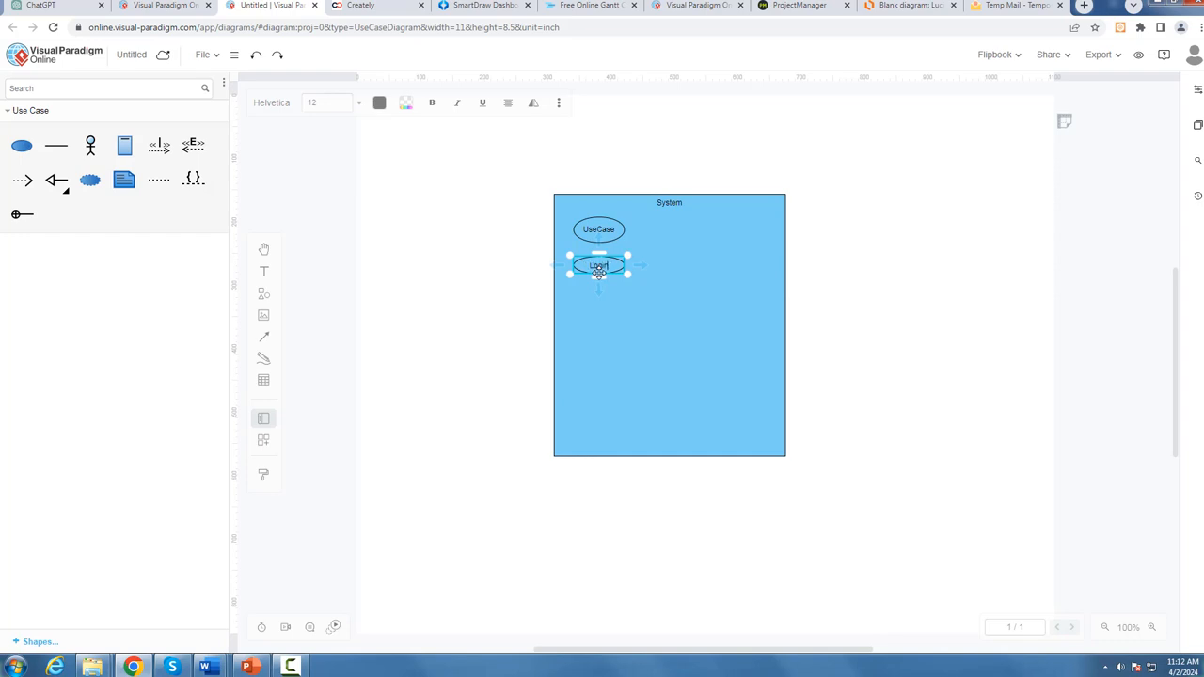
click(615, 234)
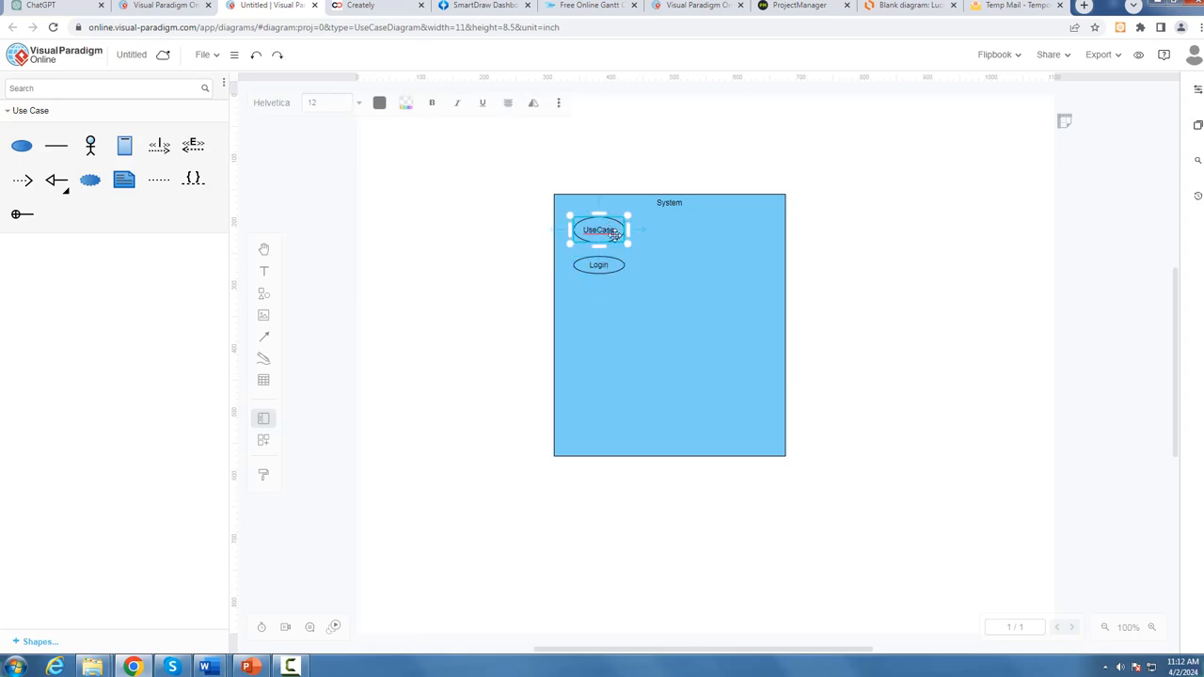
key(BackSpace)
click(710, 275)
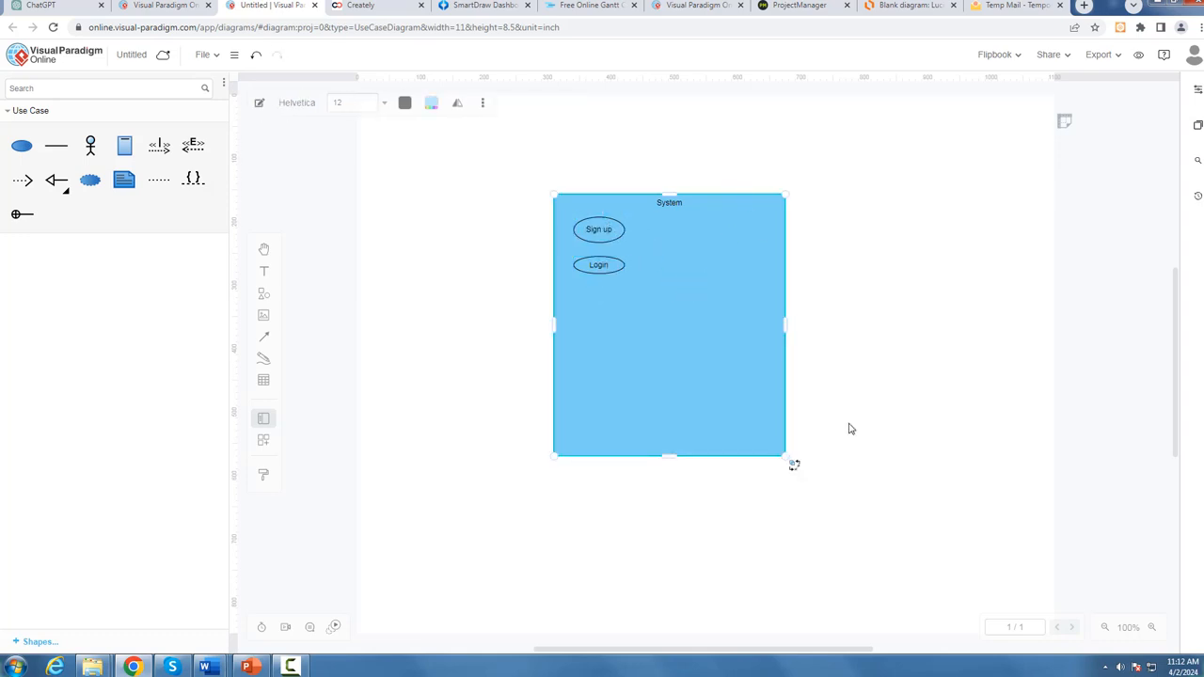
Step: Check the user use case list in the Word document, and return to the use case diagram
mouse_move(207, 667)
click(329, 602)
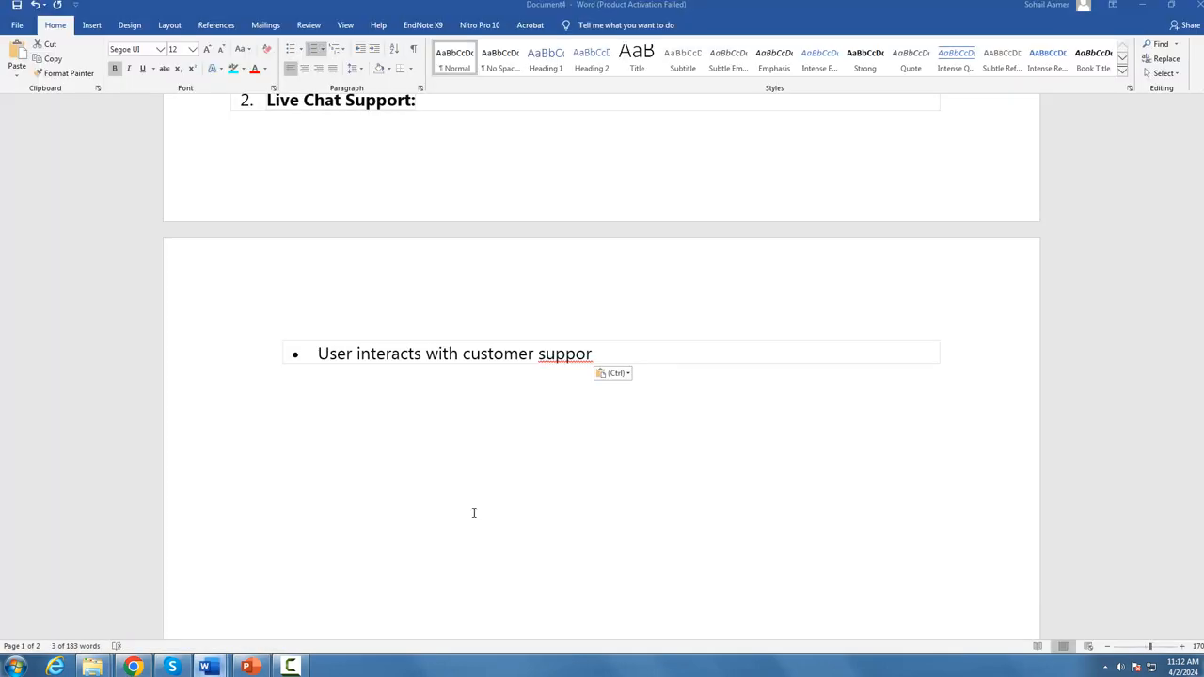
scroll(499, 455, up, 3)
scroll(499, 456, up, 3)
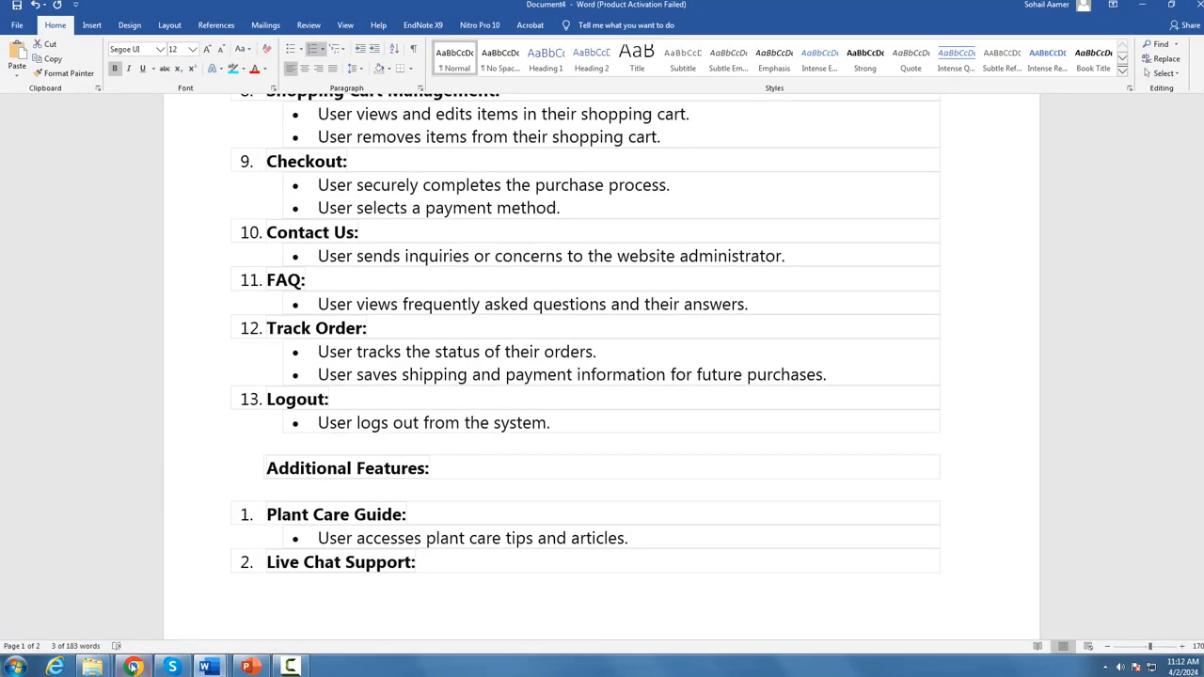
click(133, 667)
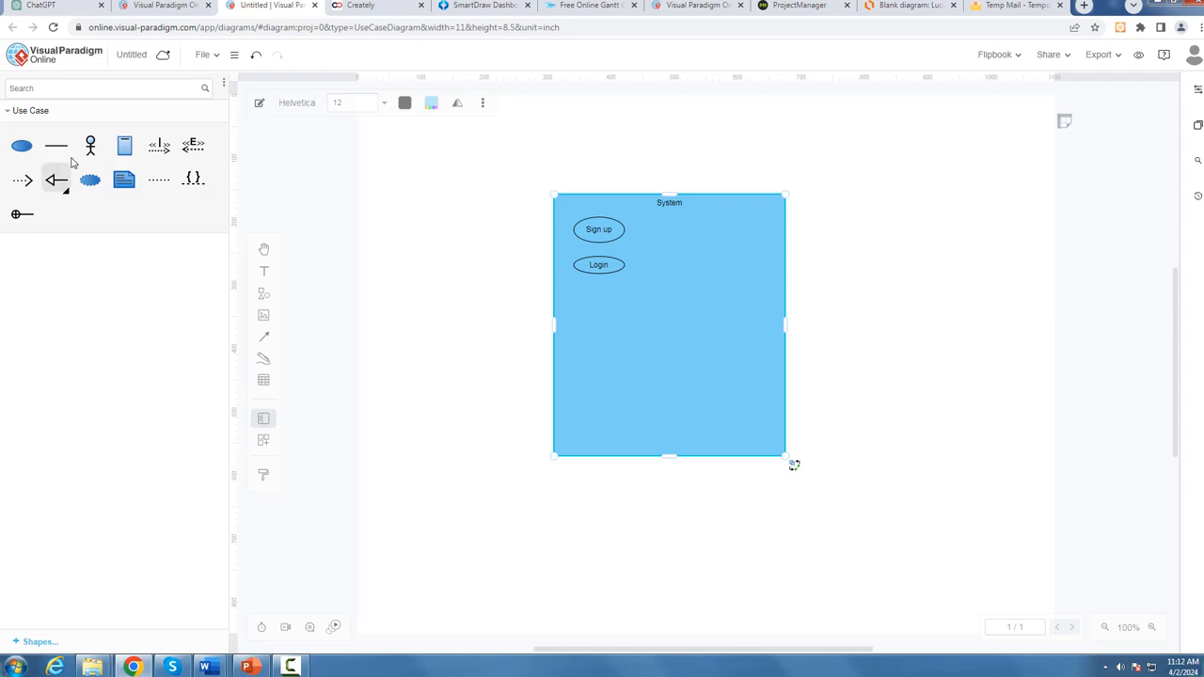
Step: Add two actors to the use case diagram, placing one on each side outside the System boundary
click(87, 156)
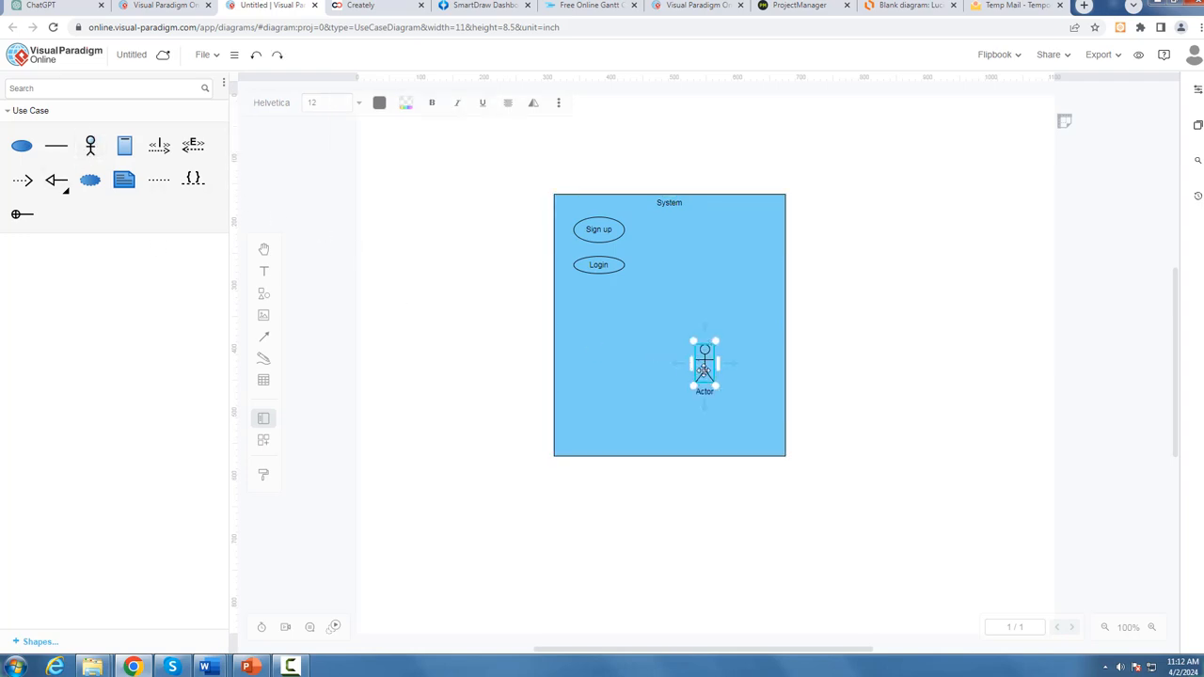
drag(701, 363, 449, 285)
click(90, 145)
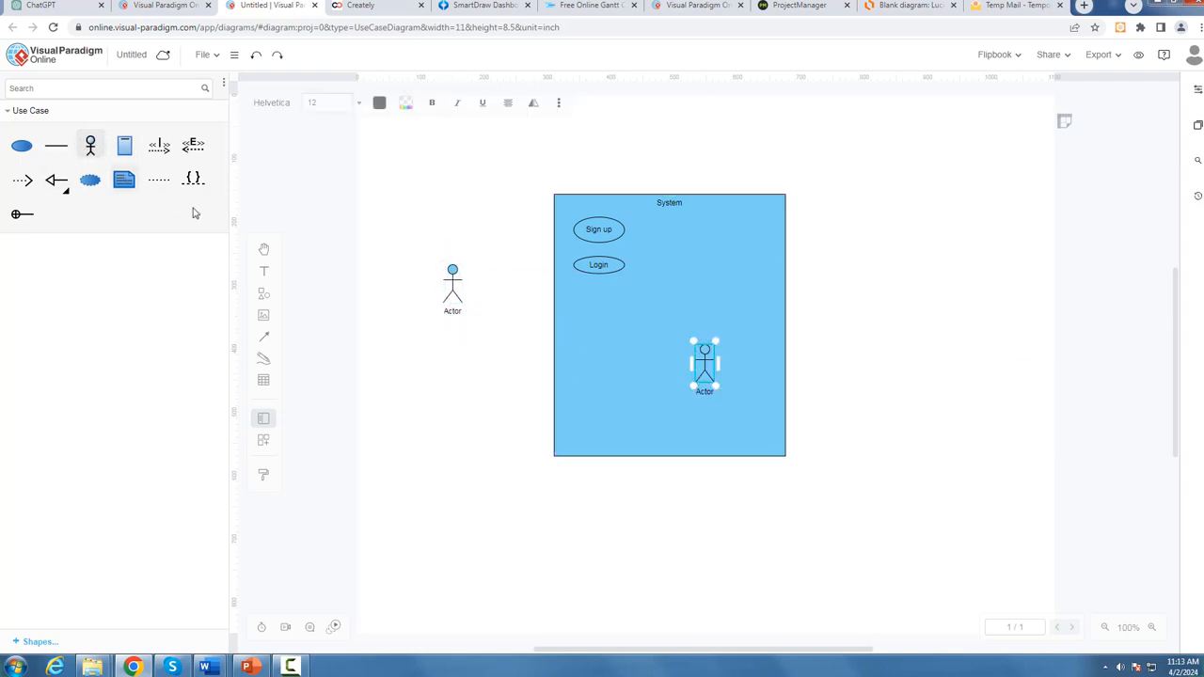
drag(705, 375, 929, 360)
Step: Label the left actor "USer" and the right one "Admin", and enlarge the Admin actor
double_click(452, 313)
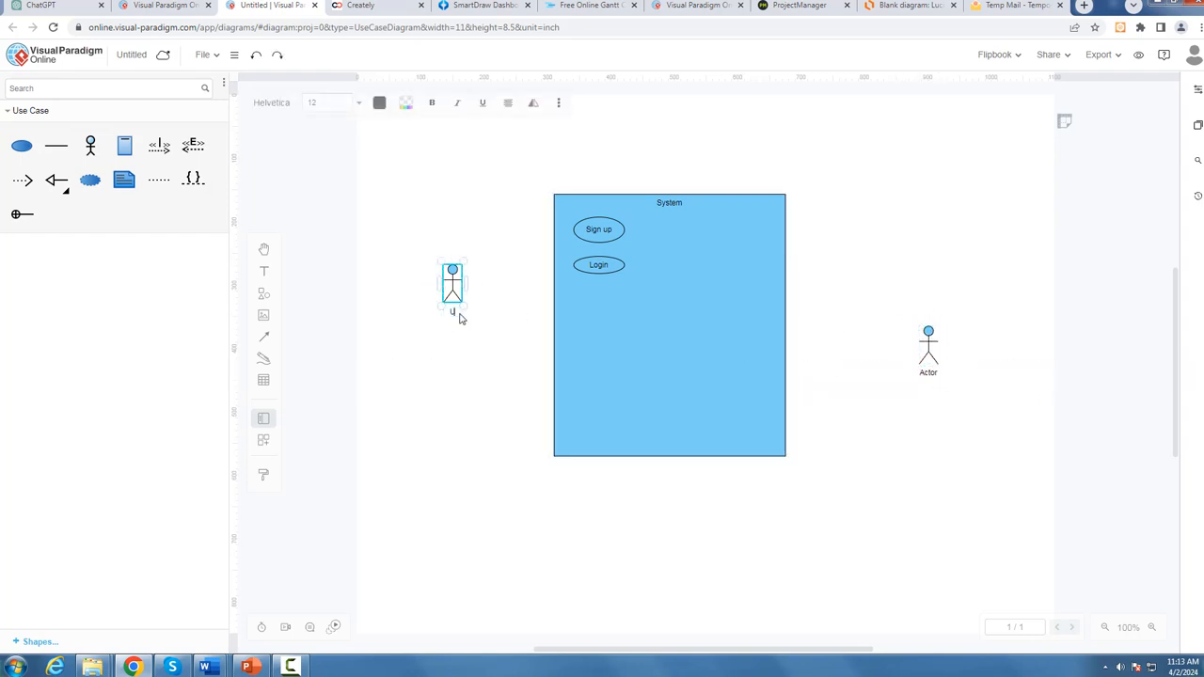
click(931, 364)
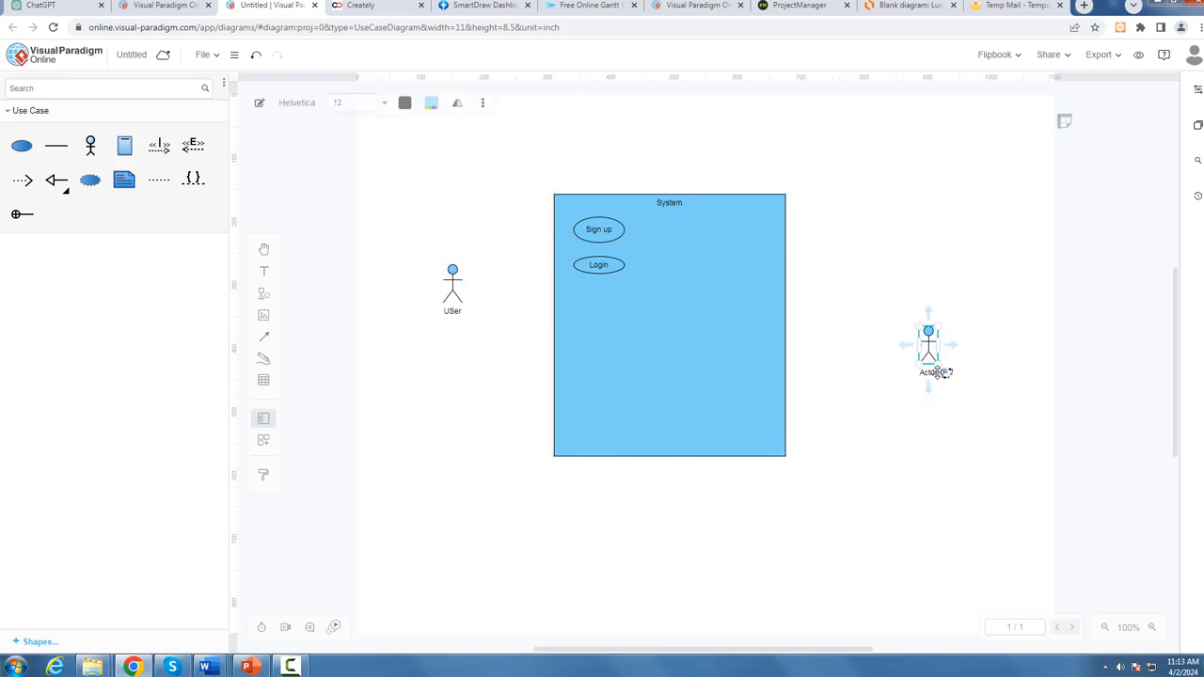
double_click(929, 372)
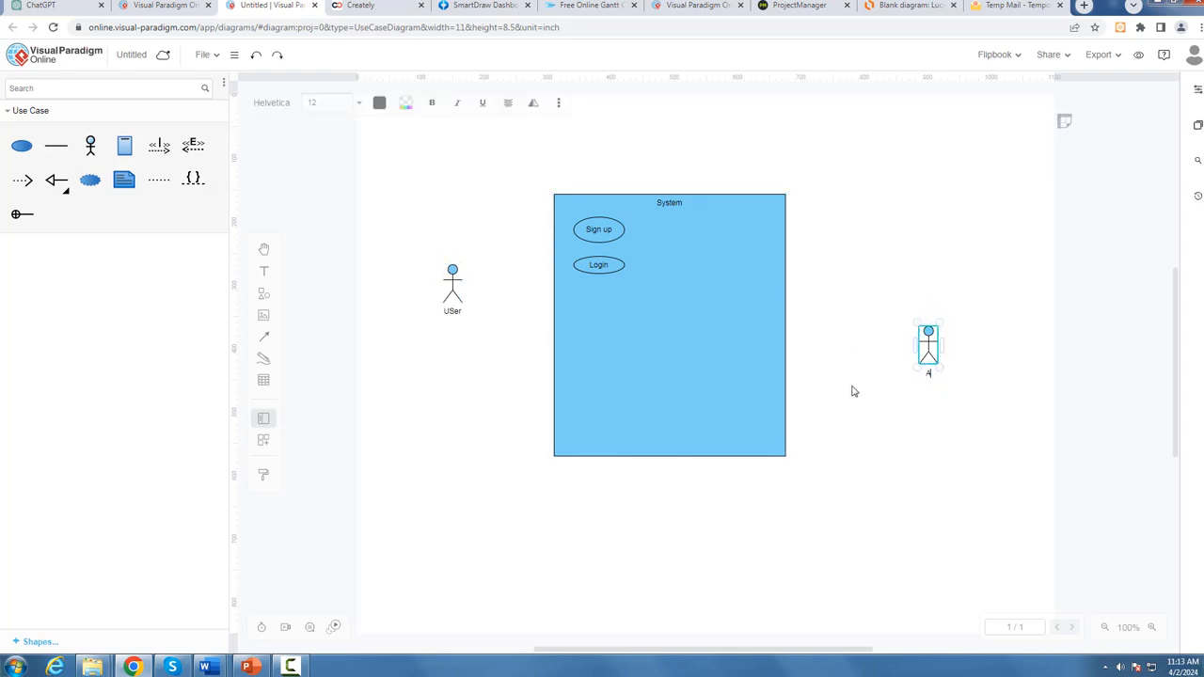
text(Admin)
key(Escape)
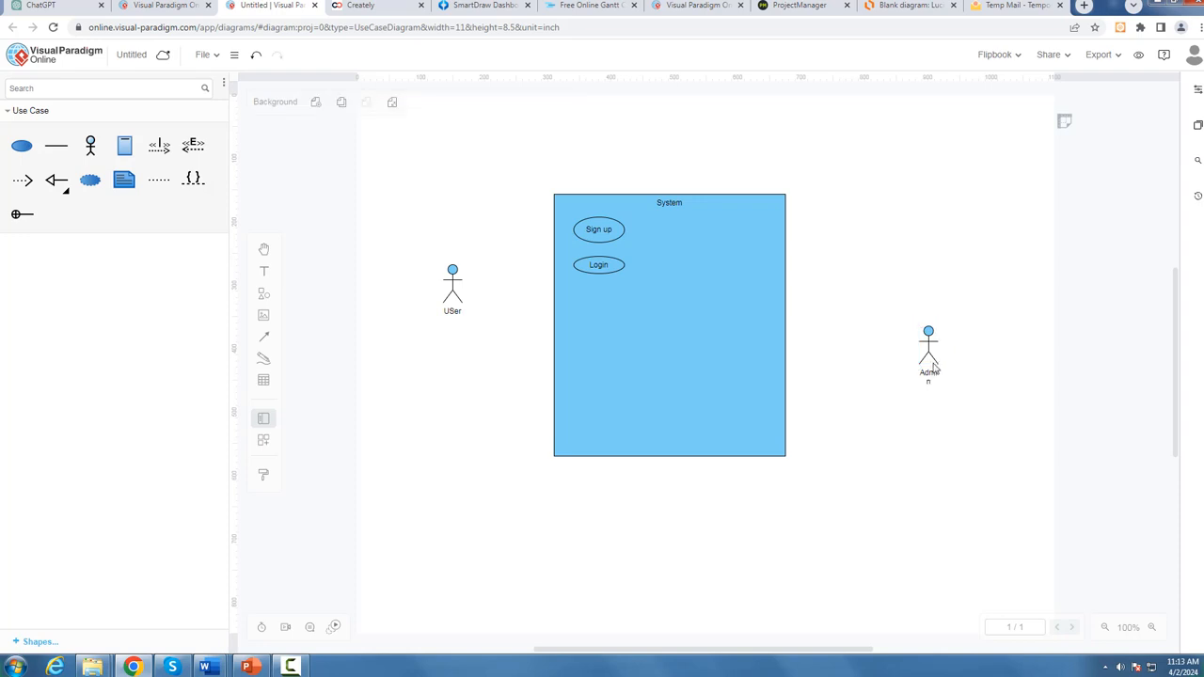
drag(939, 364, 974, 383)
click(921, 449)
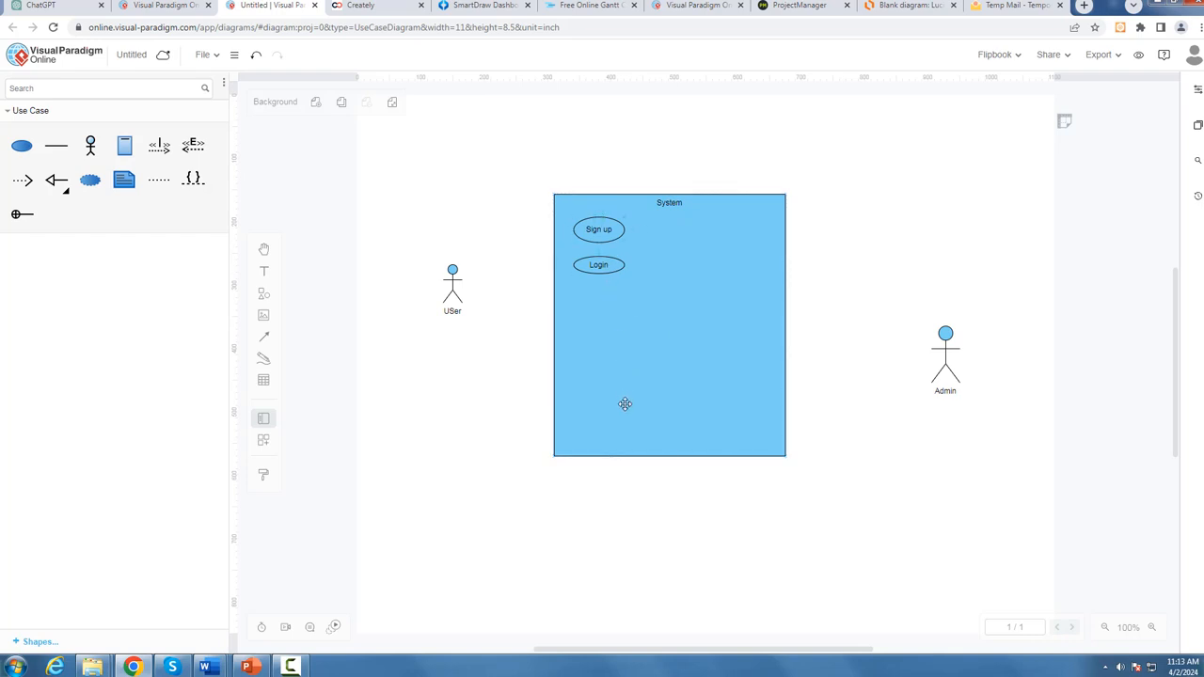
Step: Draw association lines from the USer actor to the Login and Sign up use cases
click(56, 145)
drag(453, 285, 572, 270)
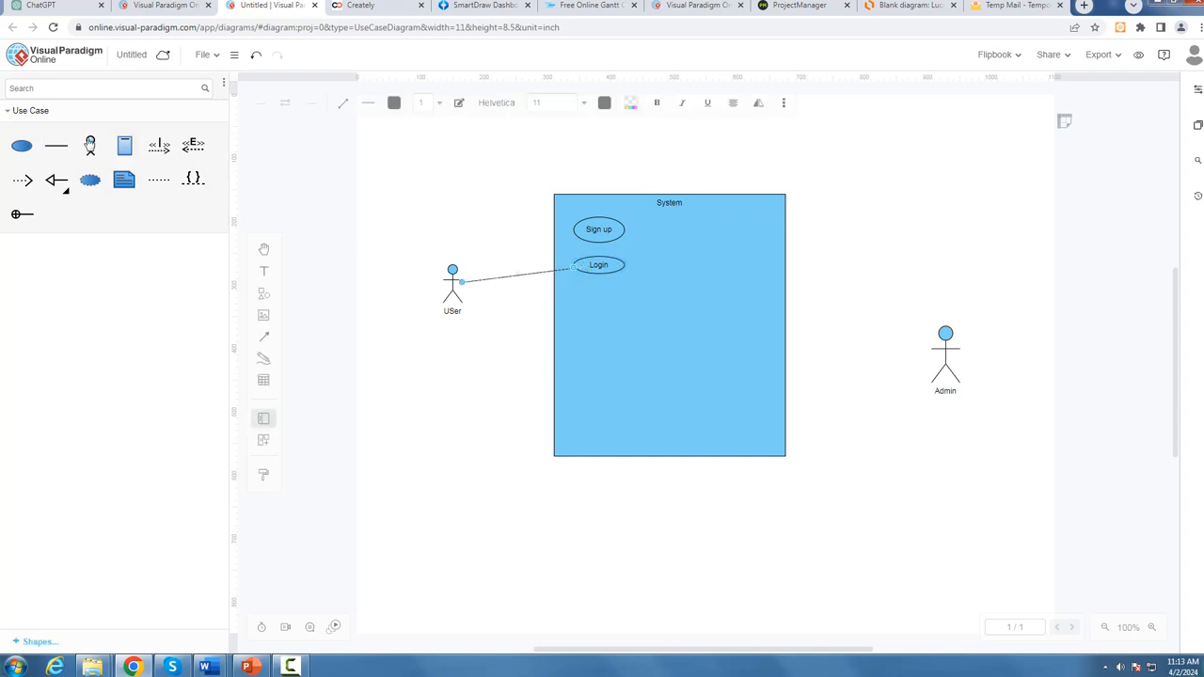
drag(452, 273, 582, 242)
drag(462, 282, 455, 286)
click(470, 334)
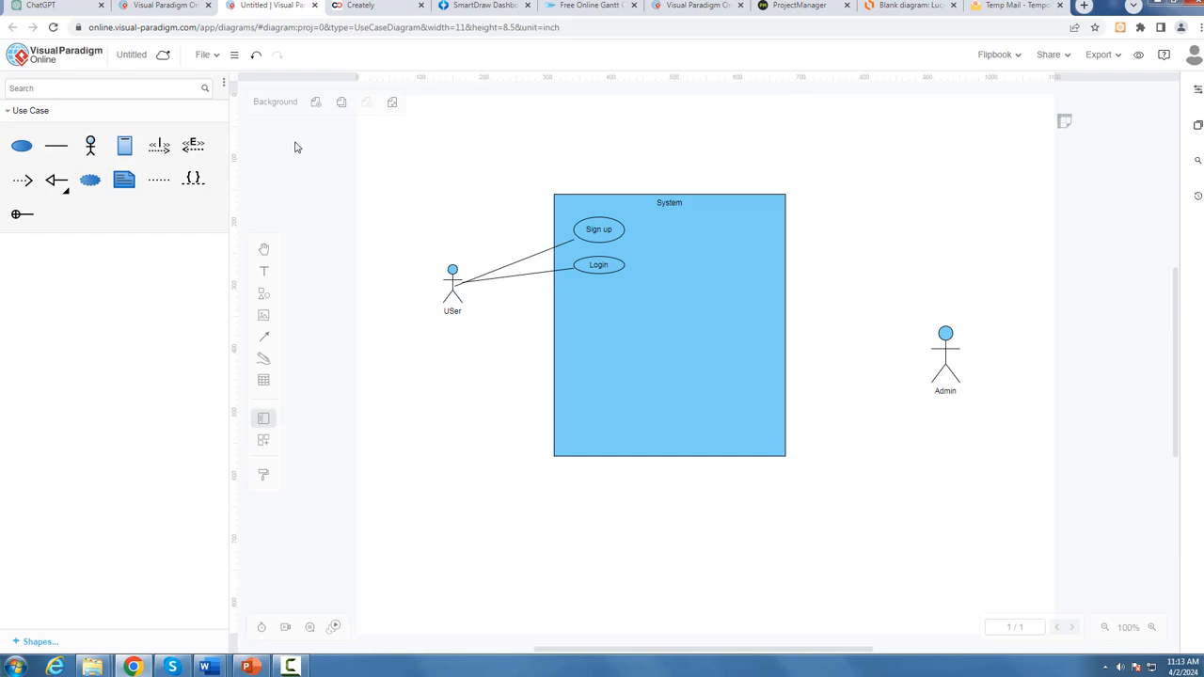
Step: Switch to Creately, search its templates for "use case", and browse the matching diagram templates
click(370, 9)
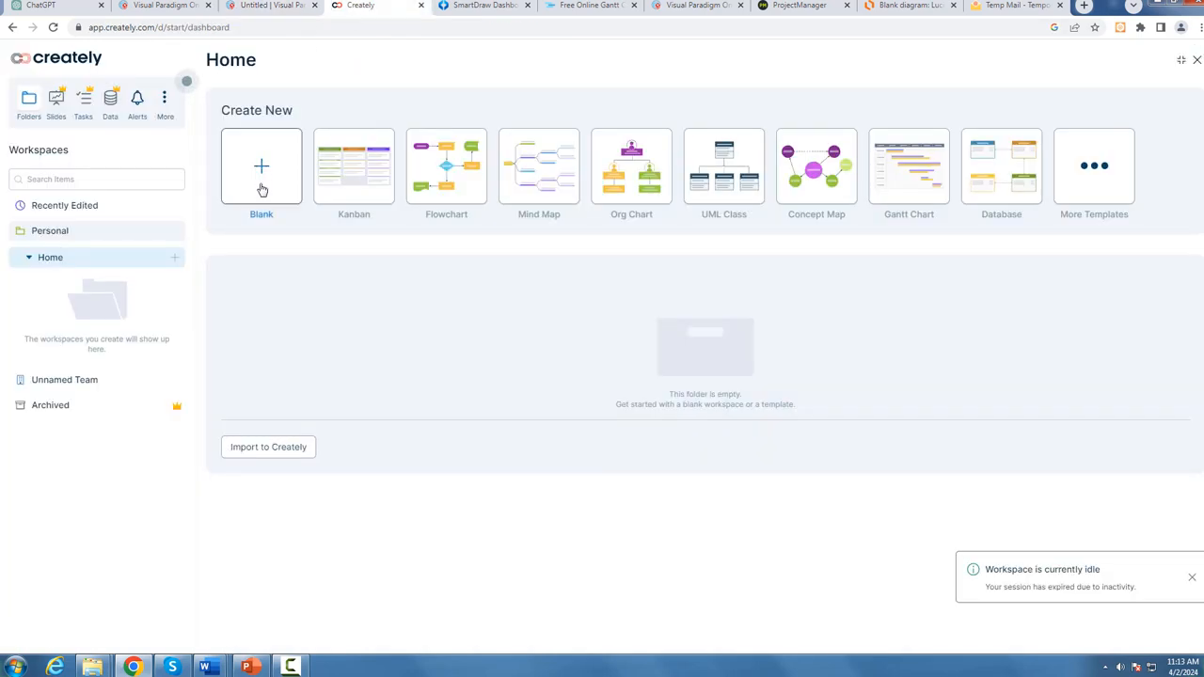
click(1092, 218)
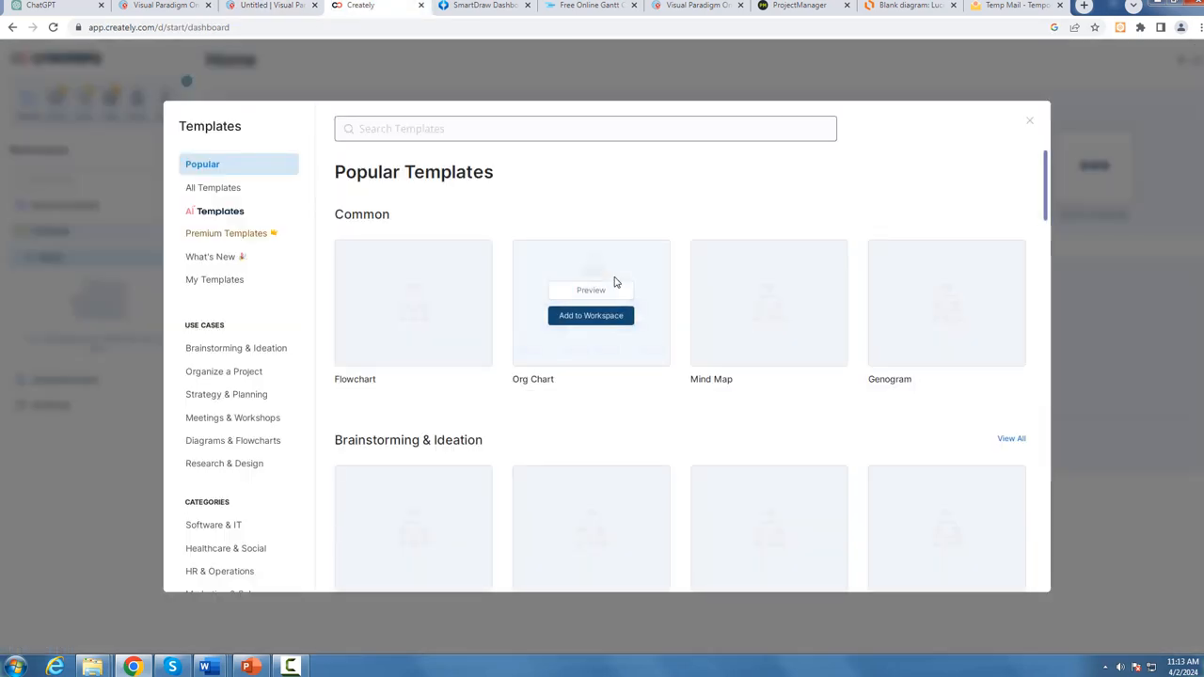
click(401, 132)
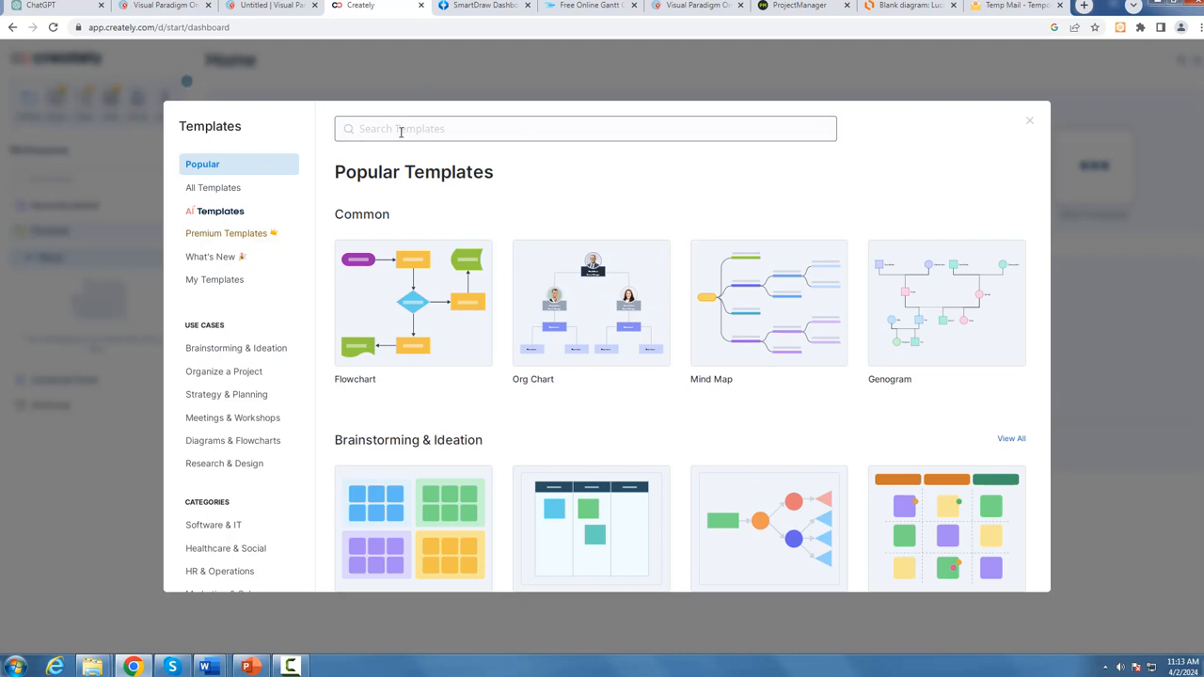
text(use case)
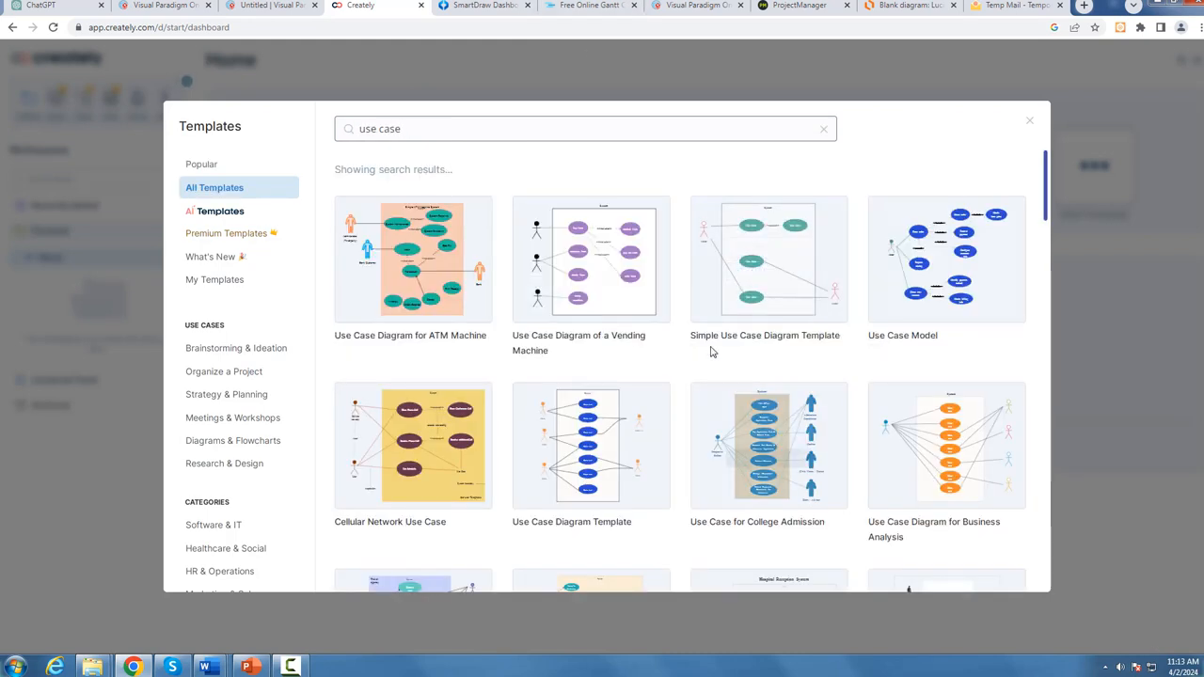
scroll(837, 342, down, 2)
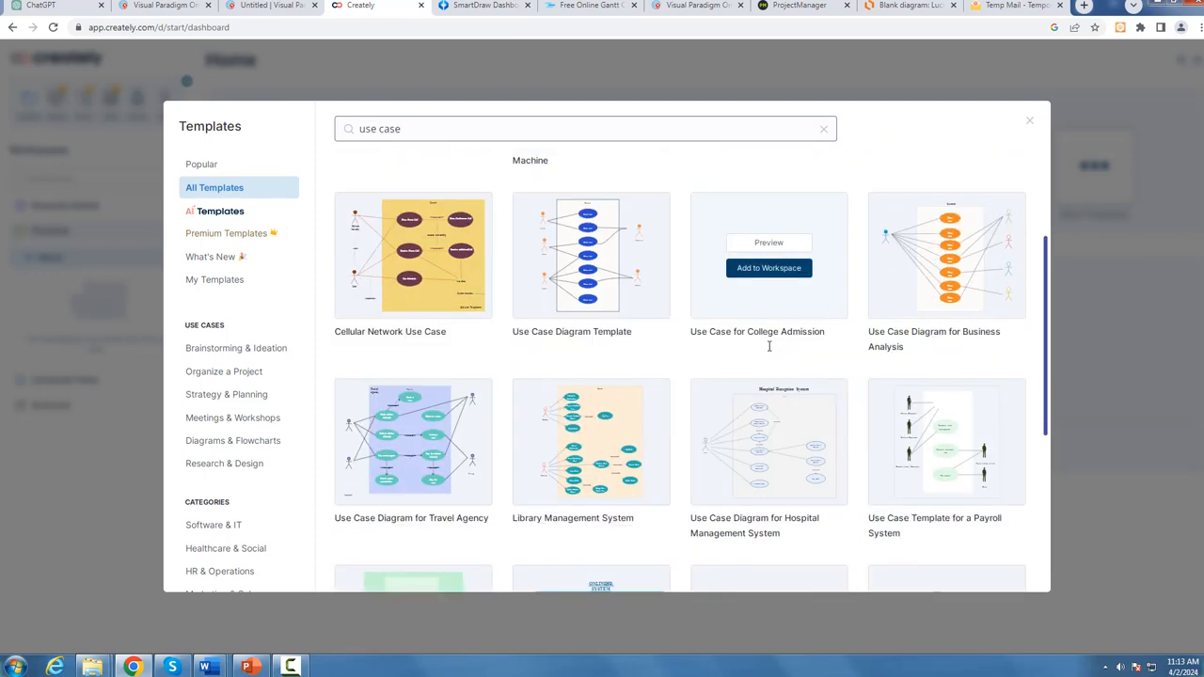
scroll(630, 367, down, 2)
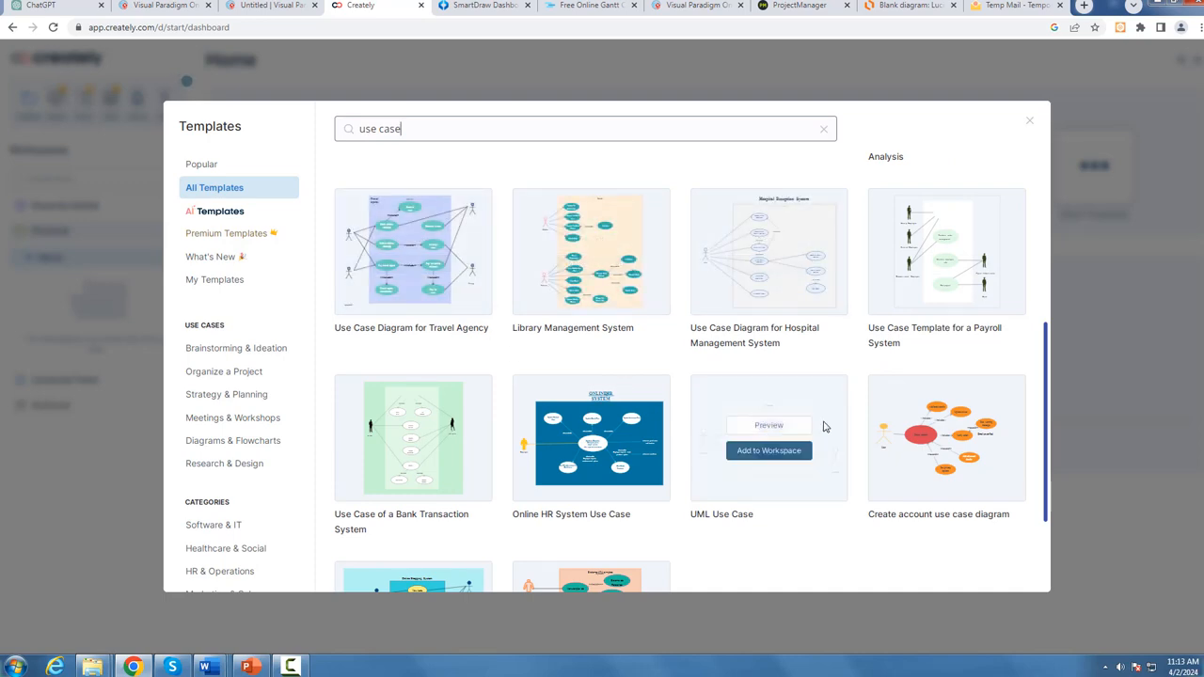
scroll(815, 458, down, 3)
scroll(694, 424, up, 2)
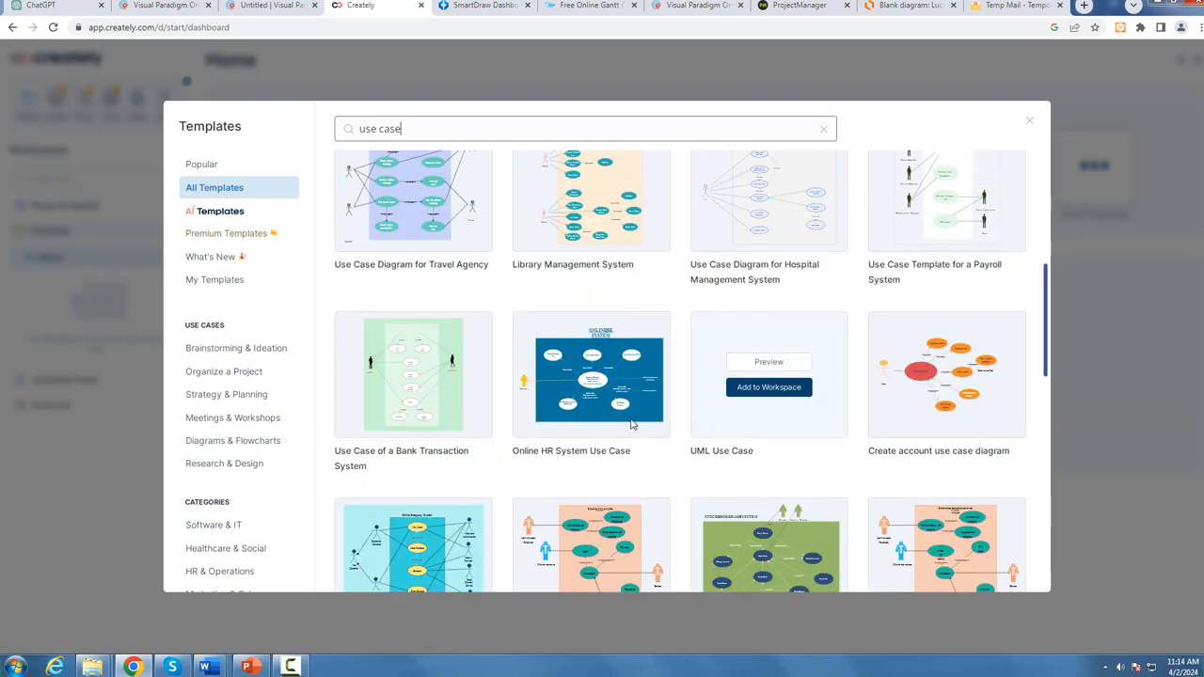
scroll(417, 451, down, 2)
scroll(414, 282, up, 1)
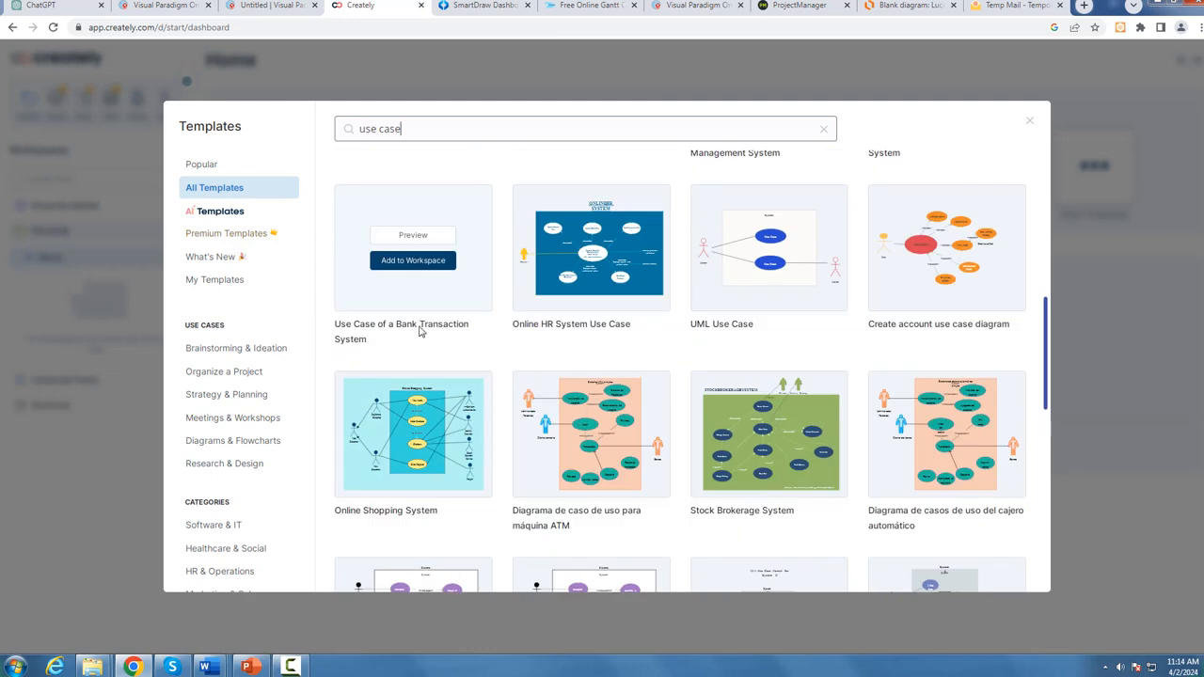
Step: Switch to SmartDraw and open the UML Use Case Diagram example with the blue system box
click(488, 5)
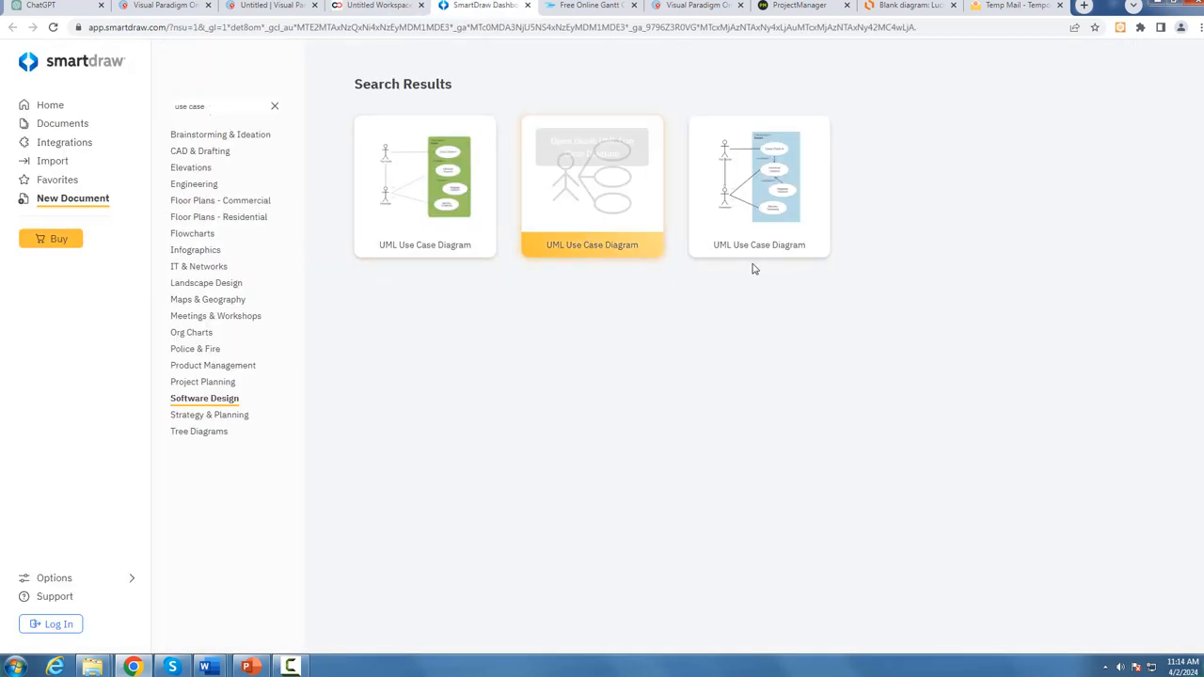
click(774, 223)
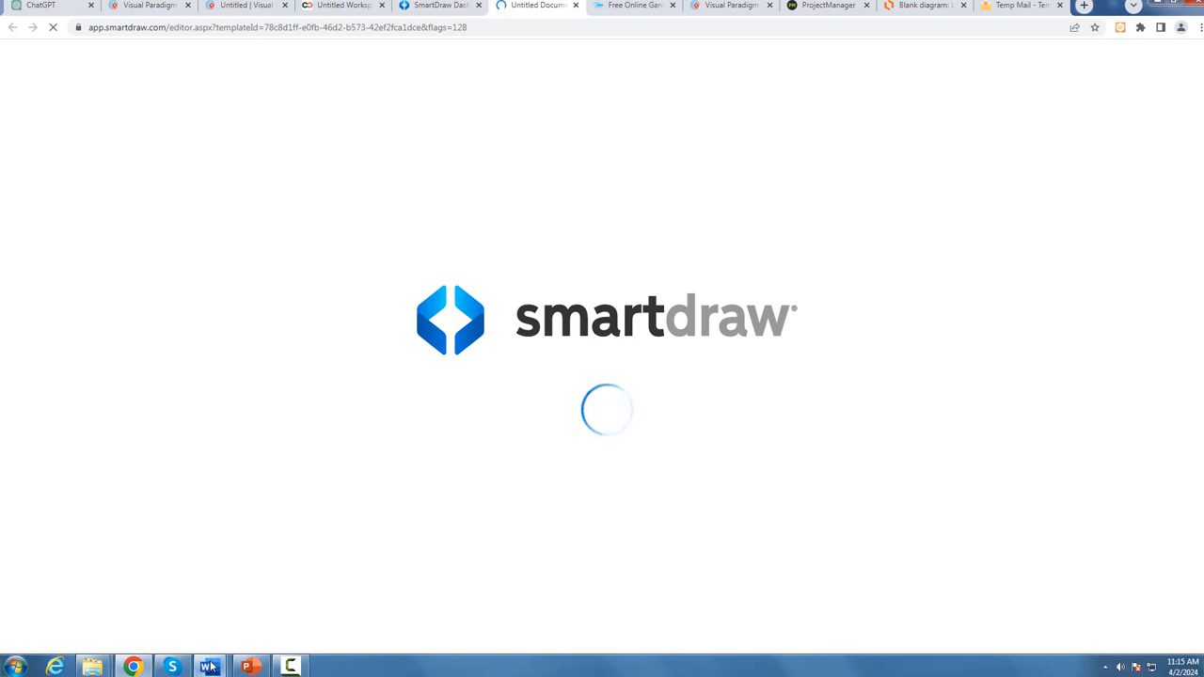
Step: Switch to the Sample SRS document in Word and examine the Admin and User use cases in its Use Case Diagram section
mouse_move(208, 666)
click(43, 608)
scroll(709, 402, down, 3)
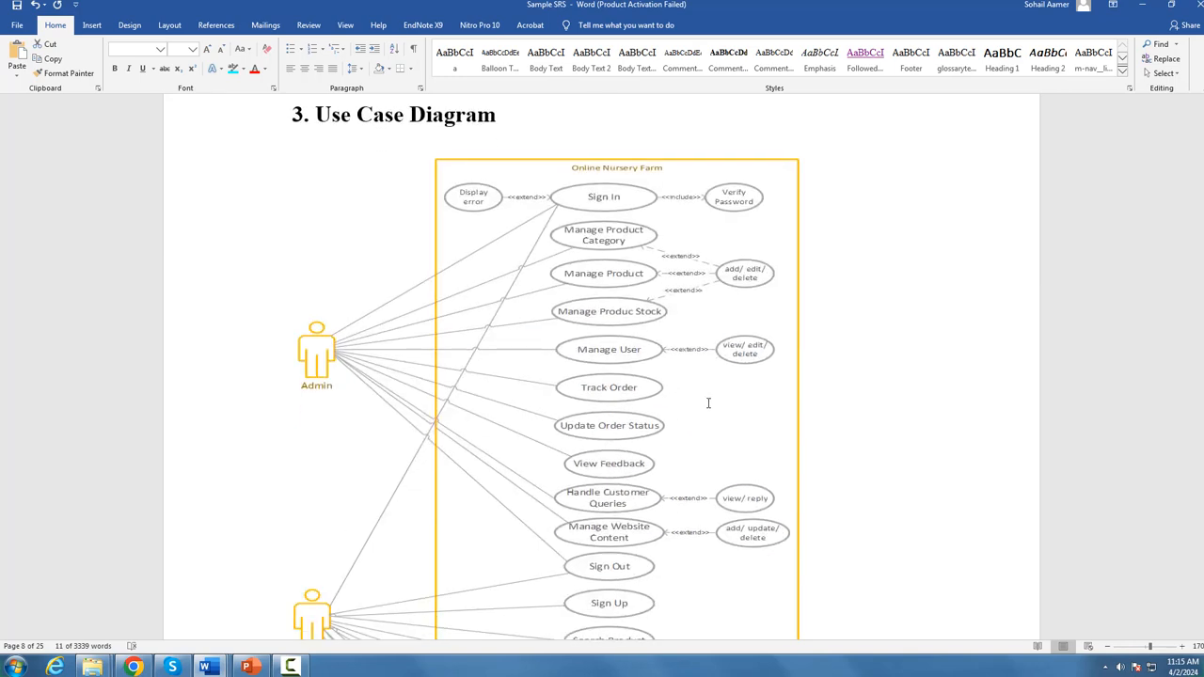
scroll(717, 402, up, 4)
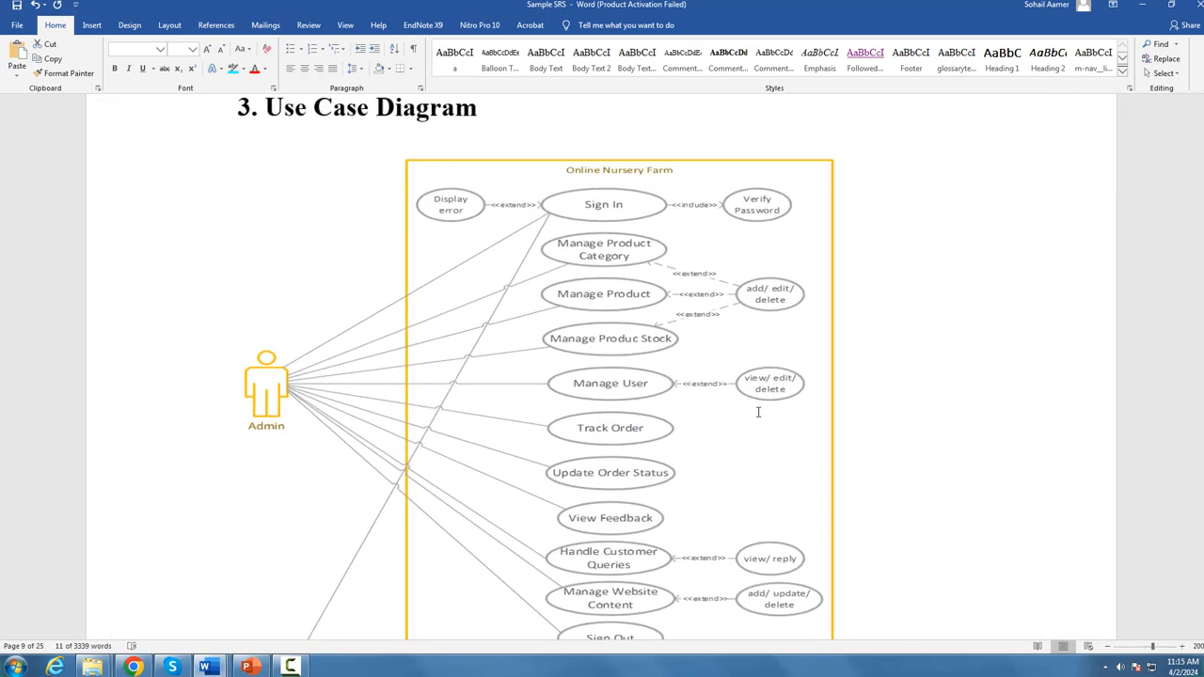
scroll(515, 395, down, 3)
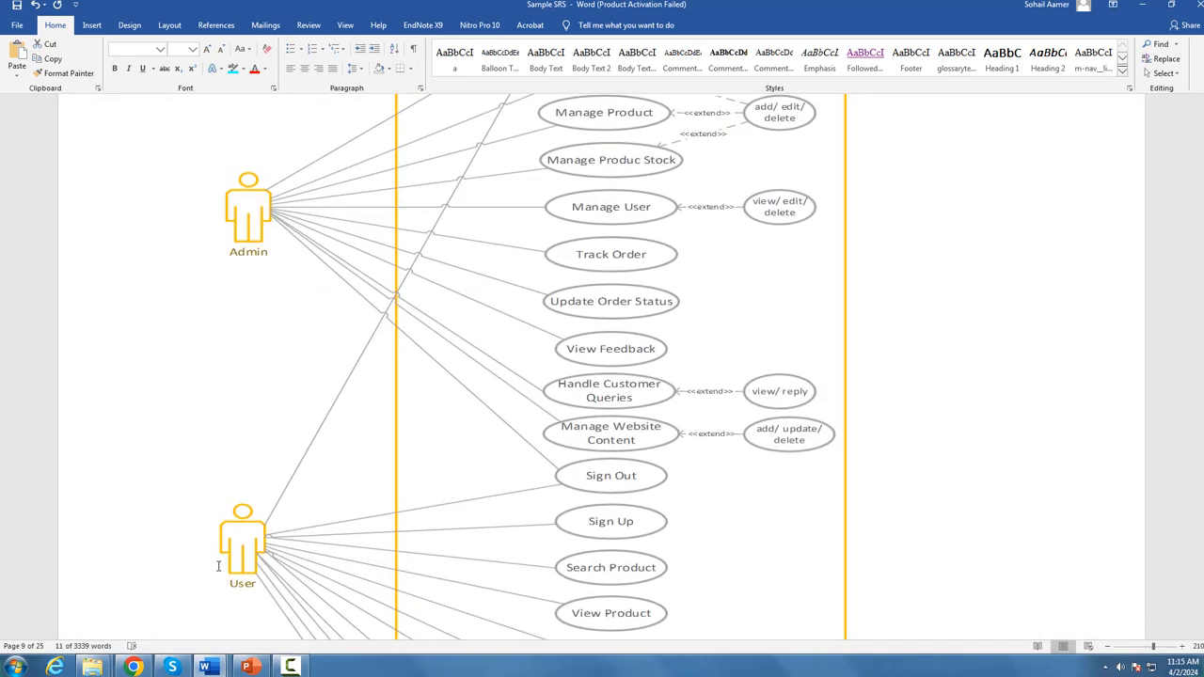
scroll(283, 489, up, 3)
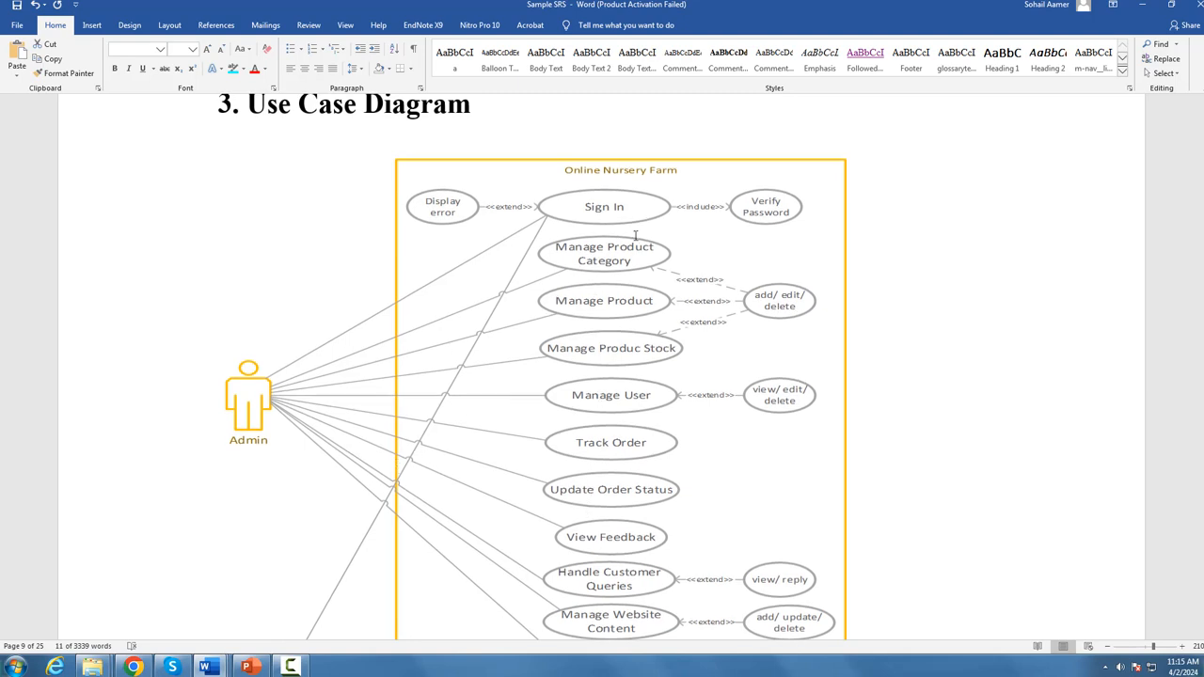
scroll(559, 302, down, 3)
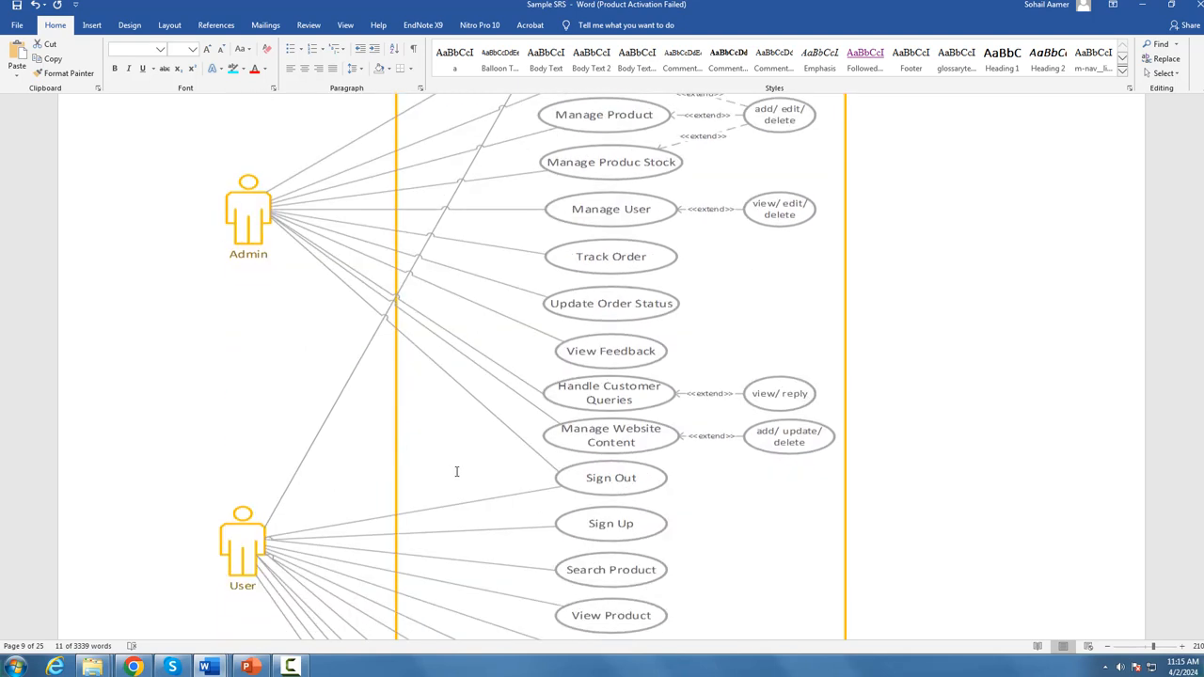
scroll(561, 423, down, 2)
scroll(584, 376, down, 2)
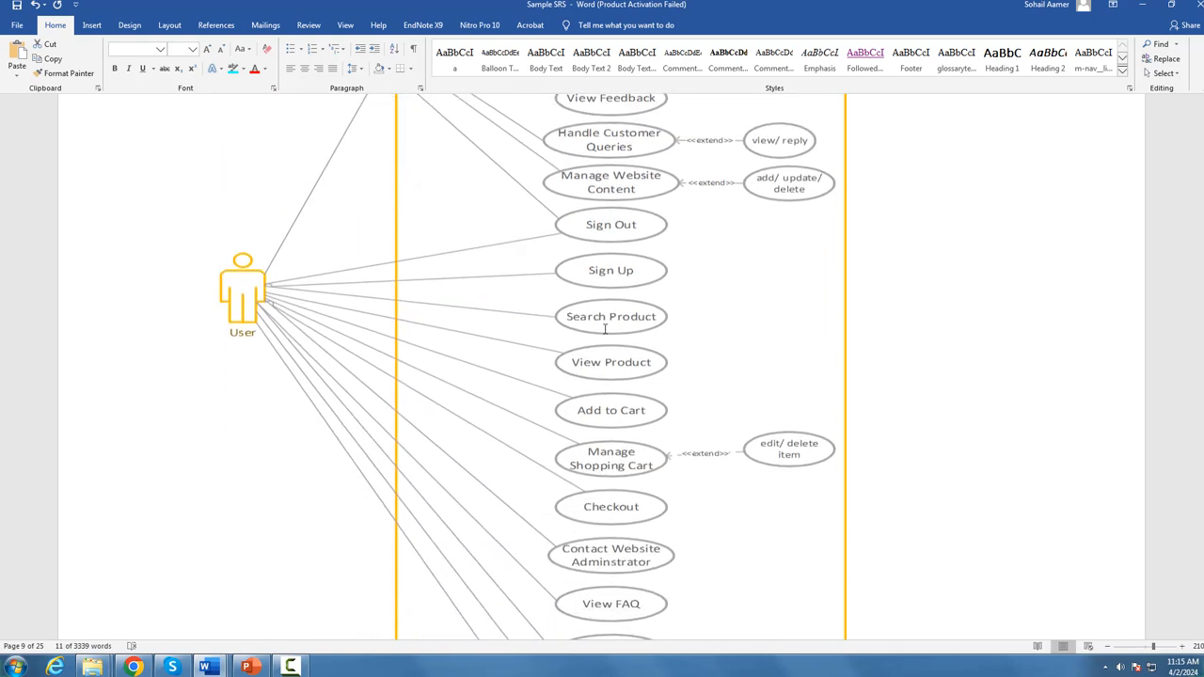
scroll(559, 551, down, 3)
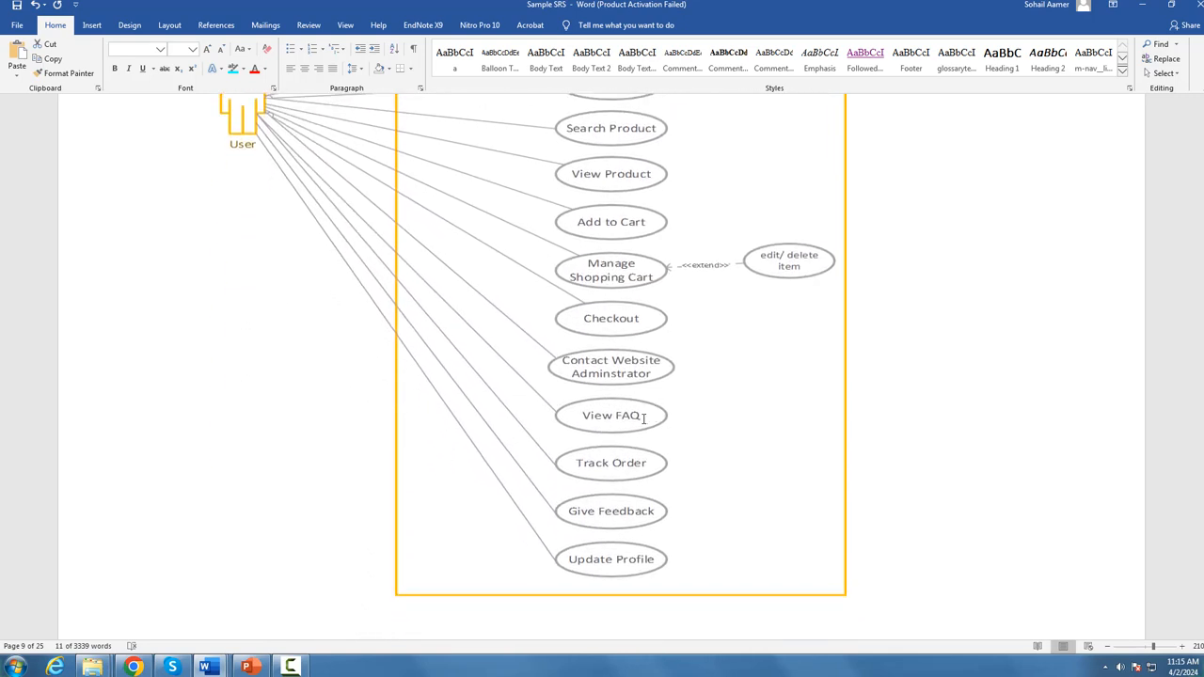
scroll(591, 433, up, 1)
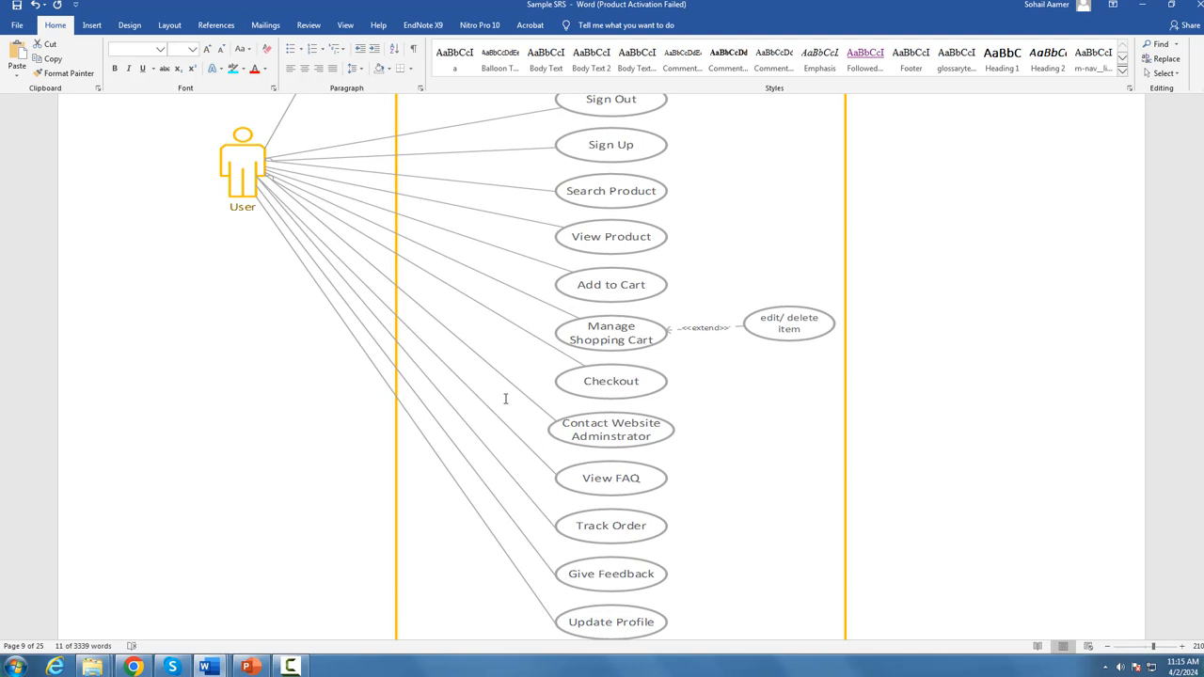
scroll(635, 442, up, 3)
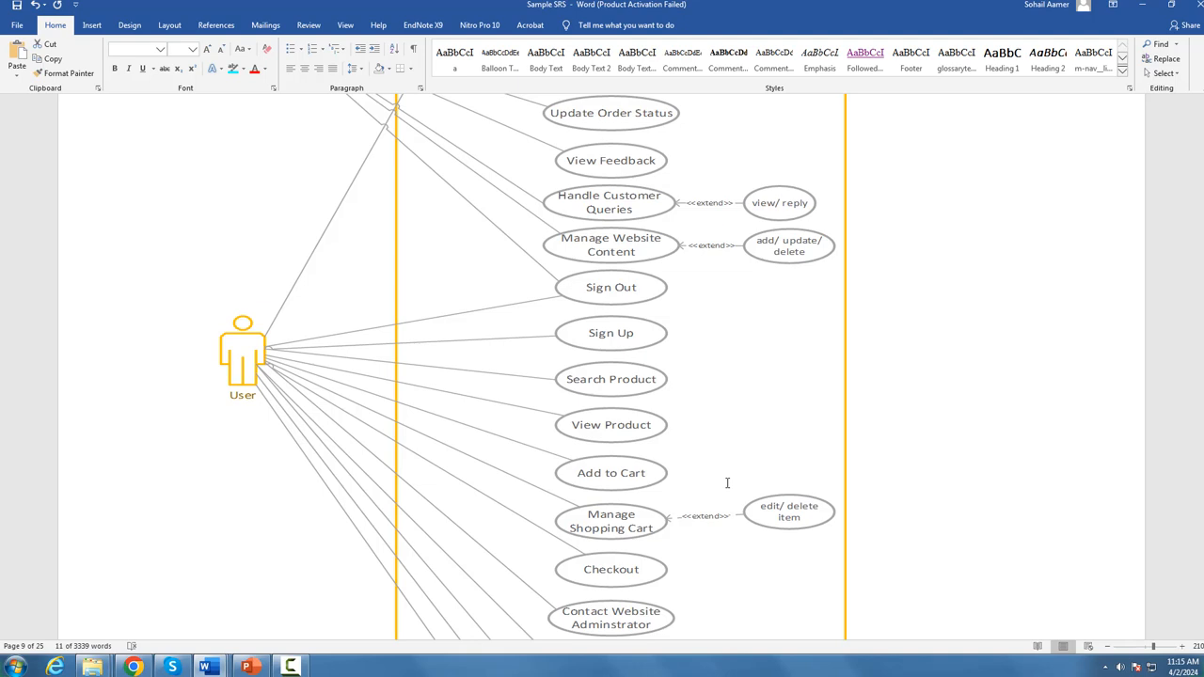
scroll(772, 404, down, 5)
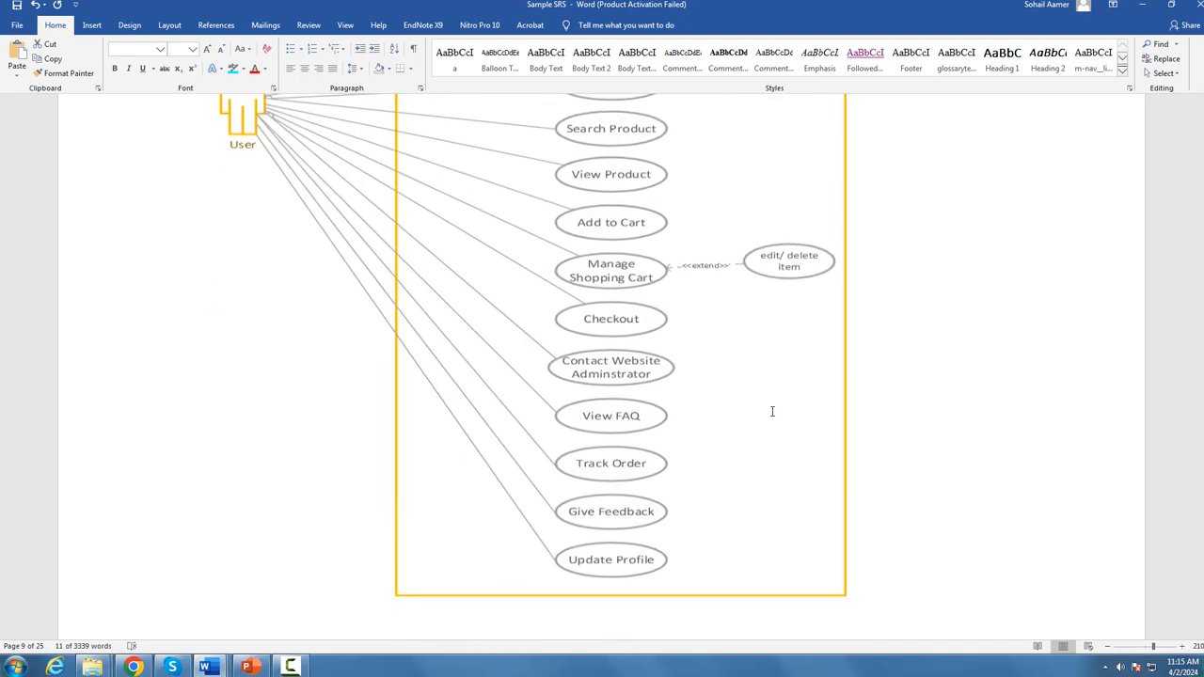
scroll(696, 465, down, 4)
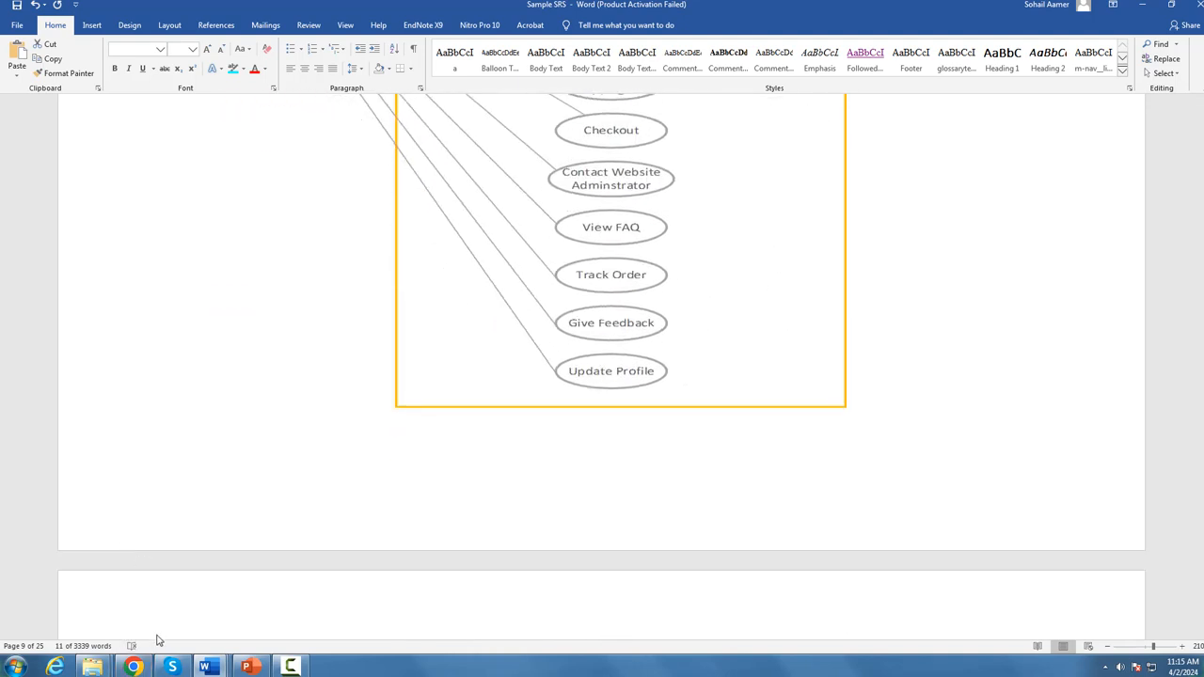
Step: Look over the SmartDraw example and the Creately workspace in the browser, and return to the Visual Paradigm Online use case diagram
click(133, 668)
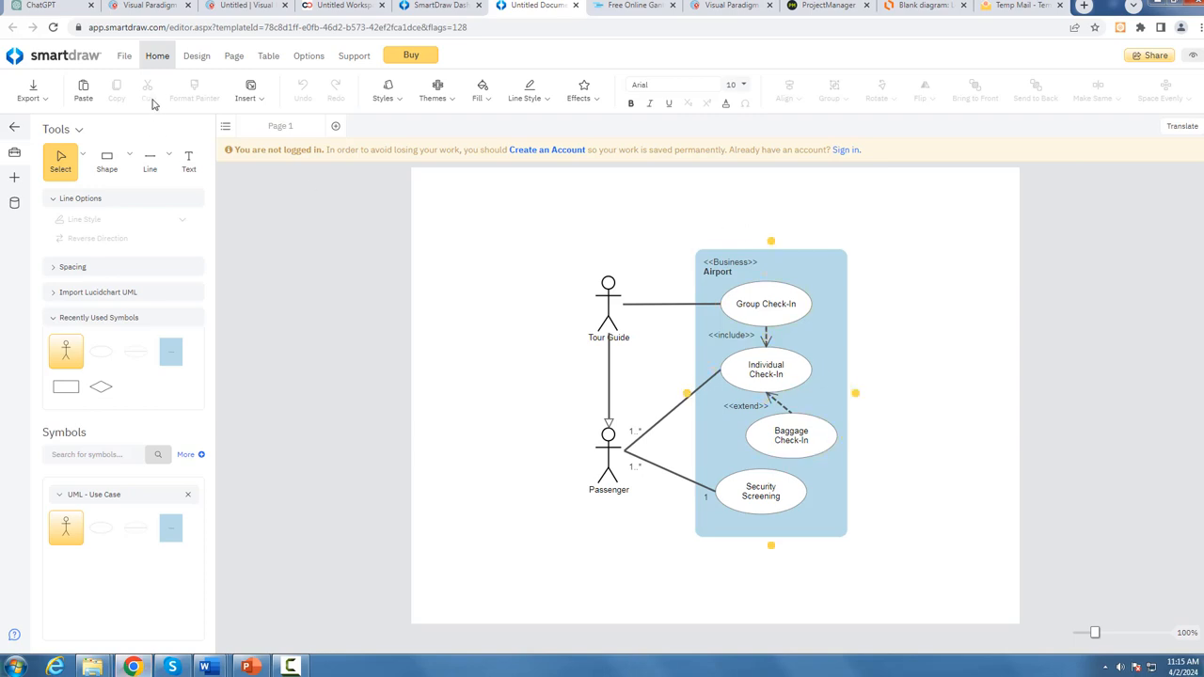
click(422, 7)
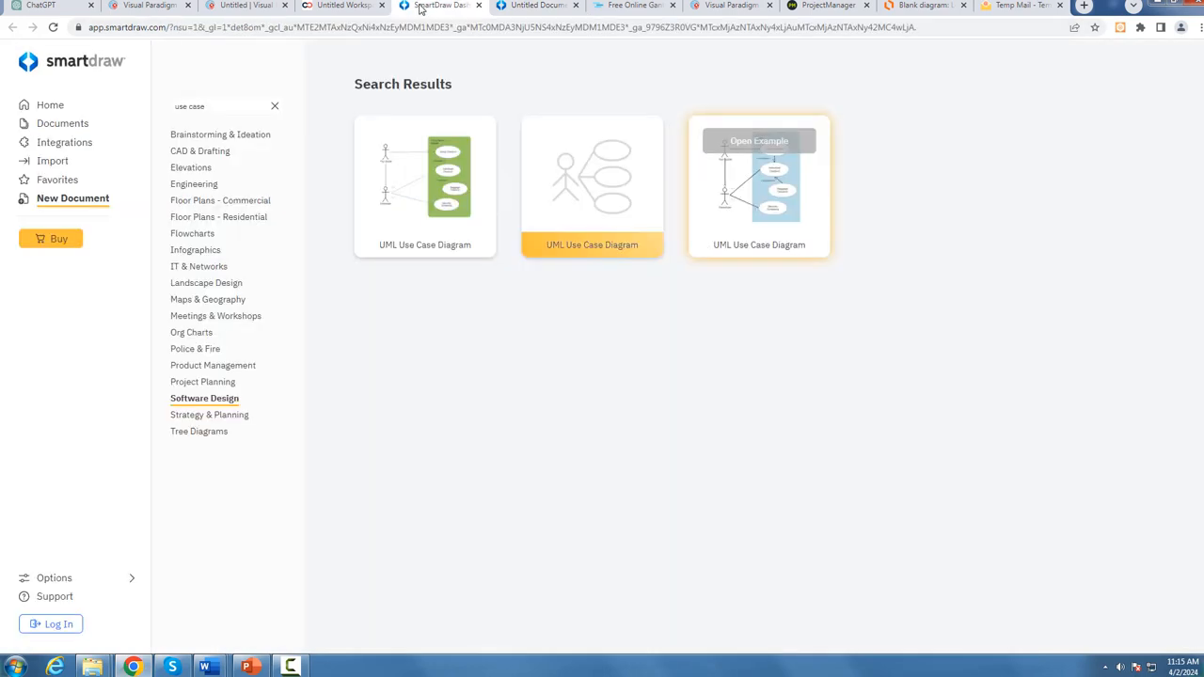
click(363, 8)
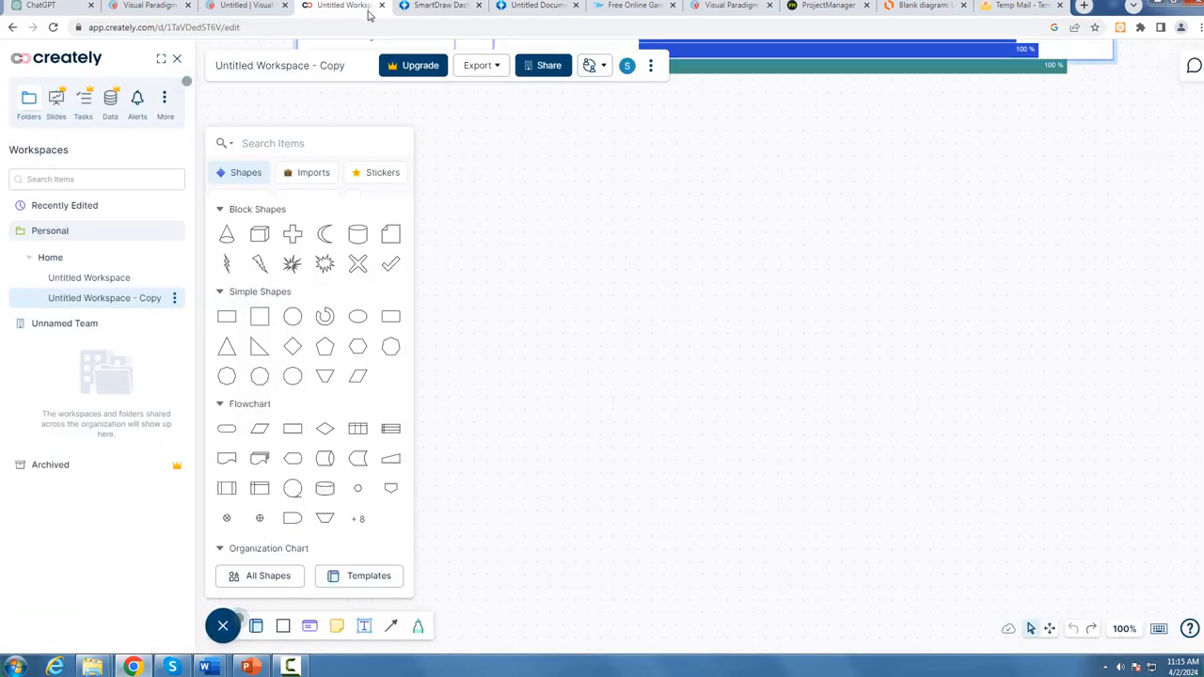
click(246, 6)
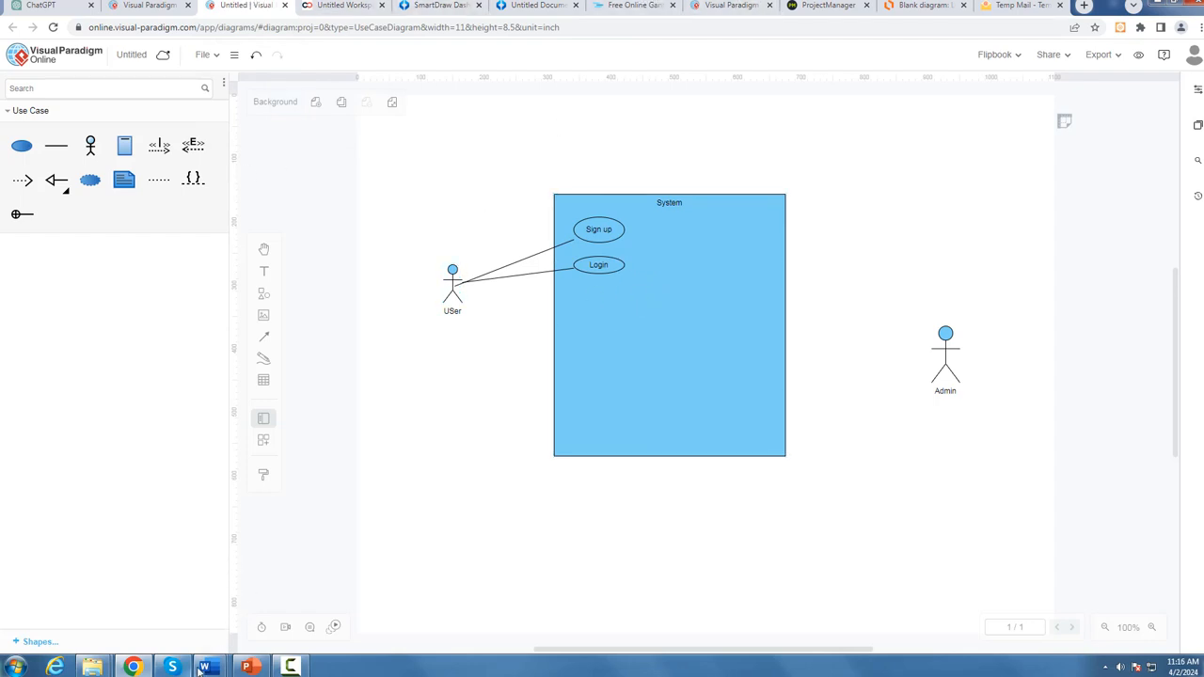
Step: Switch to the Sample SRS document in Word and look over the Sign In table under Usage Scenarios
mouse_move(203, 668)
click(40, 607)
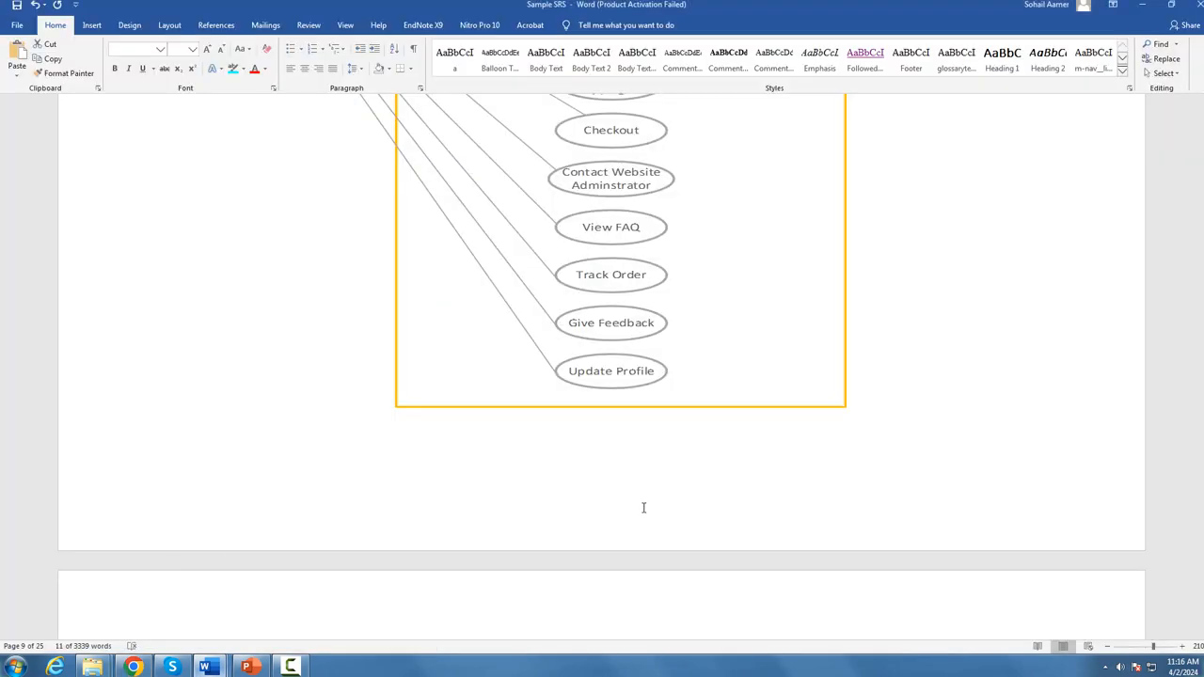
scroll(644, 508, down, 13)
scroll(672, 490, up, 5)
scroll(567, 409, down, 1)
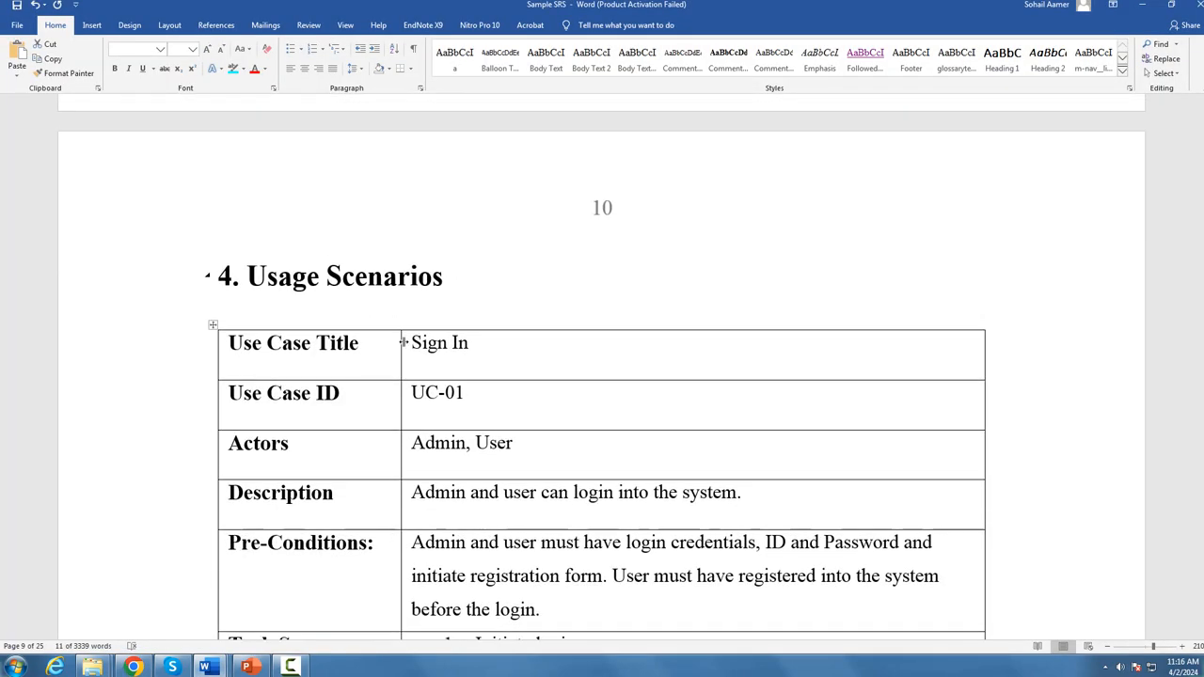
scroll(493, 408, down, 4)
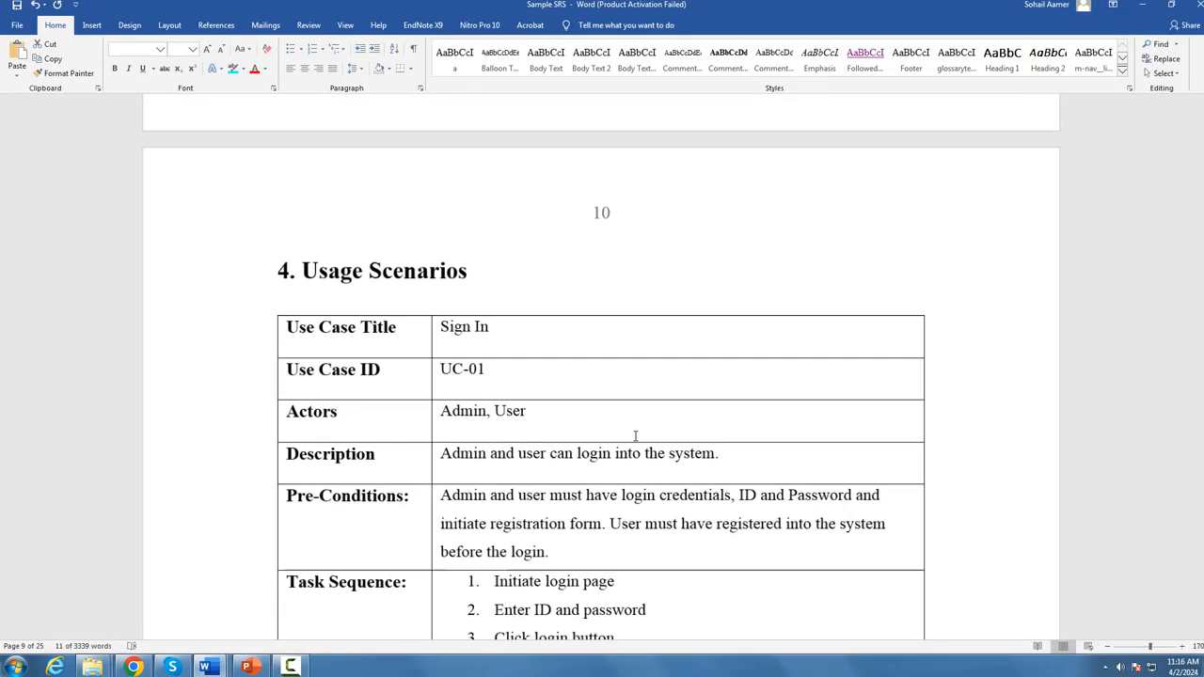
scroll(636, 436, down, 1)
scroll(630, 435, down, 2)
scroll(604, 455, down, 1)
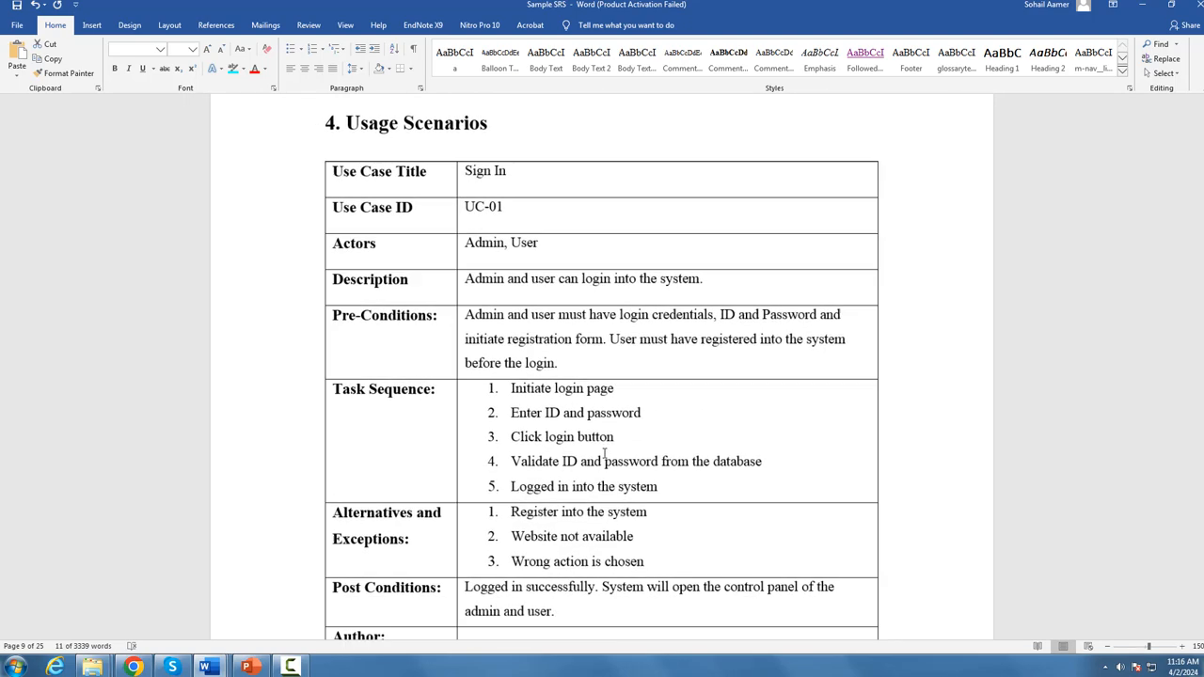
scroll(603, 456, down, 1)
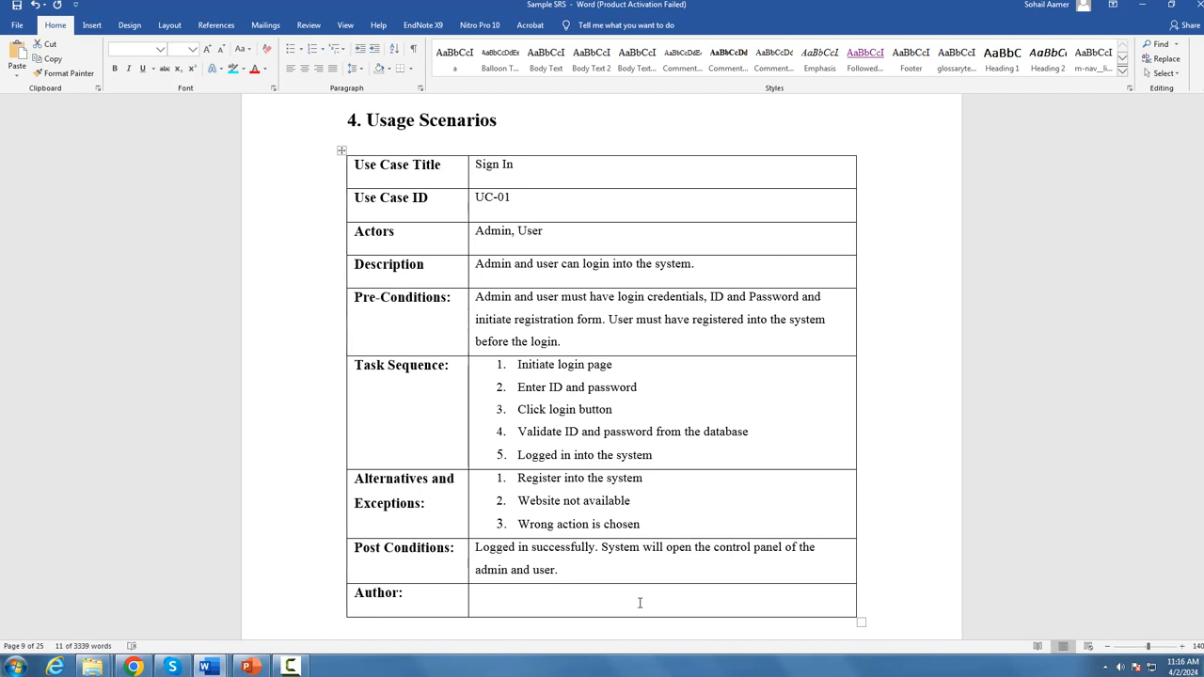
Step: Examine the Use Case Title row of the Sign In table and compare it with the use cases in the diagram
drag(442, 168, 380, 167)
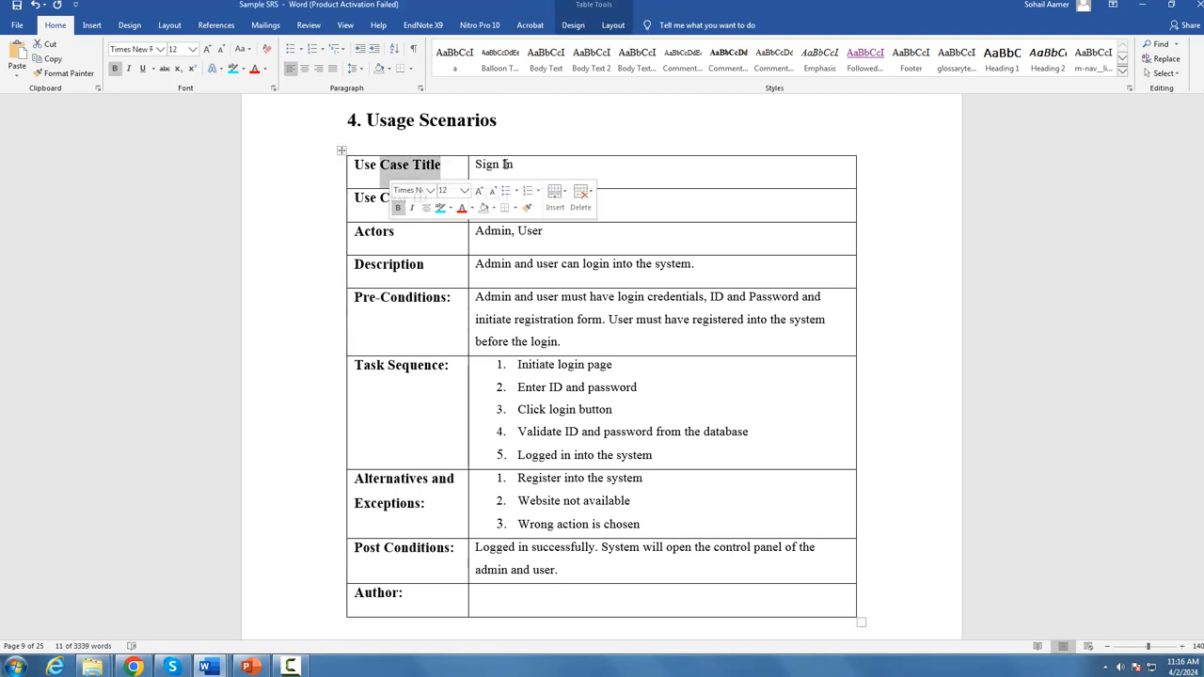
drag(515, 165, 475, 165)
scroll(639, 223, up, 15)
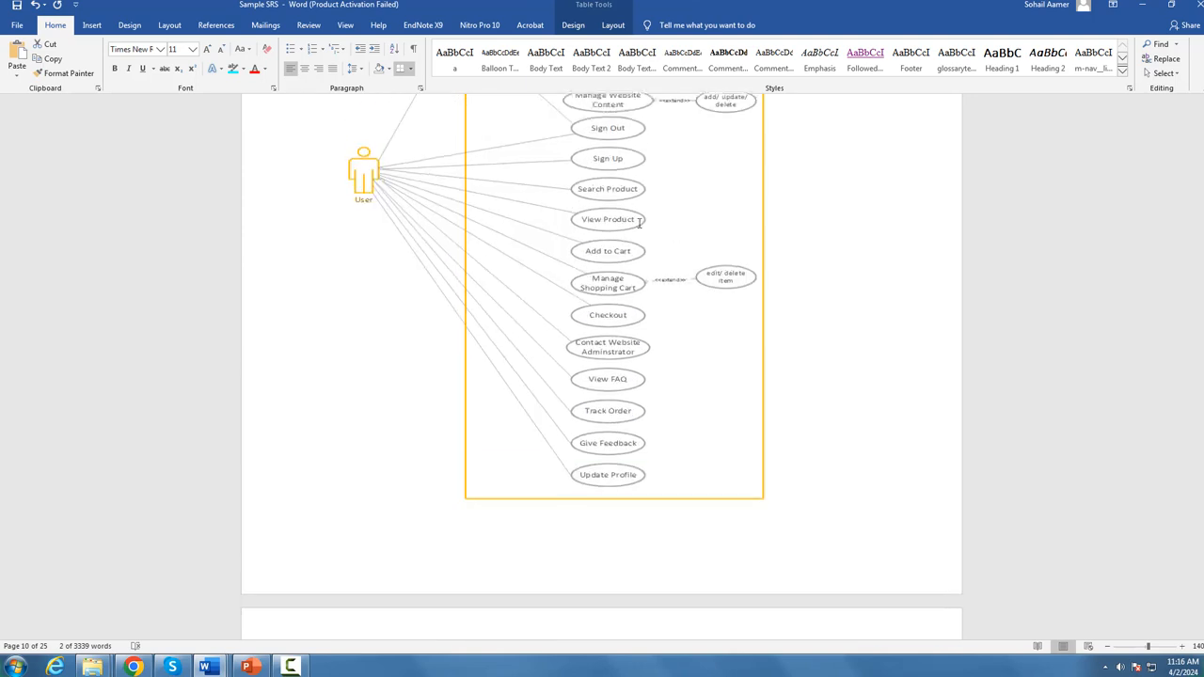
scroll(639, 223, down, 5)
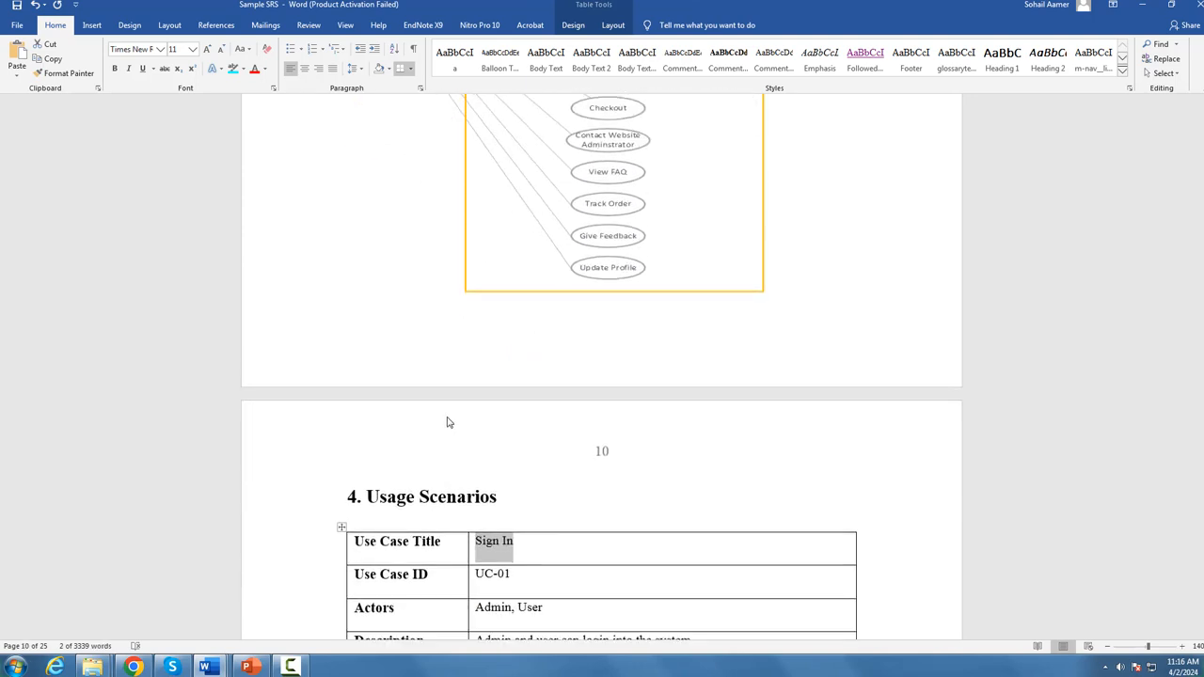
scroll(447, 423, down, 4)
drag(444, 335, 355, 335)
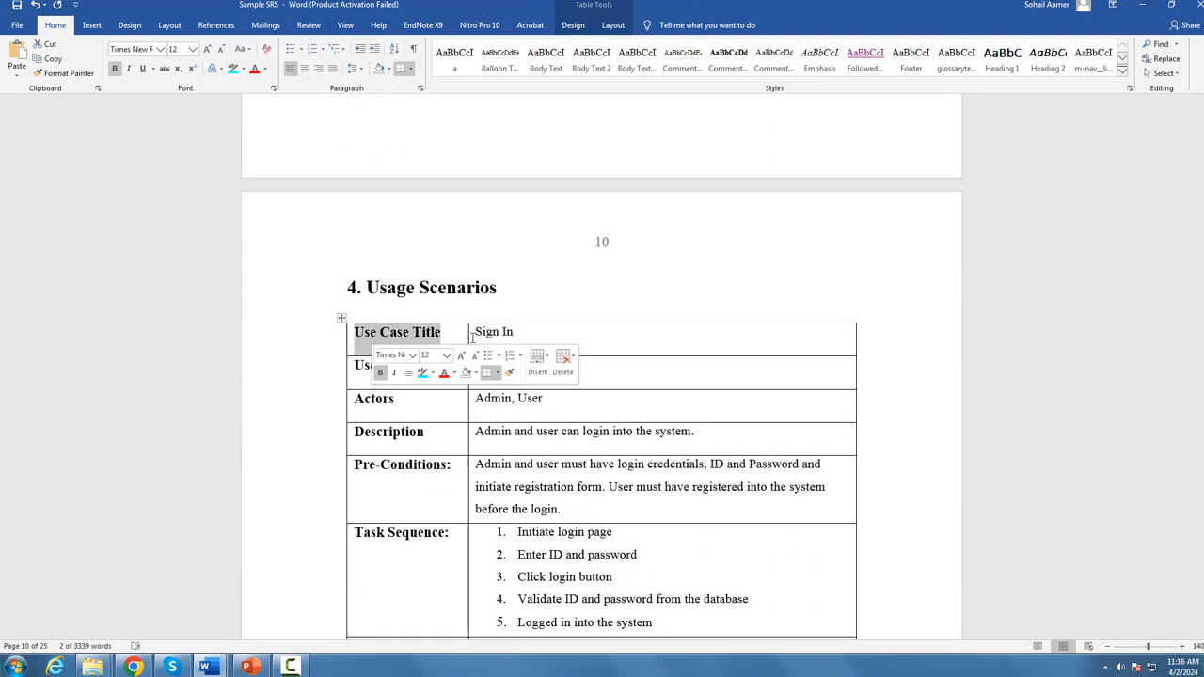
click(520, 332)
scroll(520, 329, down, 2)
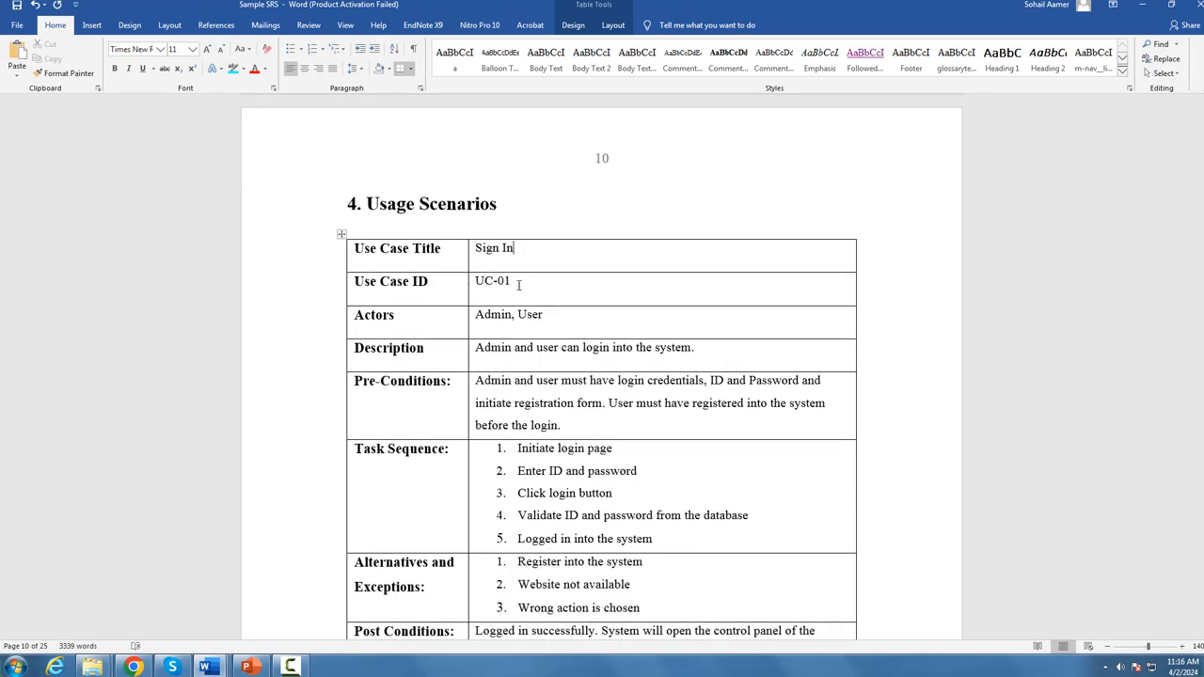
Step: Review the use case ID, actors, description and pre-conditions in the Sign In table
drag(517, 286, 473, 285)
click(565, 292)
scroll(560, 231, down, 2)
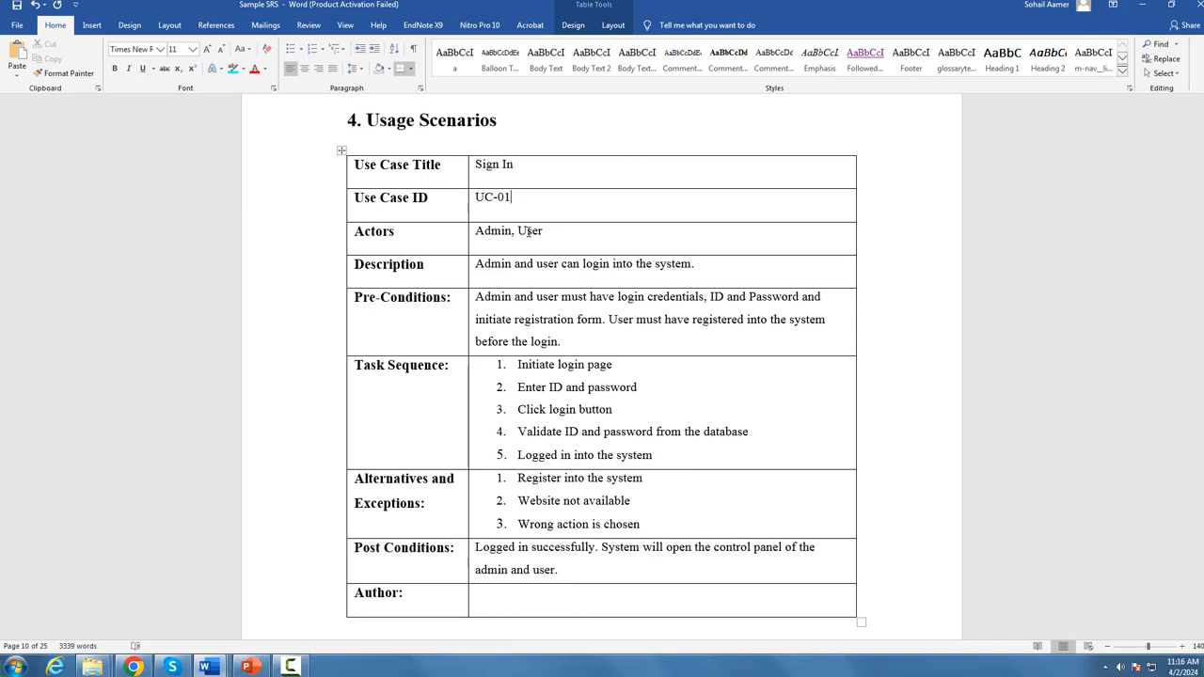
drag(574, 229, 477, 230)
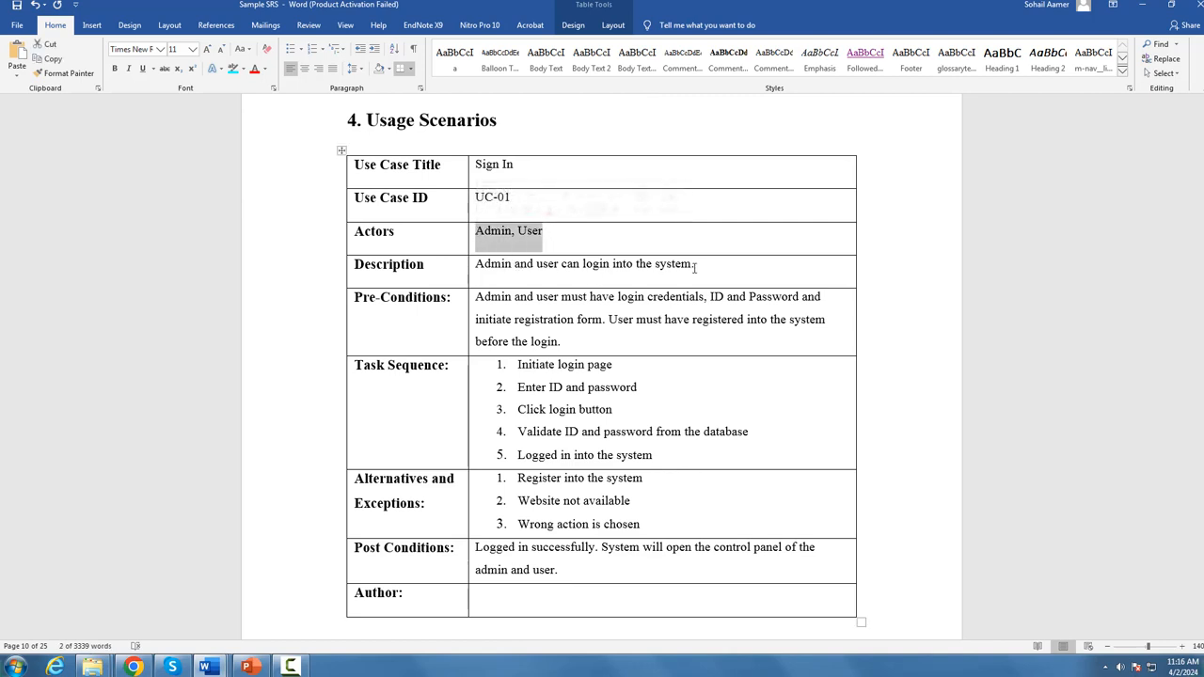
drag(696, 268, 481, 270)
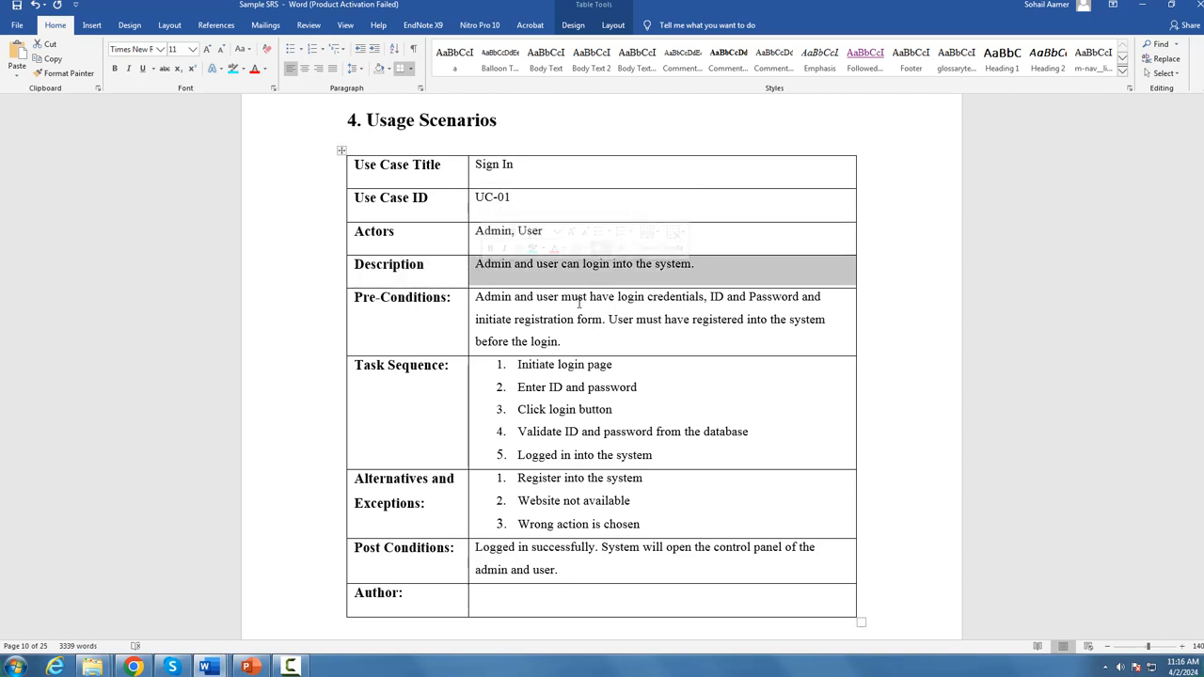
drag(576, 342, 480, 299)
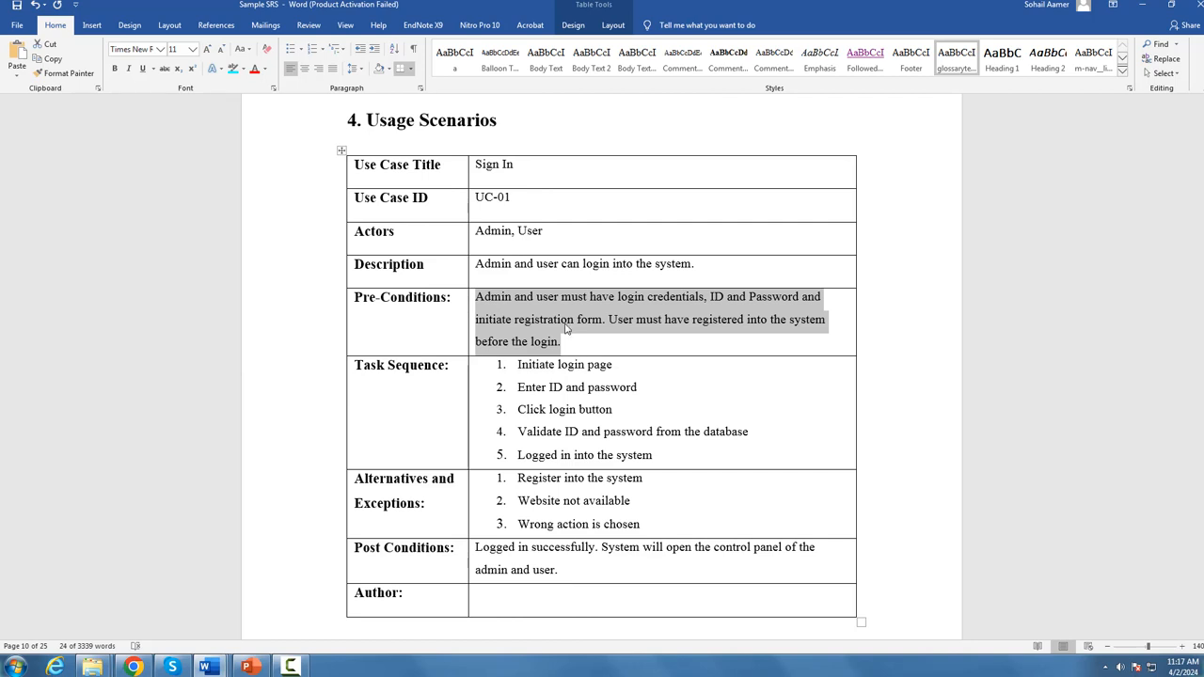
click(640, 324)
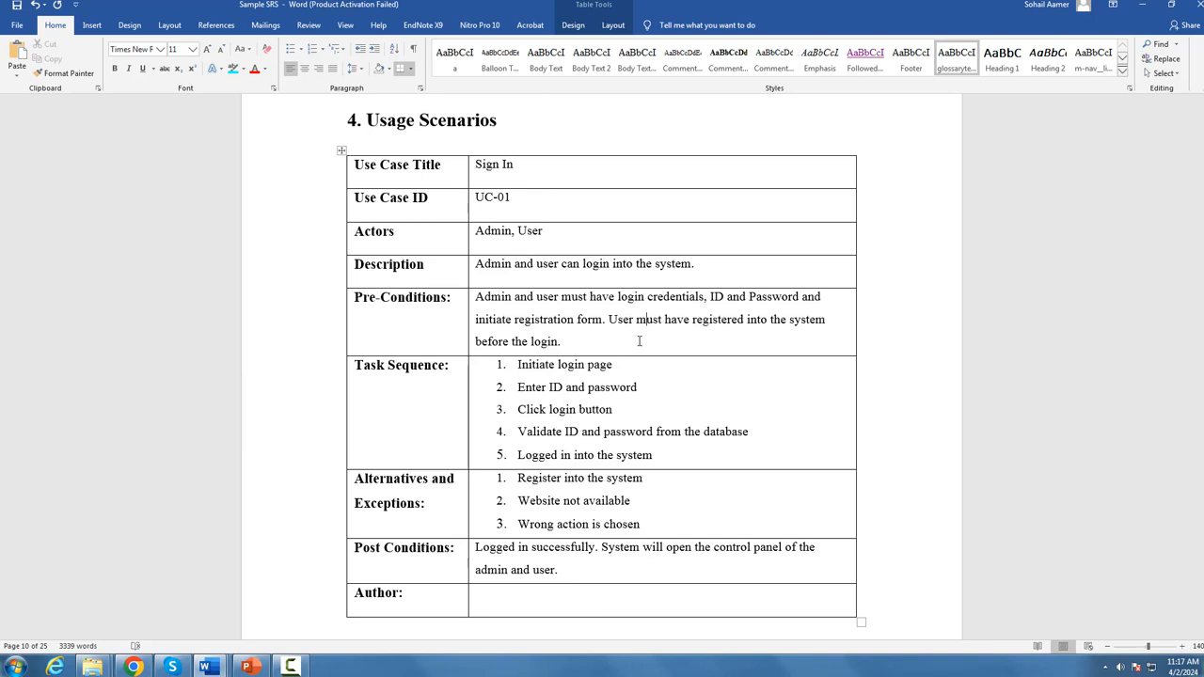
drag(576, 344, 458, 301)
scroll(562, 372, down, 3)
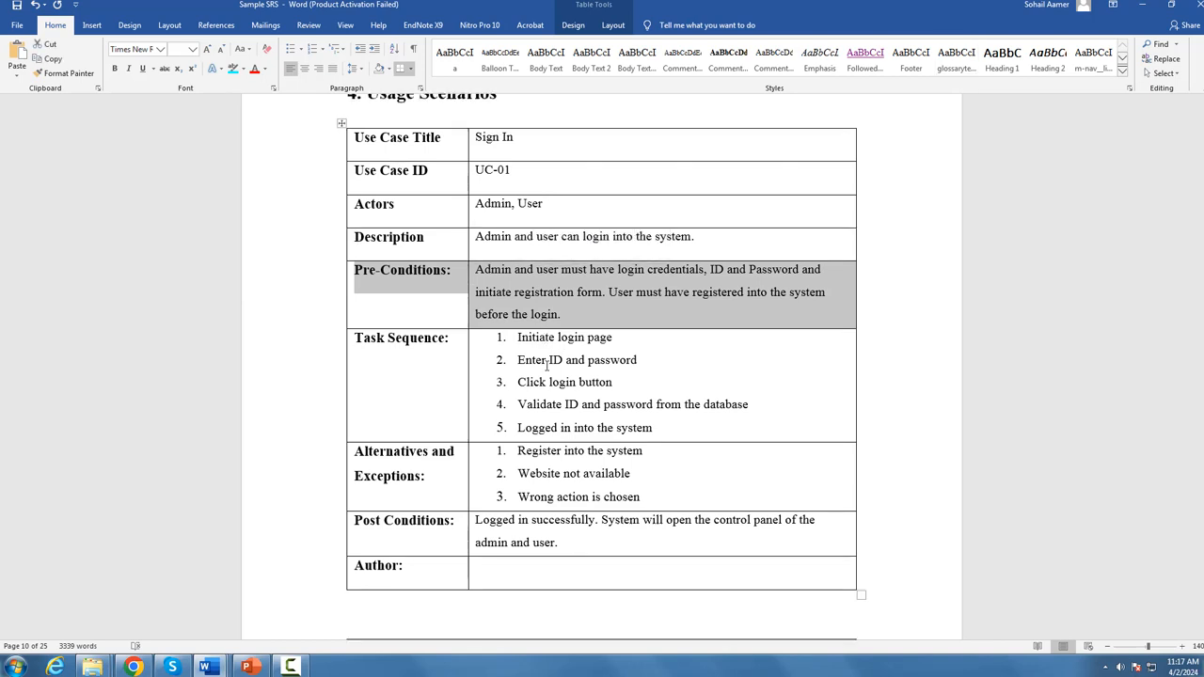
Step: Read through the five Task Sequence entries of the Sign In use case
drag(613, 284, 516, 286)
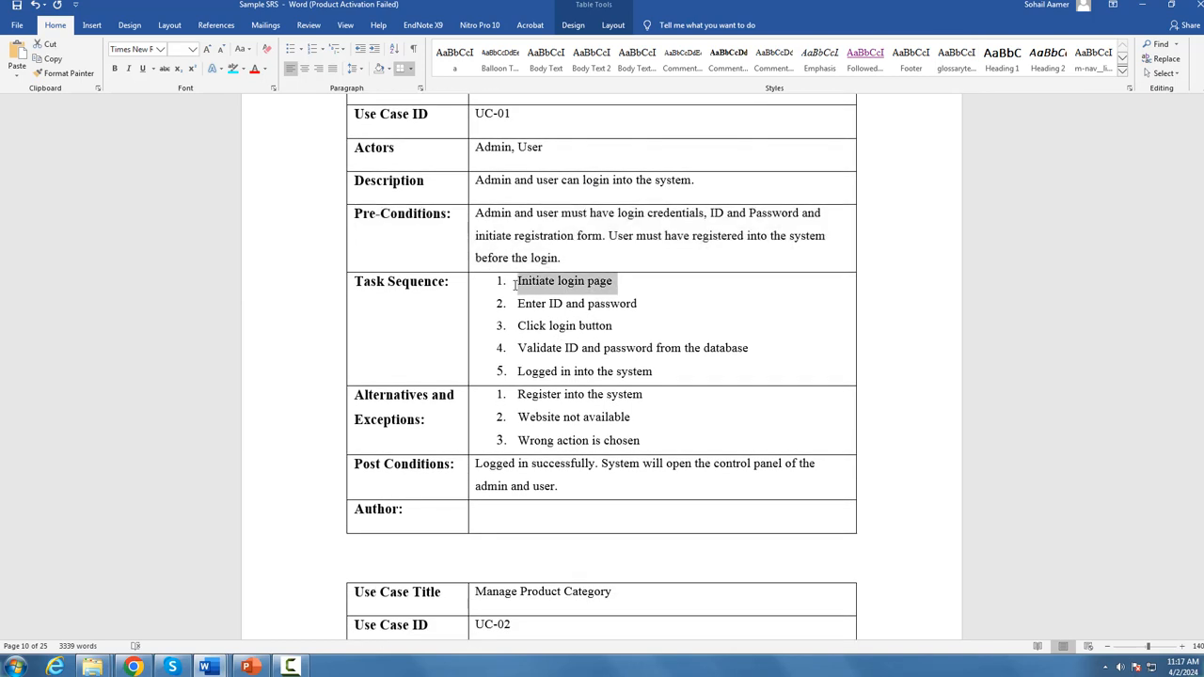
drag(638, 304, 517, 305)
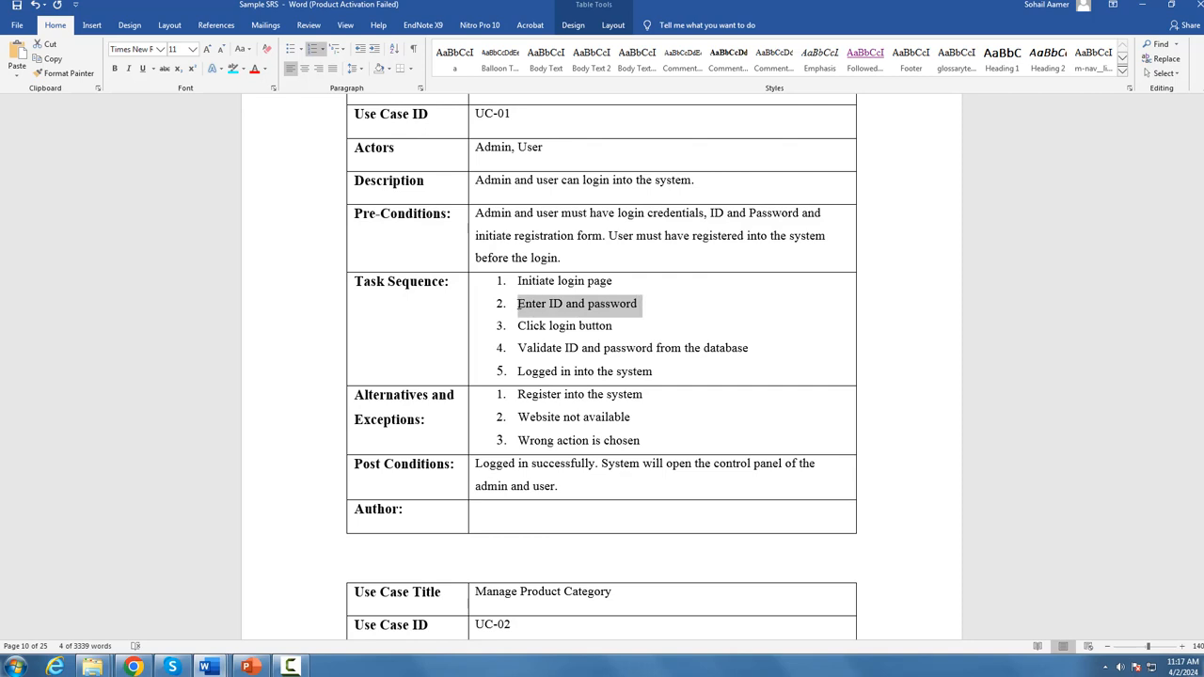
drag(629, 325, 520, 326)
drag(753, 349, 527, 347)
drag(653, 372, 517, 280)
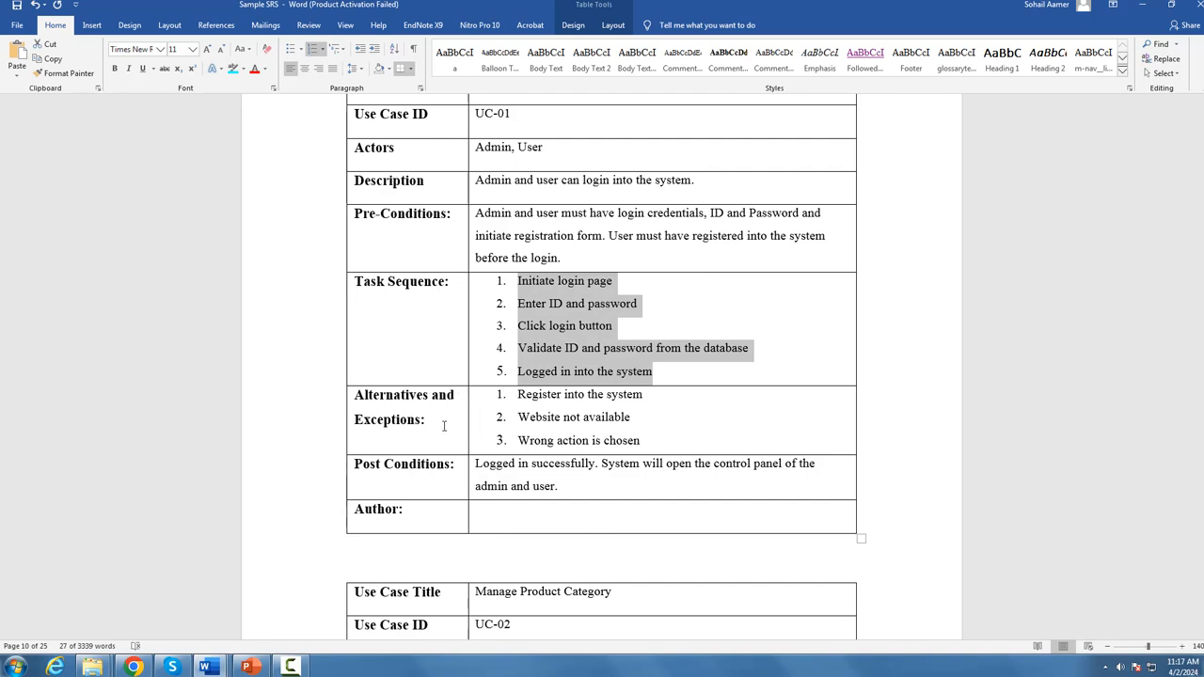
click(666, 417)
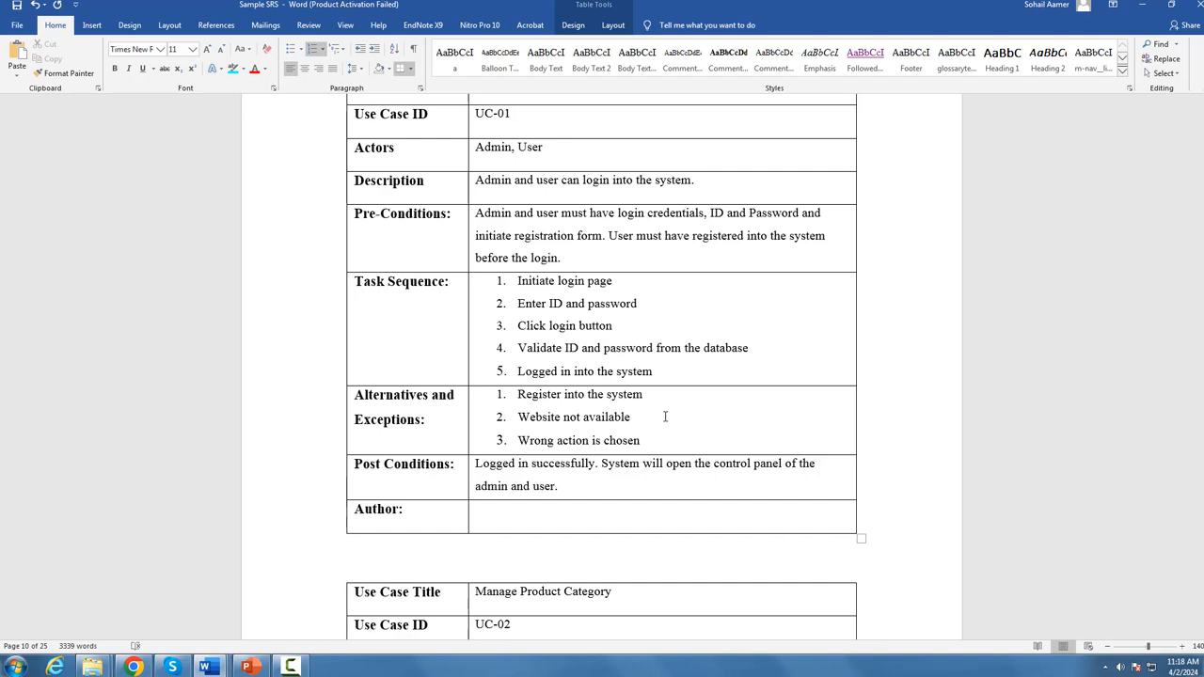
Step: Copy the "Usage Scenarios" heading text from the Sample SRS into a new ChatGPT message
scroll(552, 236, up, 3)
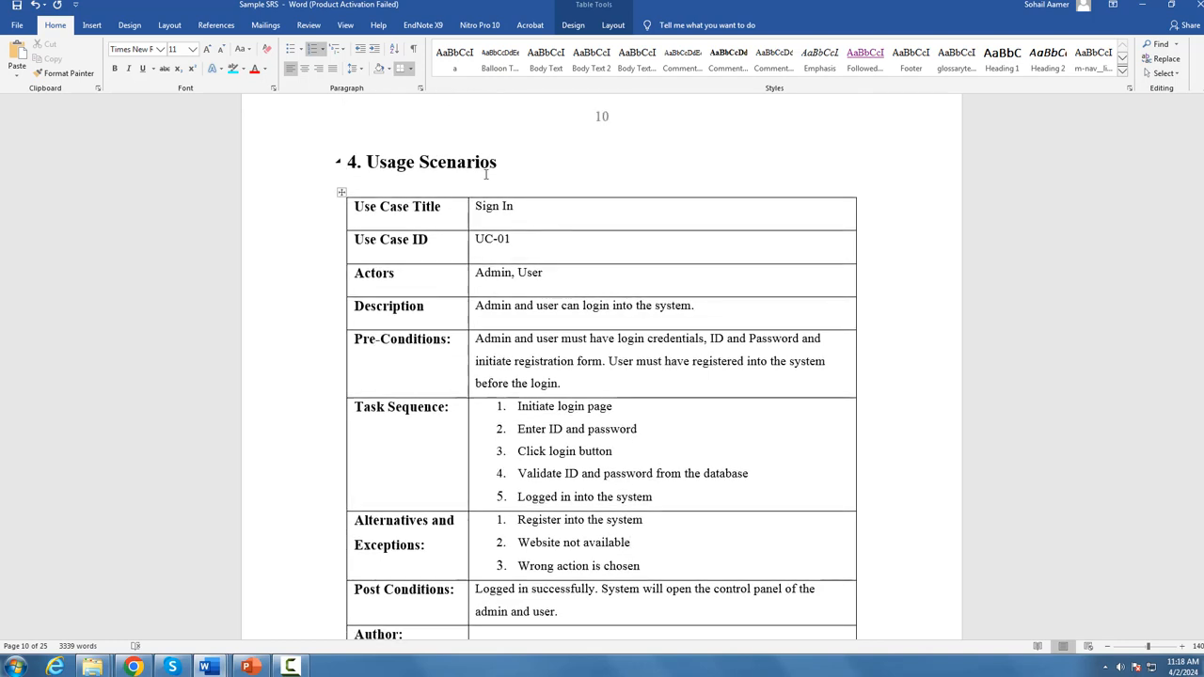
drag(507, 167, 367, 168)
key(ctrl+c)
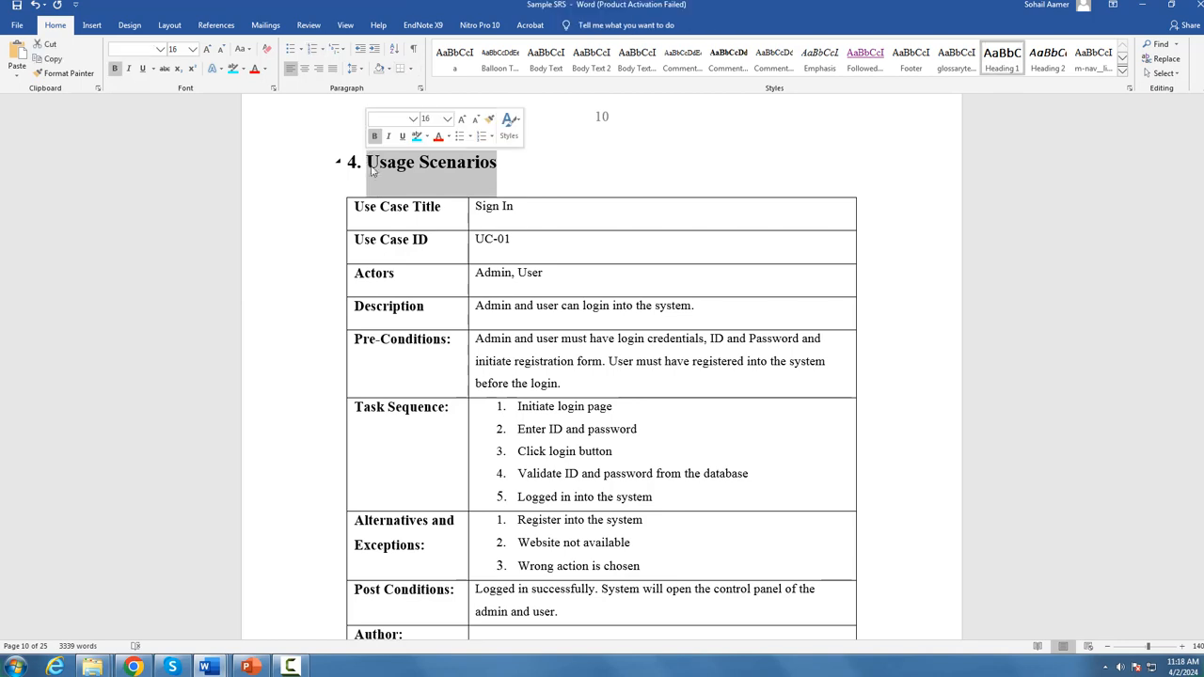
click(133, 667)
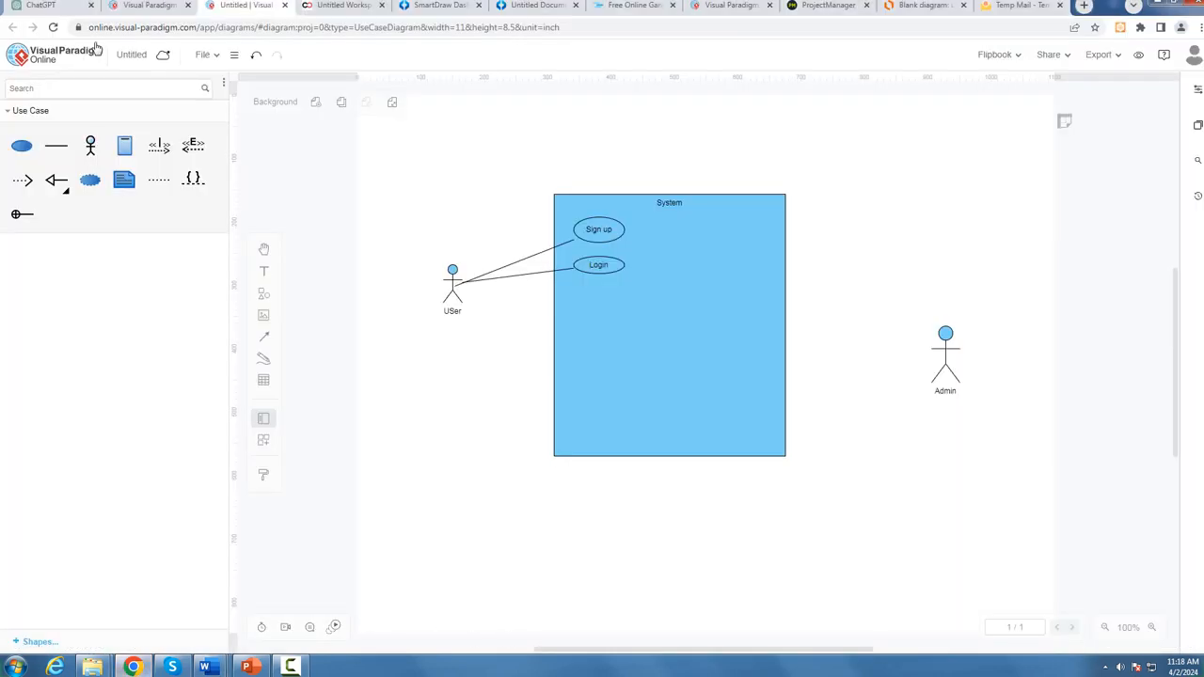
click(70, 4)
click(612, 619)
key(ctrl+v)
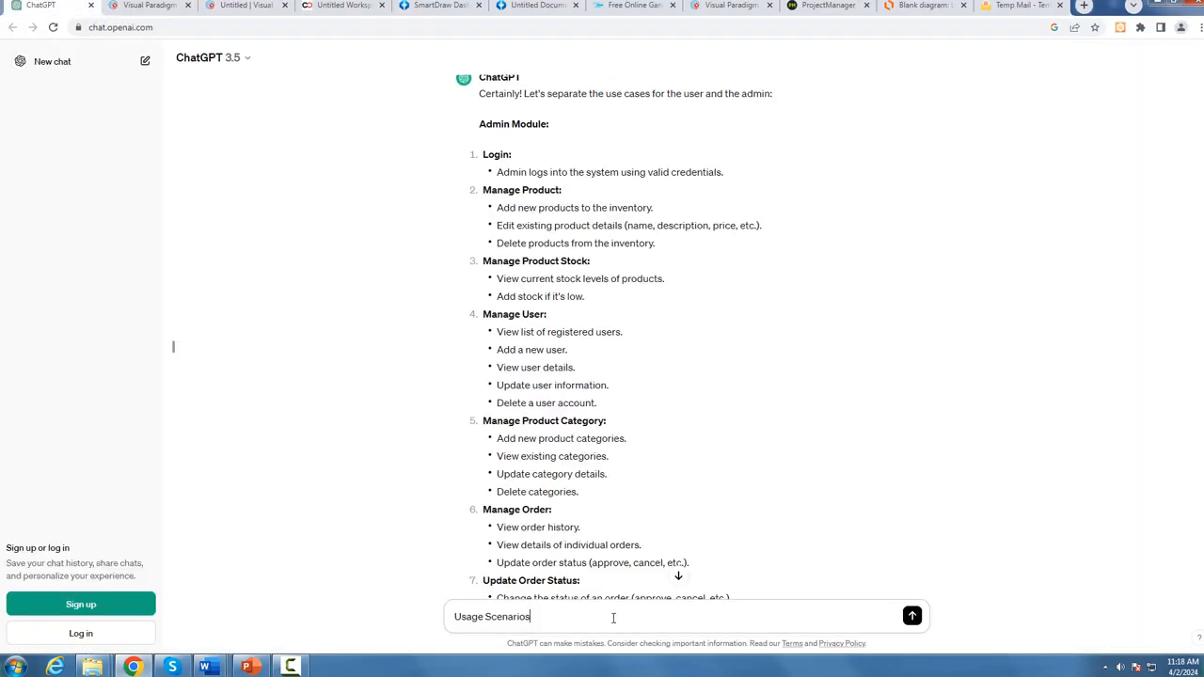
Step: Complete the prompt with "likh du login ka or sary step b likh k table k form mian muje output du" and send it
text(likh du login ka or sary step b likh k tabl)
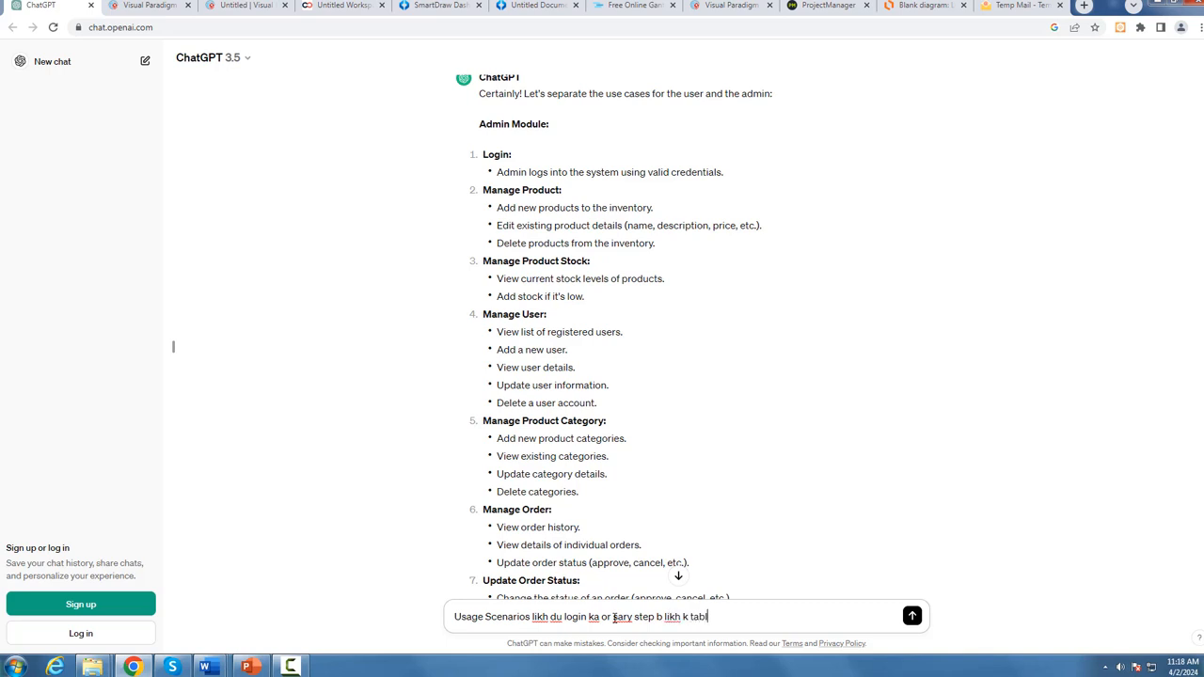
text(e k form mian muje output du)
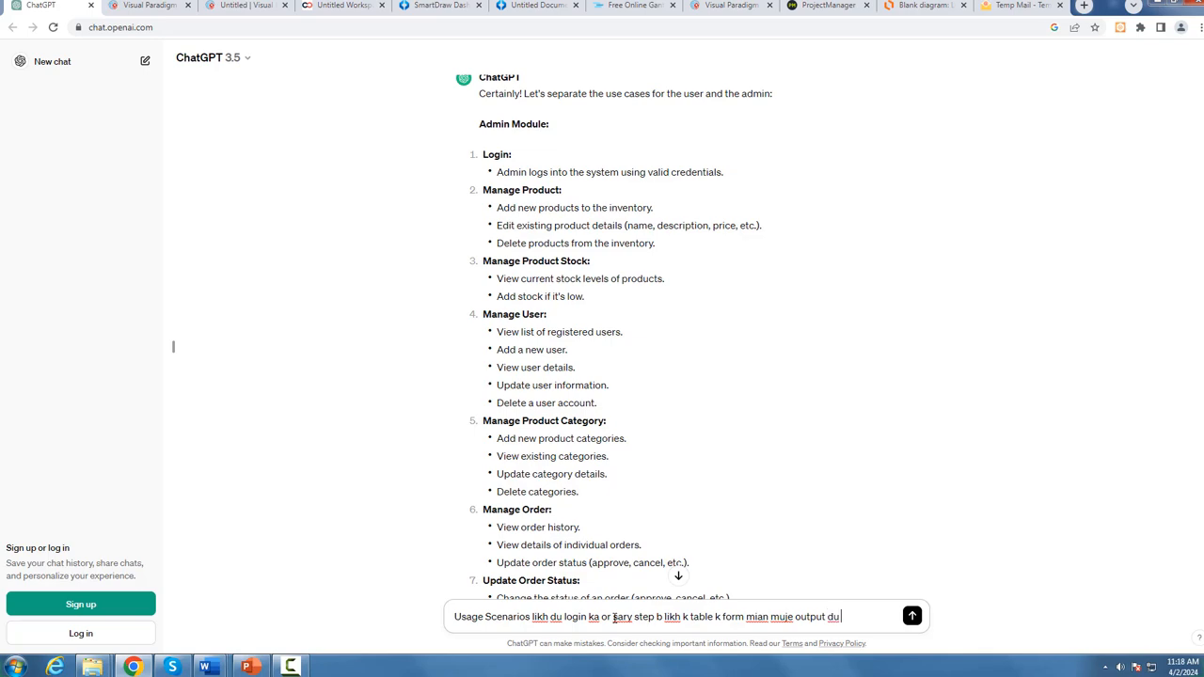
key(Return)
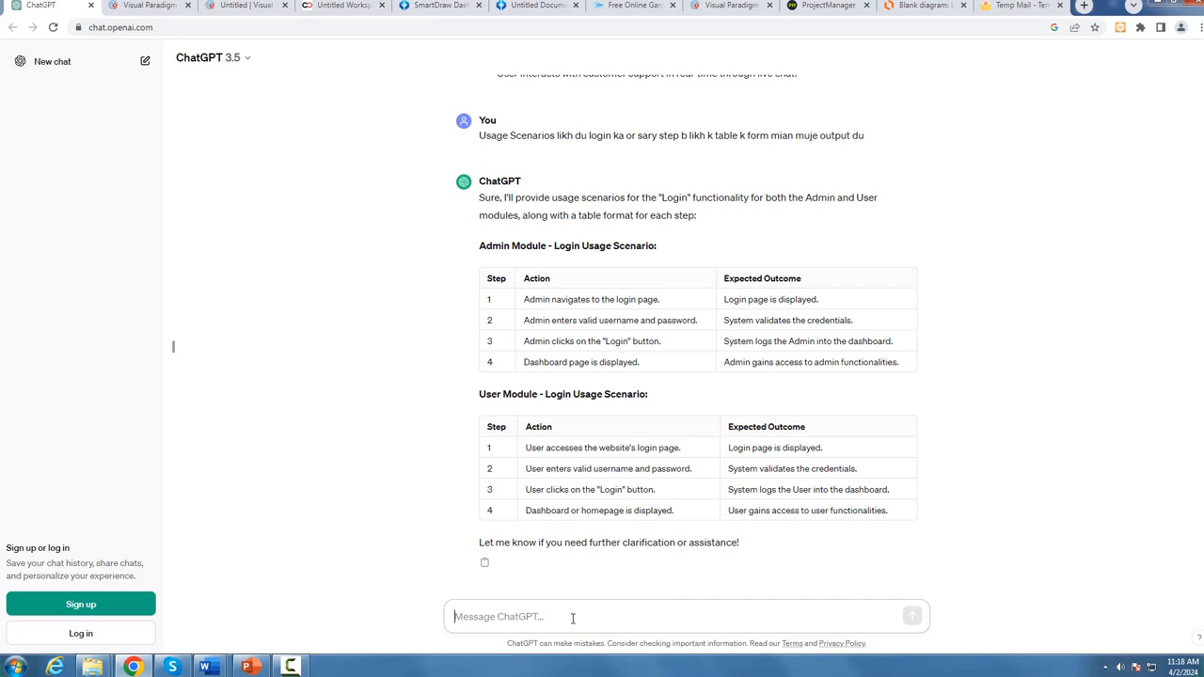
Step: Return to the Sample SRS in Word and review the Sign In table's layout down to its Author row
mouse_move(208, 667)
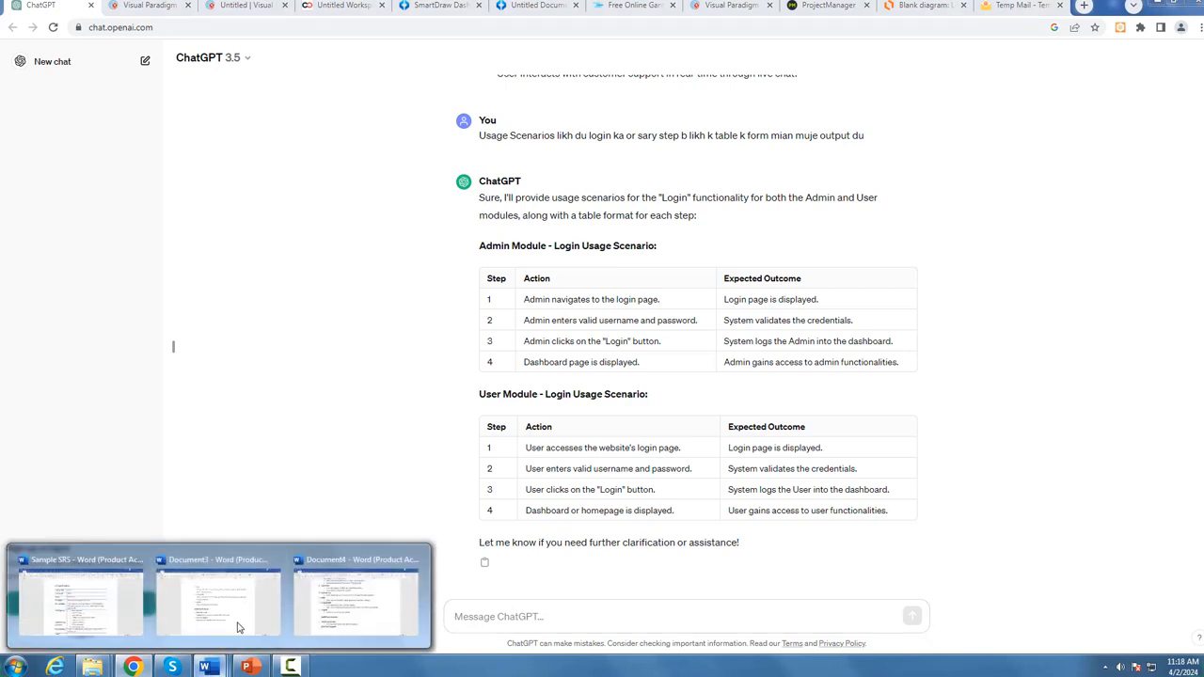
click(105, 625)
scroll(670, 487, down, 1)
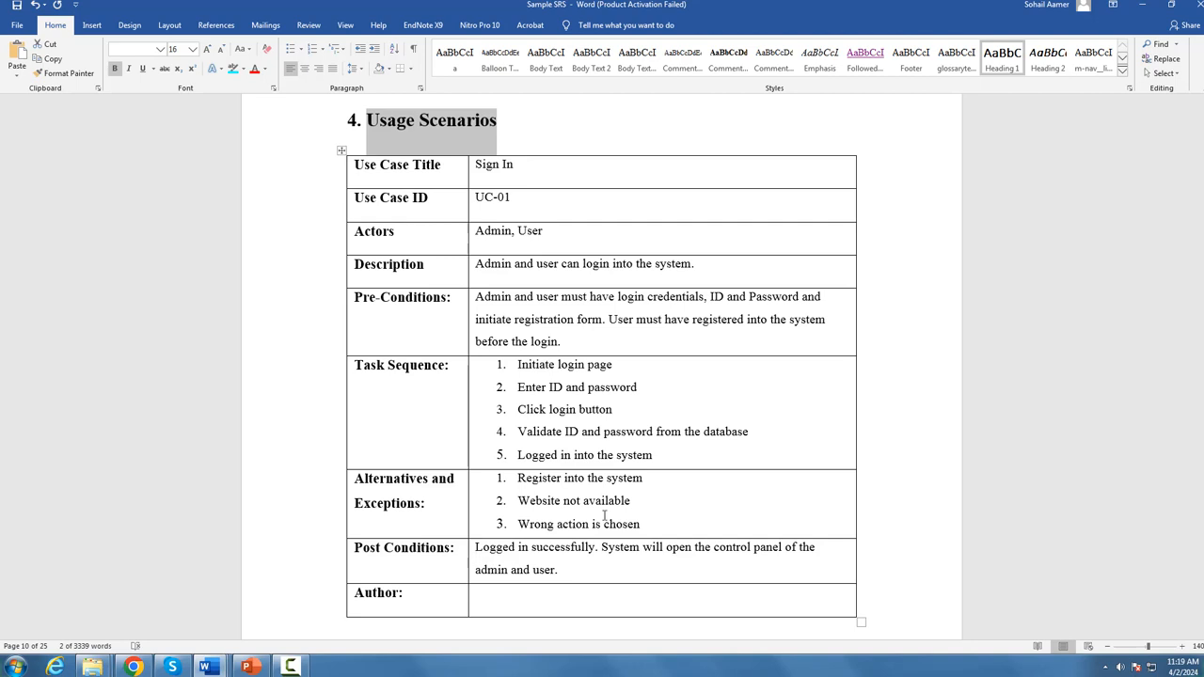
scroll(571, 546, down, 2)
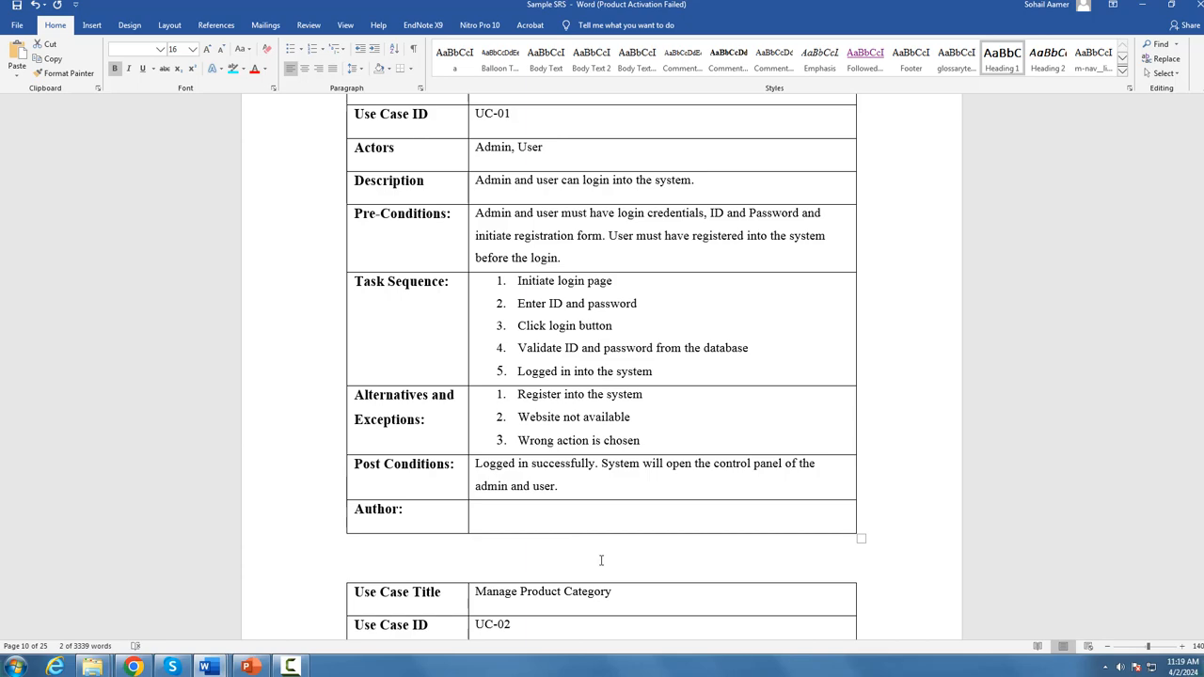
scroll(571, 541, down, 2)
scroll(511, 336, up, 3)
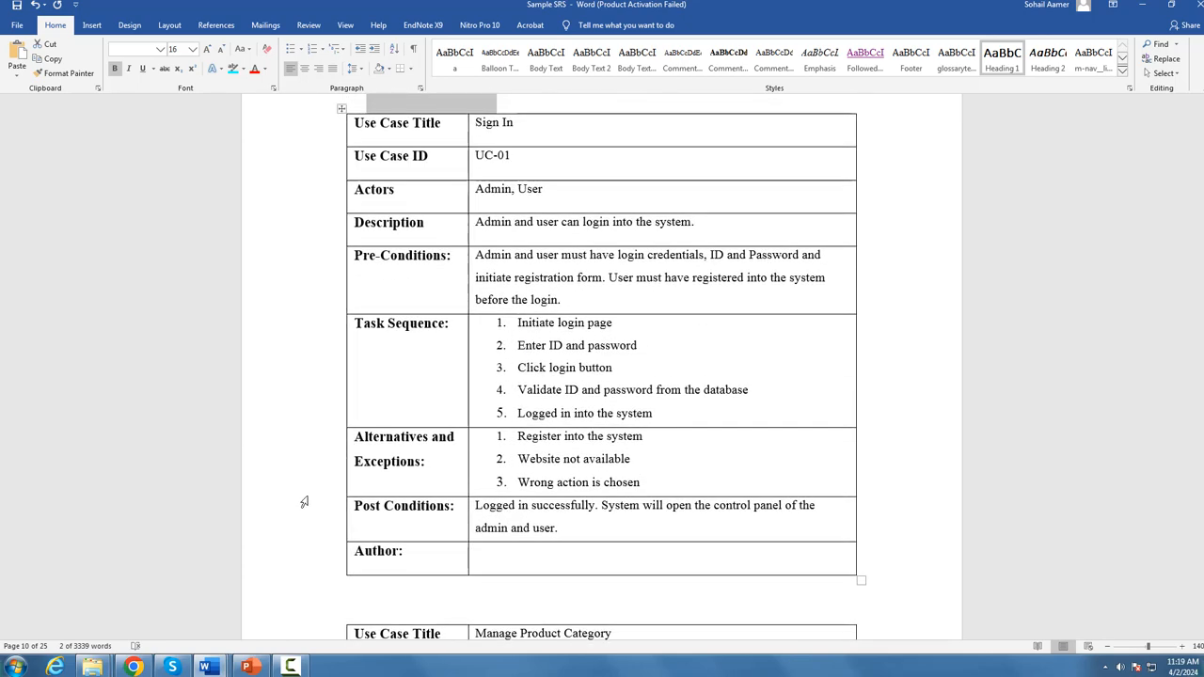
Step: Check the ChatGPT login scenario tables, and browse the Sample SRS usage scenario tables through to Track Order
click(133, 667)
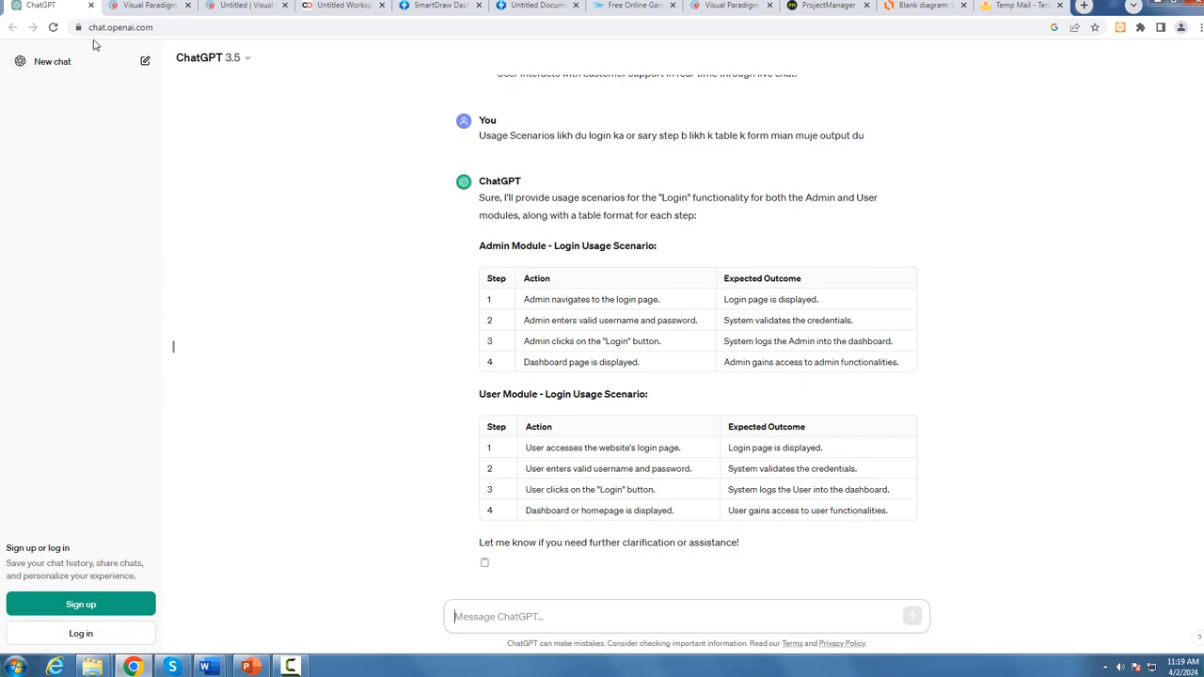
click(133, 667)
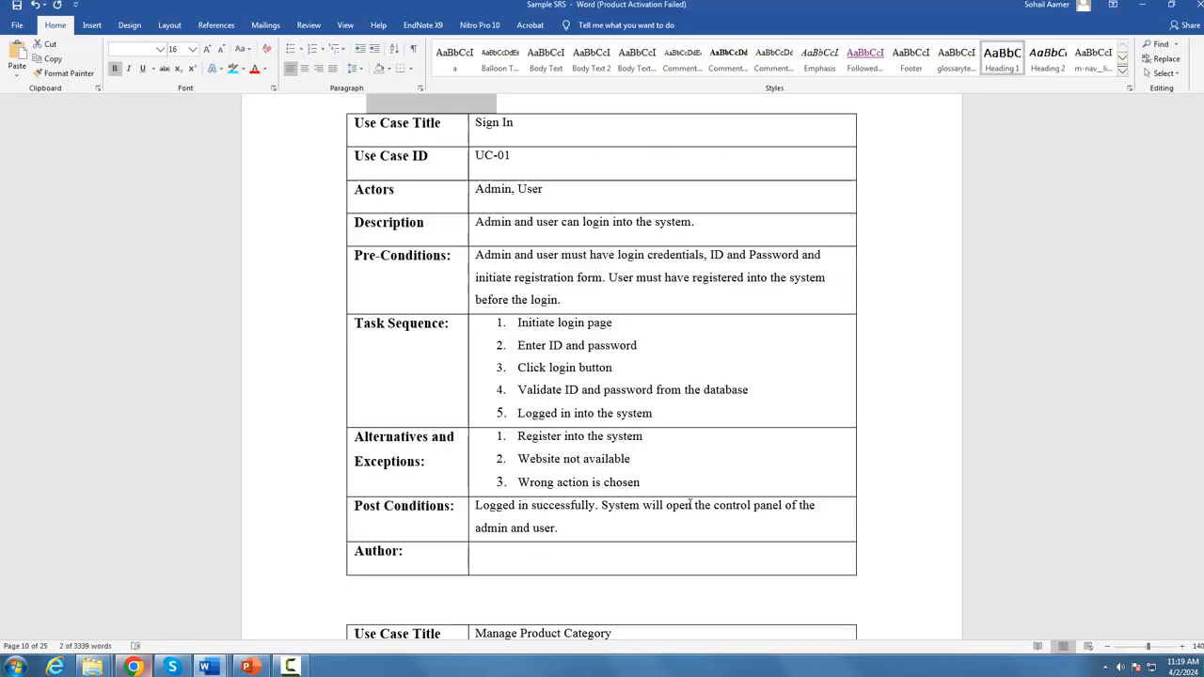
scroll(604, 443, down, 3)
scroll(604, 442, down, 18)
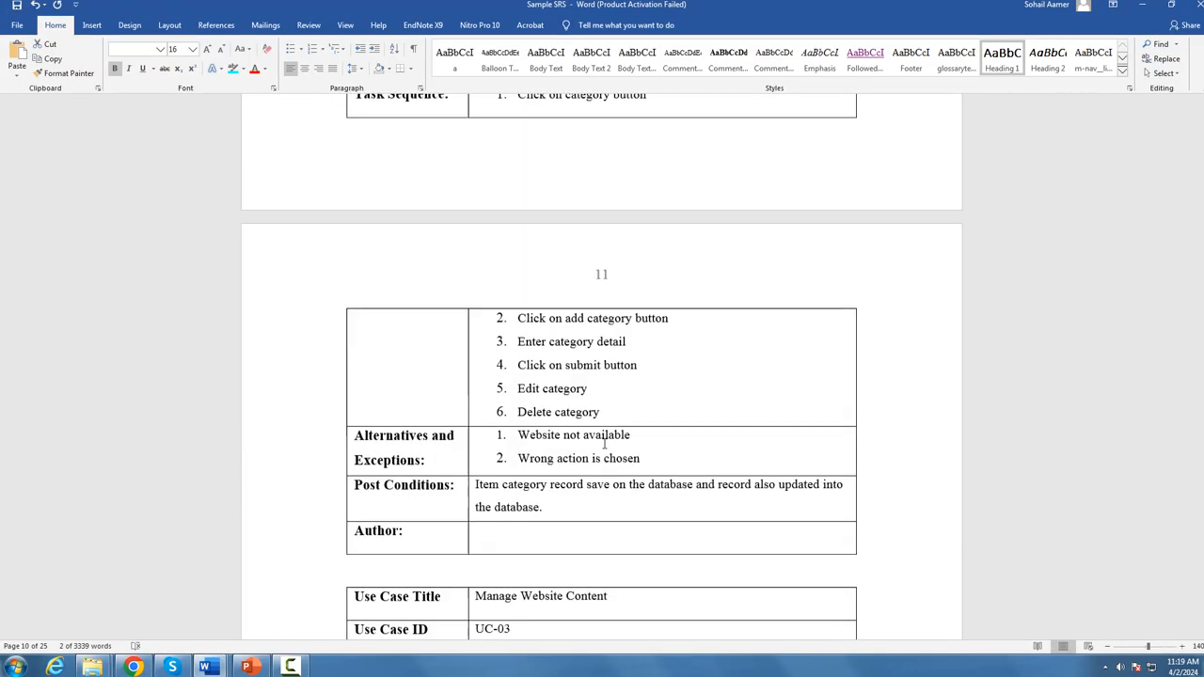
scroll(620, 451, down, 18)
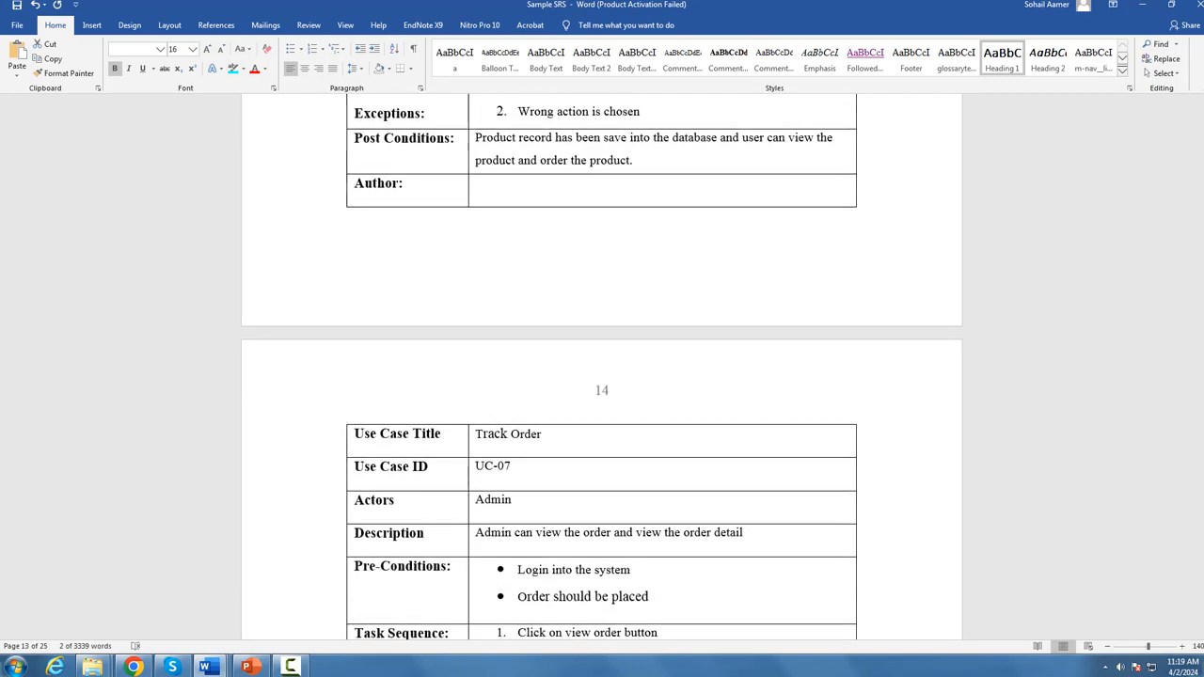
Step: Move past the remaining usage scenario tables in the Sample SRS and examine the Adopted Methodology section's phases and process diagram
drag(1201, 386, 1202, 392)
drag(1202, 461, 1201, 555)
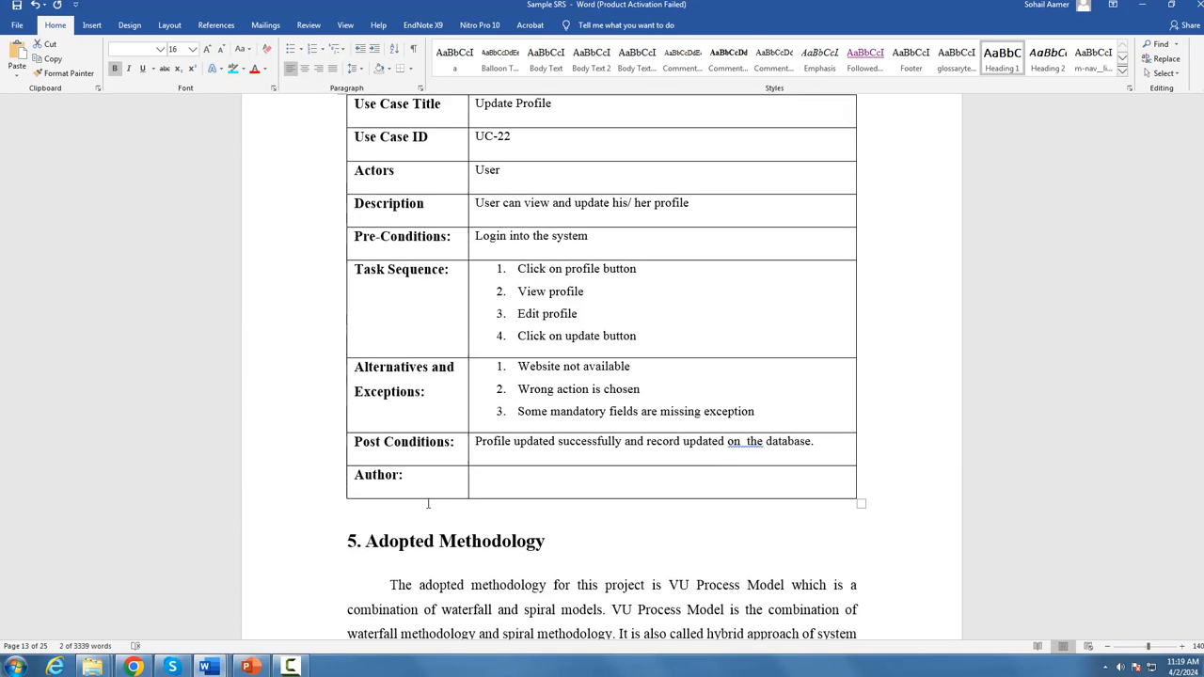
scroll(427, 504, down, 5)
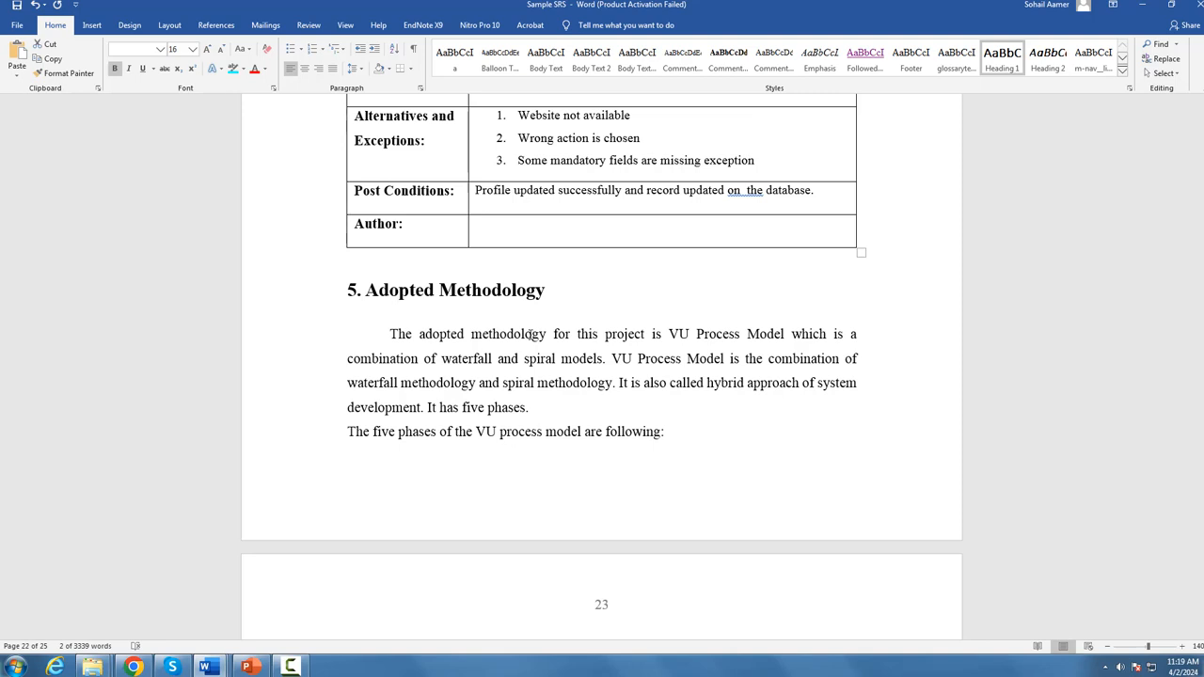
scroll(672, 274, down, 1)
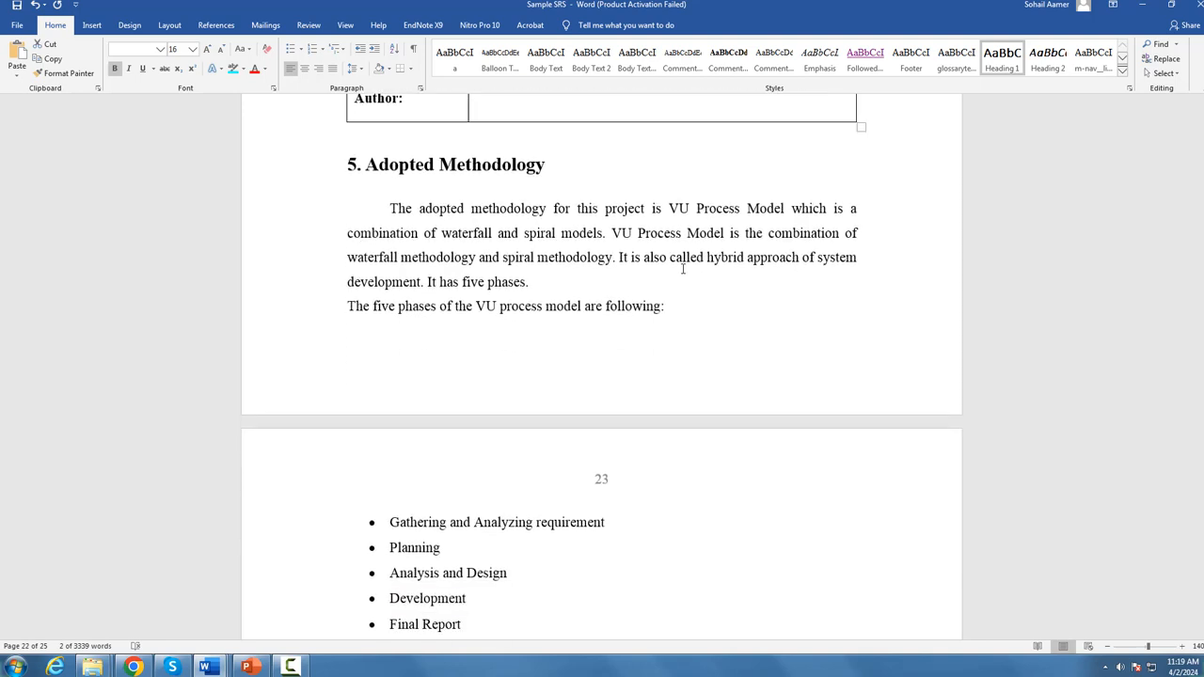
scroll(615, 318, down, 2)
scroll(499, 387, down, 1)
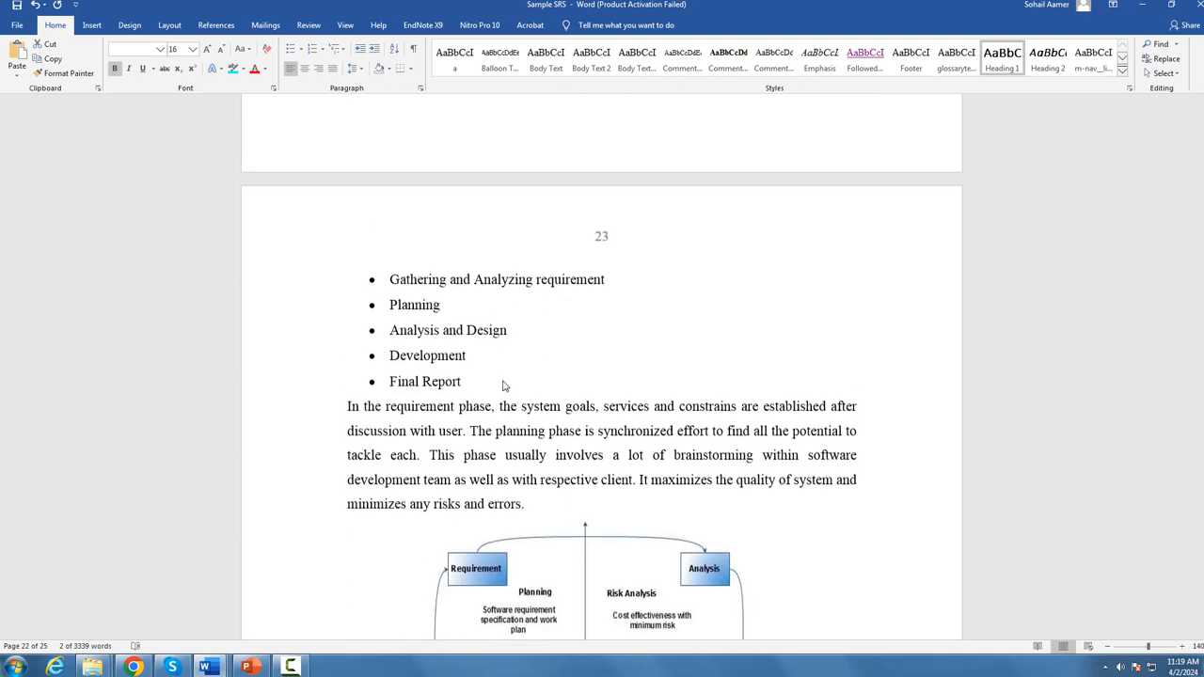
scroll(452, 328, up, 2)
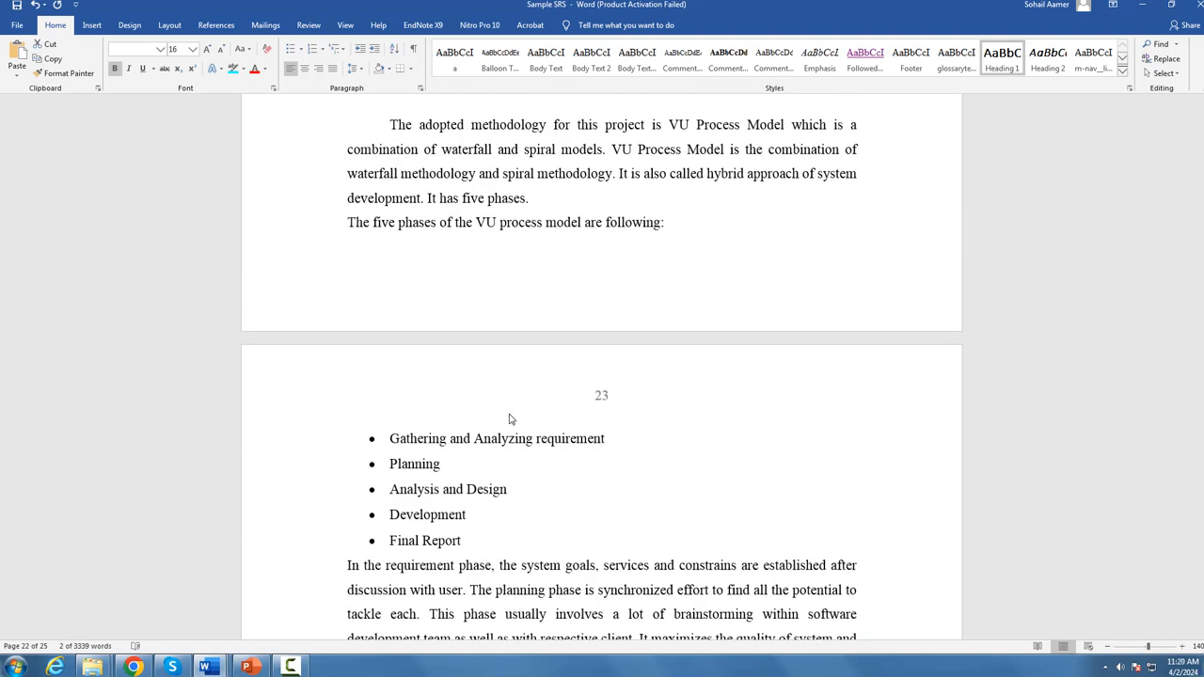
scroll(522, 407, down, 1)
scroll(522, 407, down, 1)
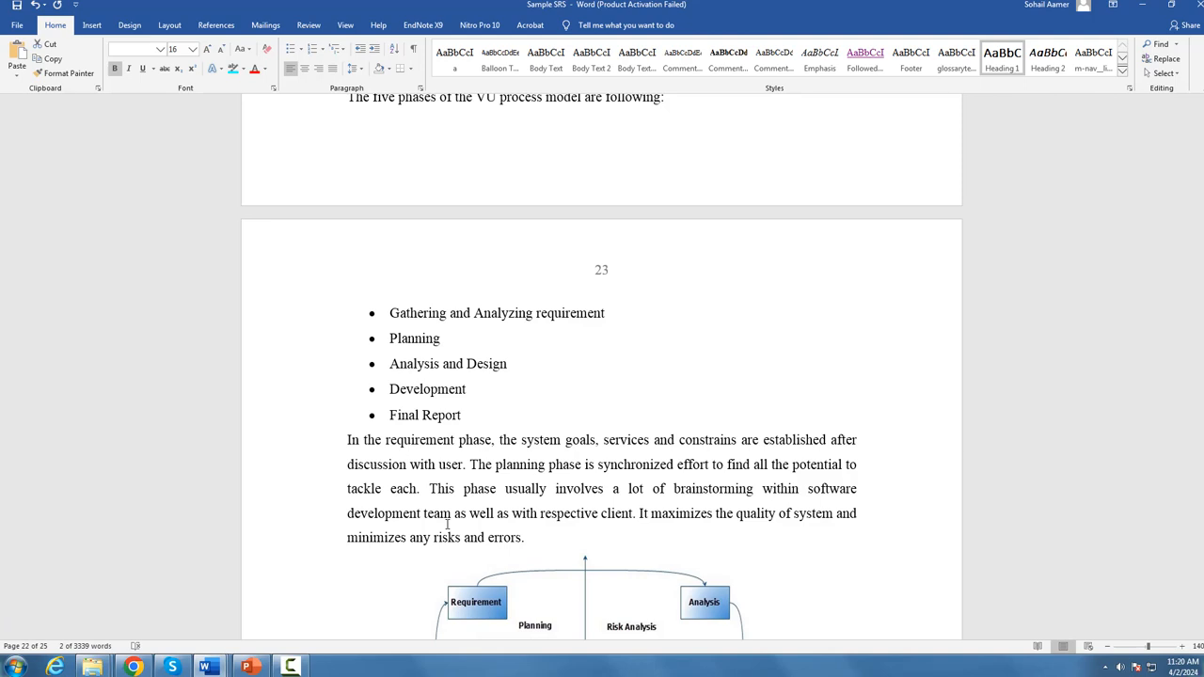
scroll(448, 525, up, 3)
scroll(404, 460, down, 3)
scroll(569, 584, down, 6)
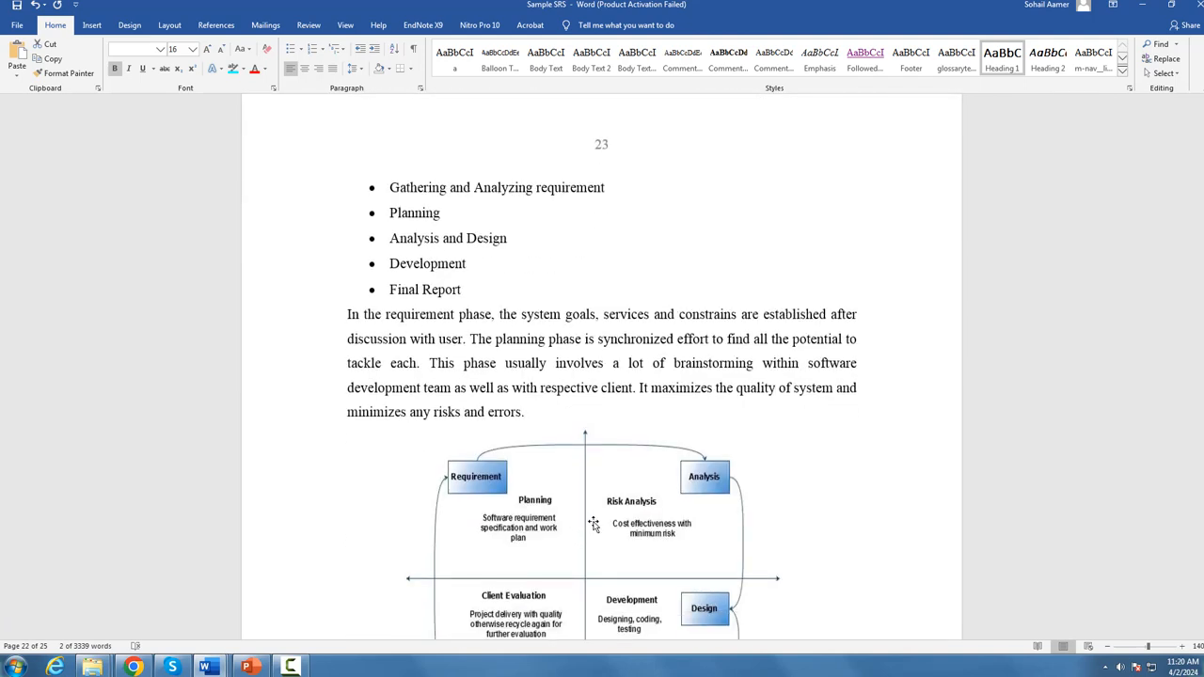
Step: Examine the reasons for choosing the VU methodology and the Work Plan section through to its Gantt chart
scroll(623, 538, down, 4)
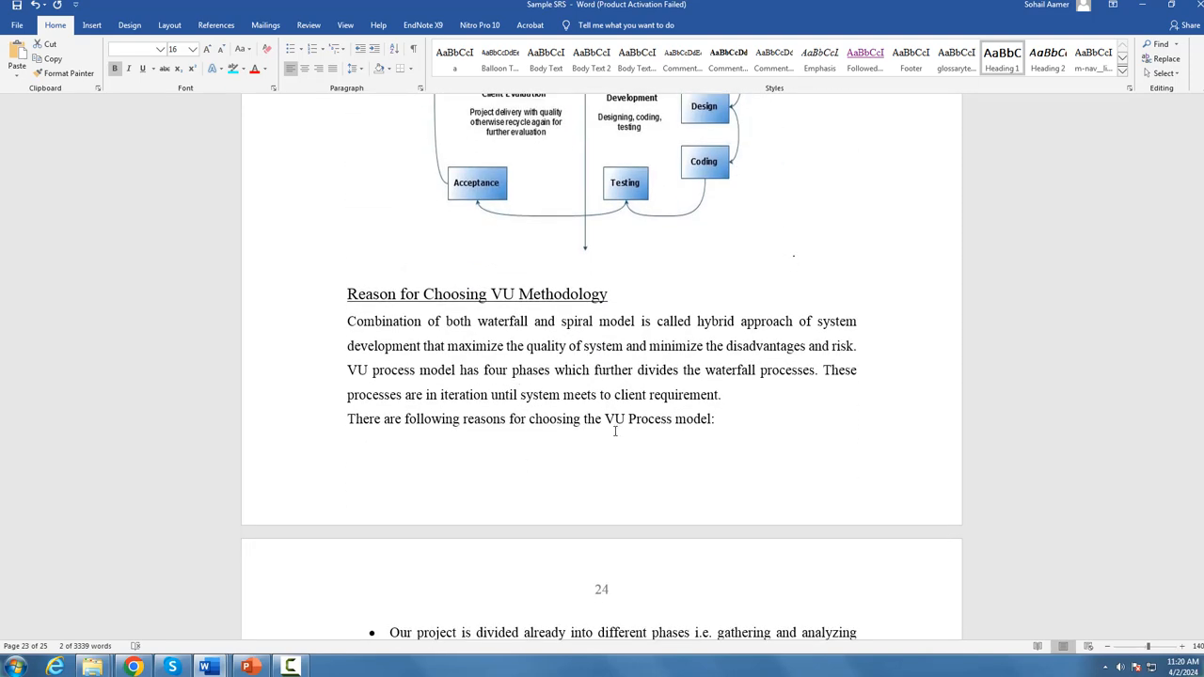
scroll(565, 433, down, 5)
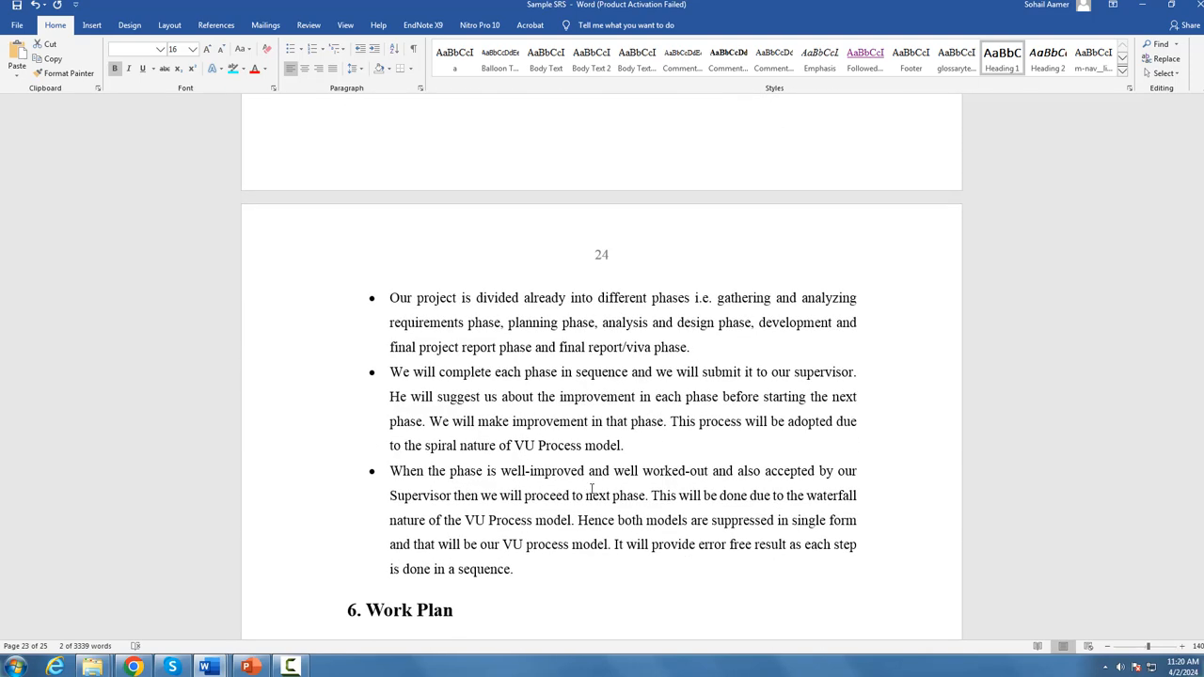
scroll(590, 488, down, 2)
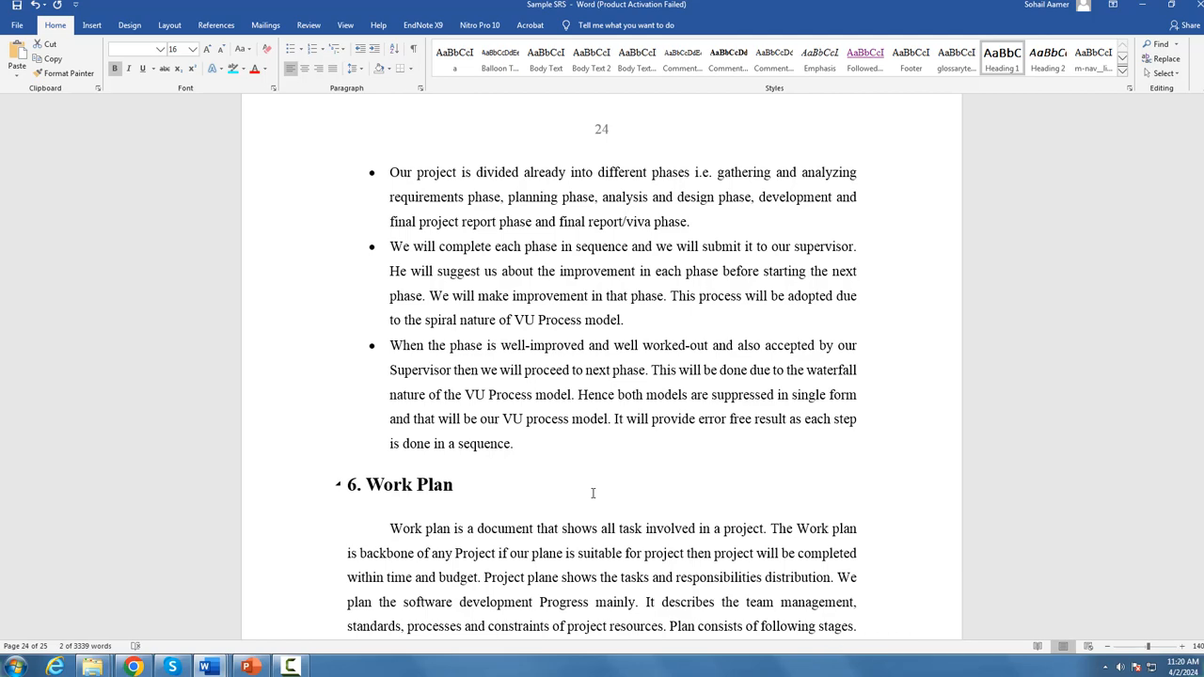
scroll(593, 421, down, 3)
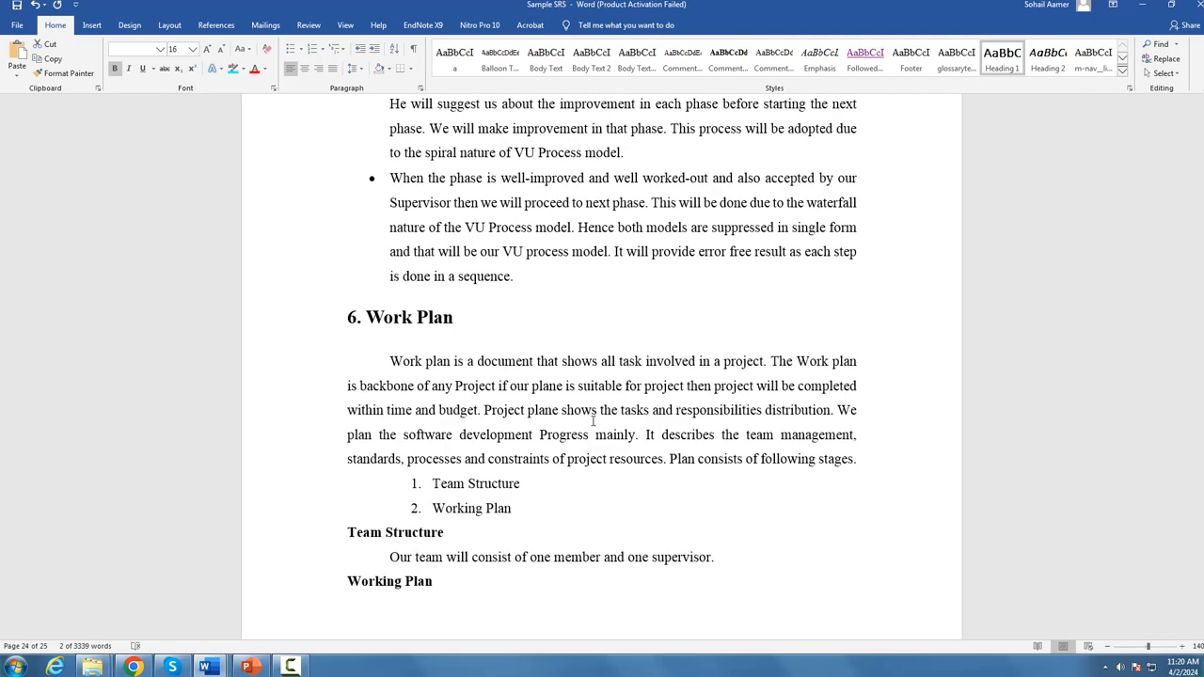
scroll(556, 468, down, 6)
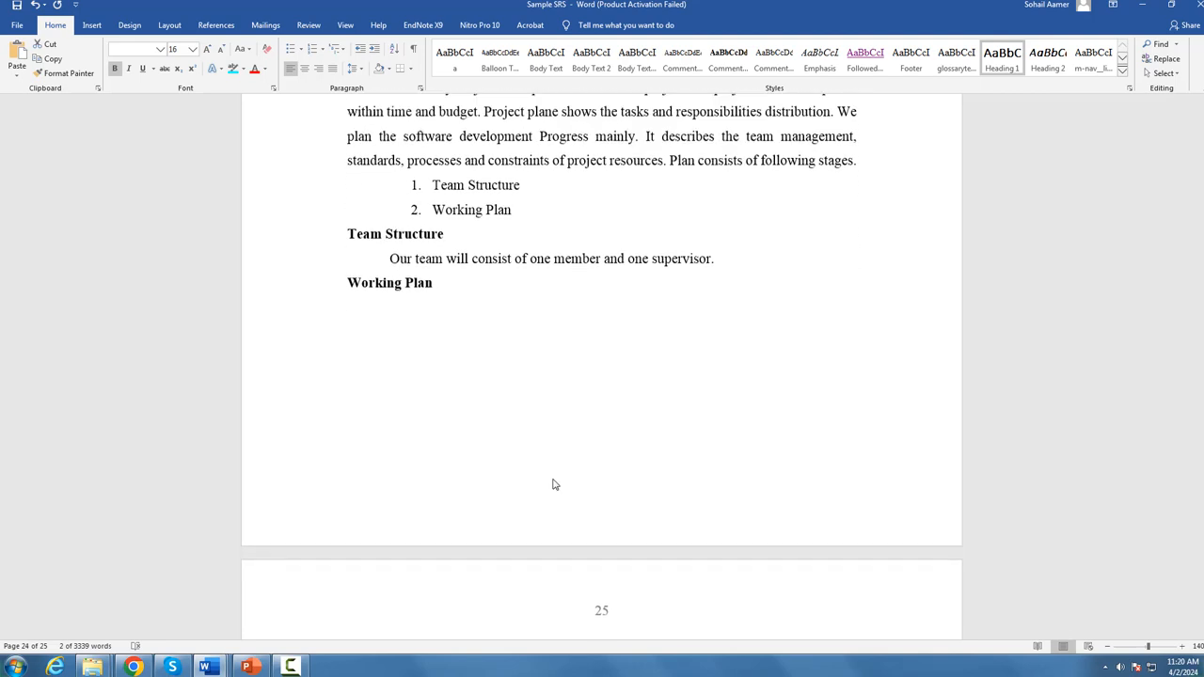
scroll(553, 484, down, 6)
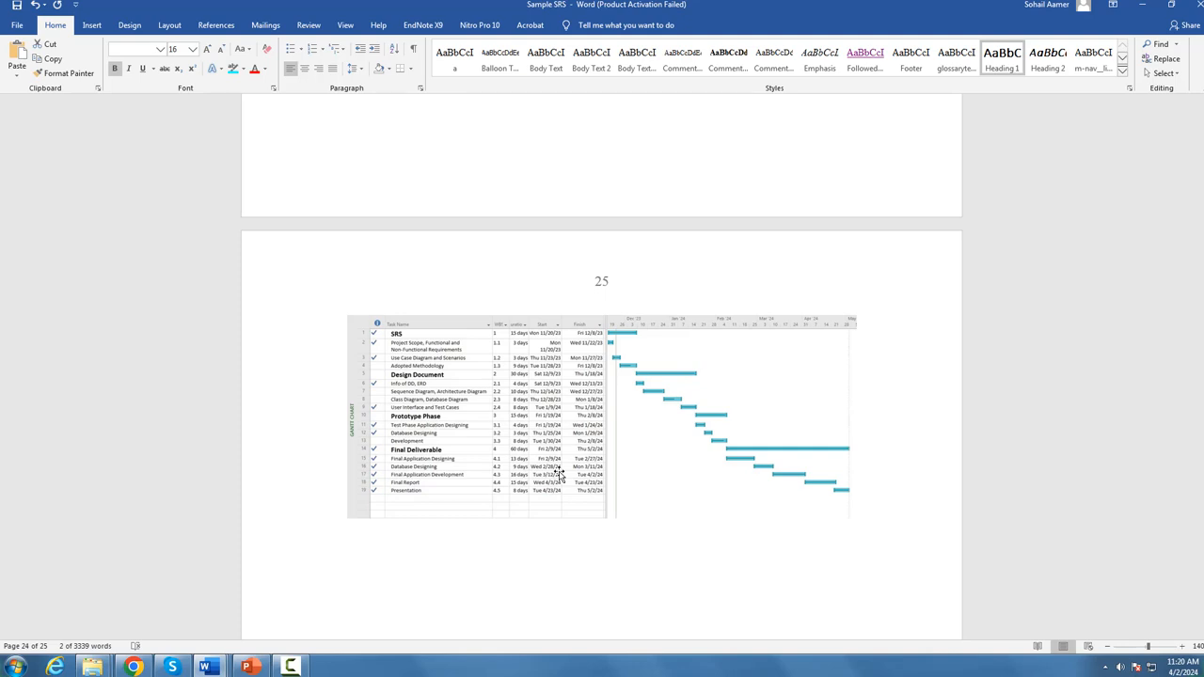
Step: Switch to the Online Gantt site in Chrome and rename the parent task as SRS
click(133, 667)
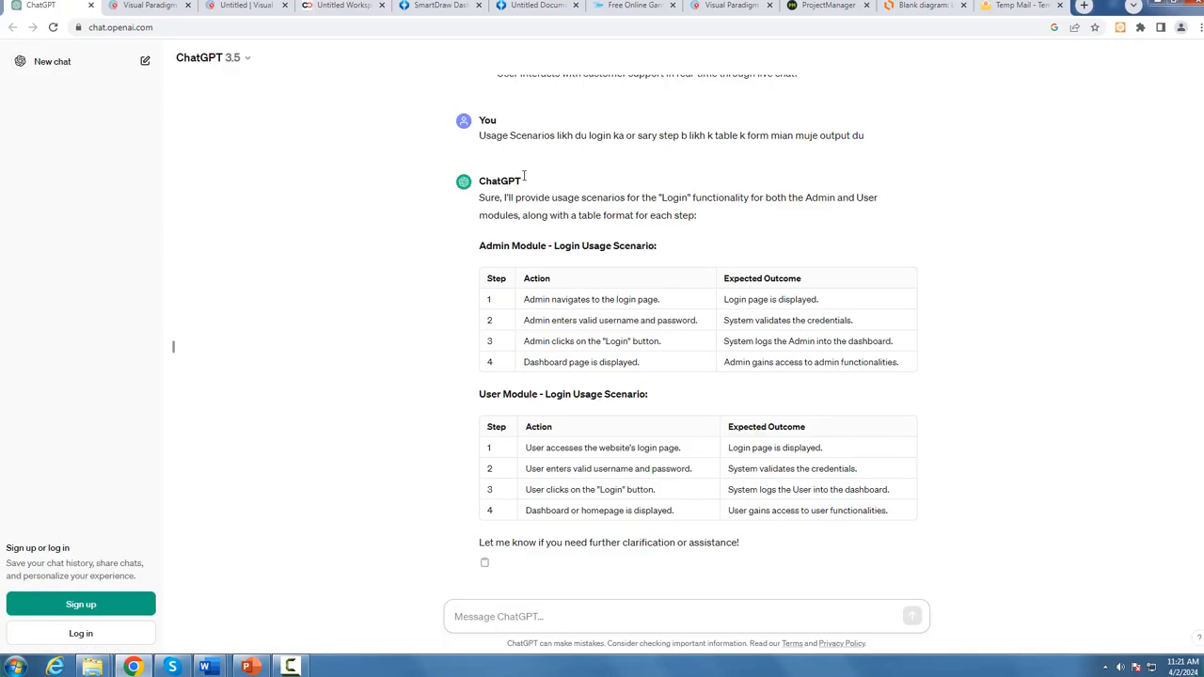
click(635, 8)
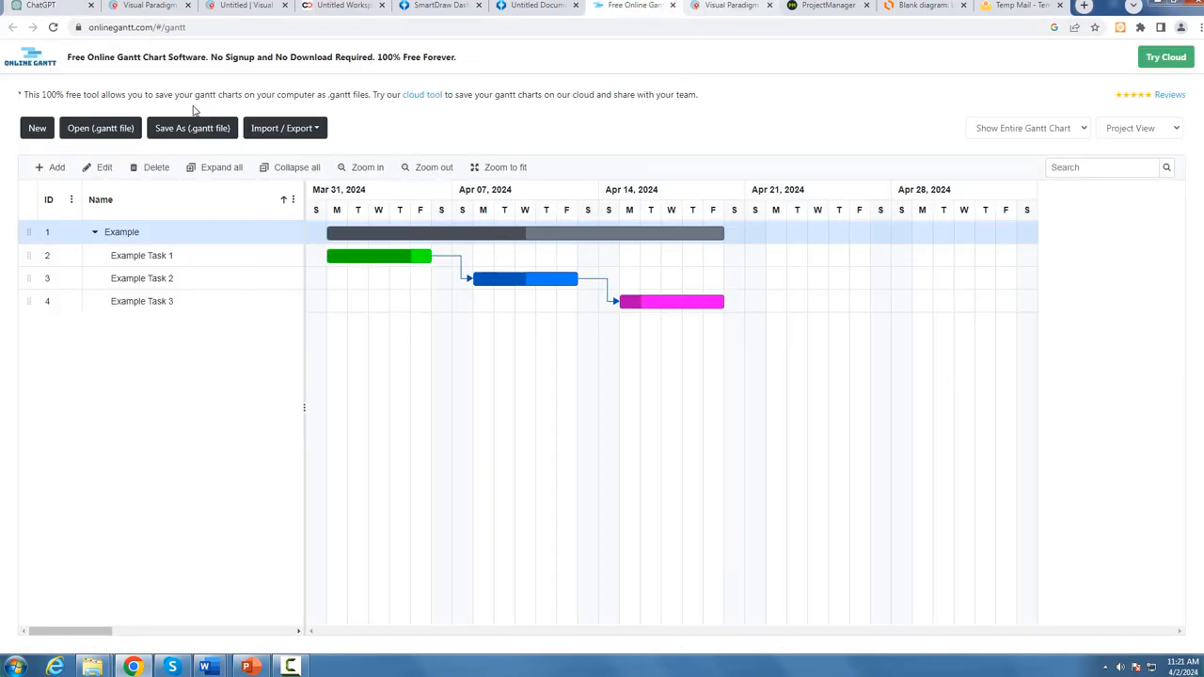
click(143, 236)
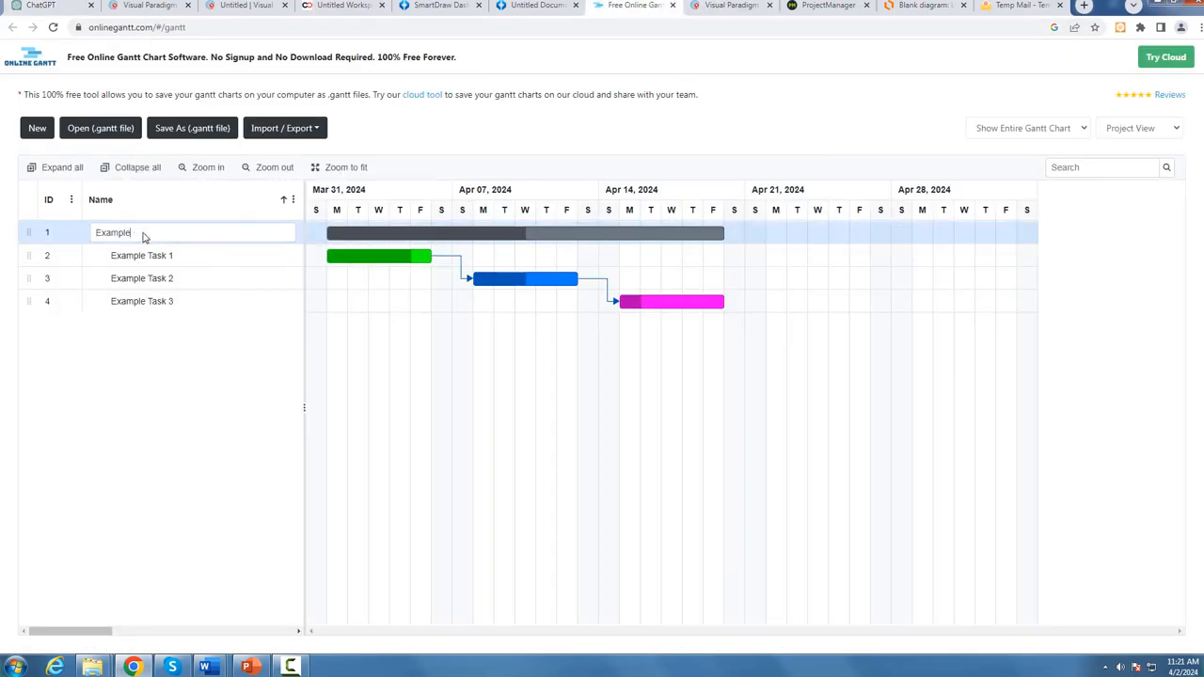
drag(141, 233, 94, 232)
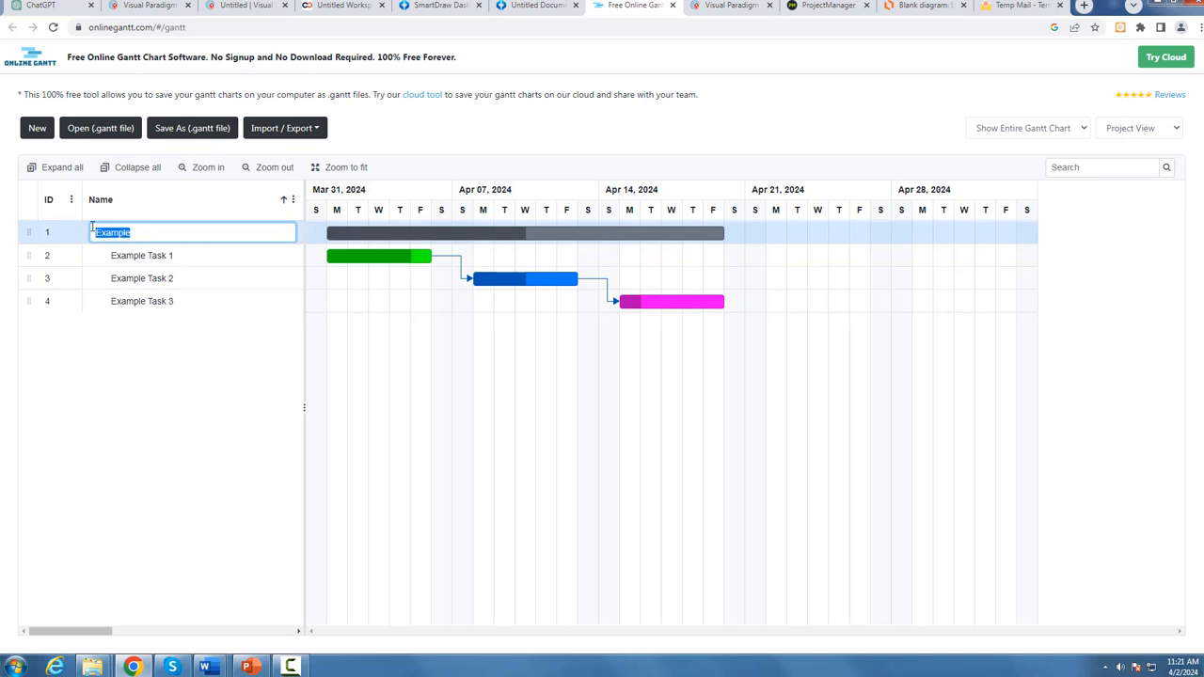
text(SRS)
key(Return)
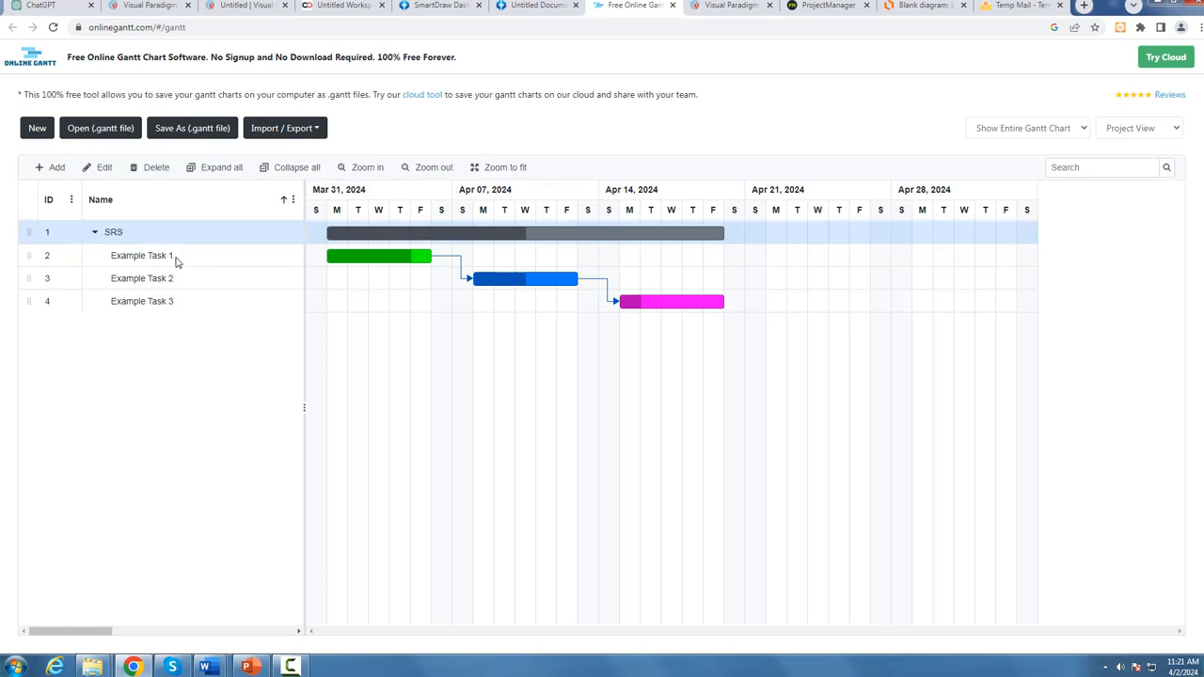
click(175, 258)
click(176, 256)
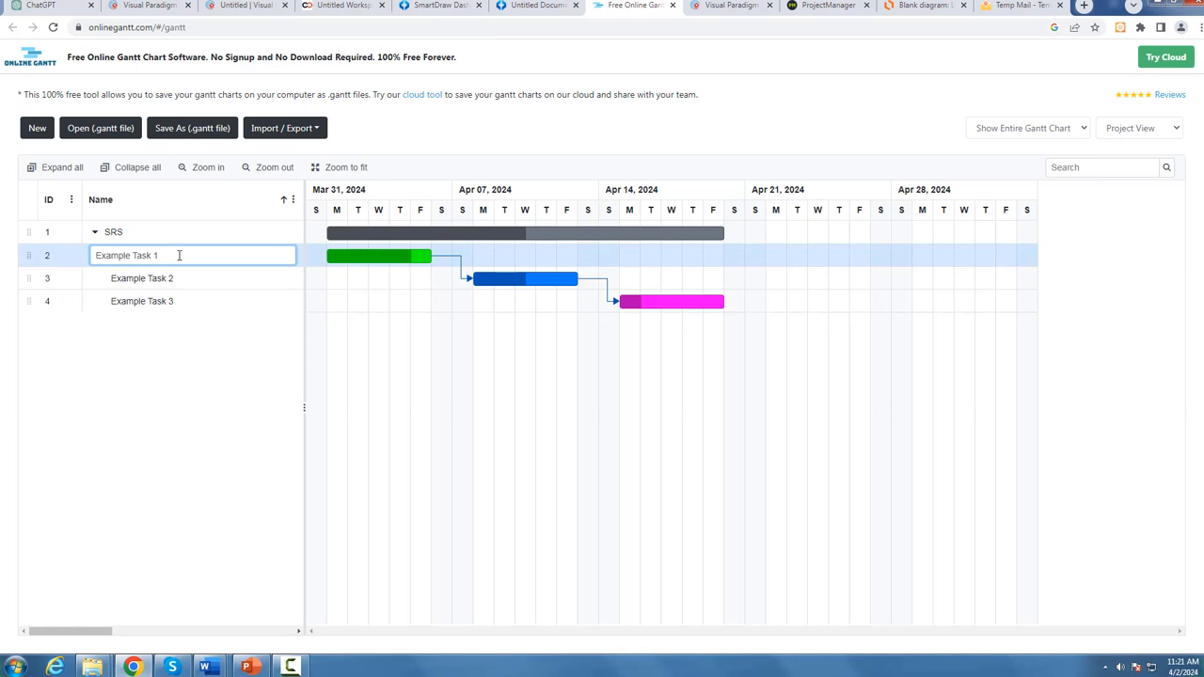
drag(178, 255, 91, 259)
click(177, 353)
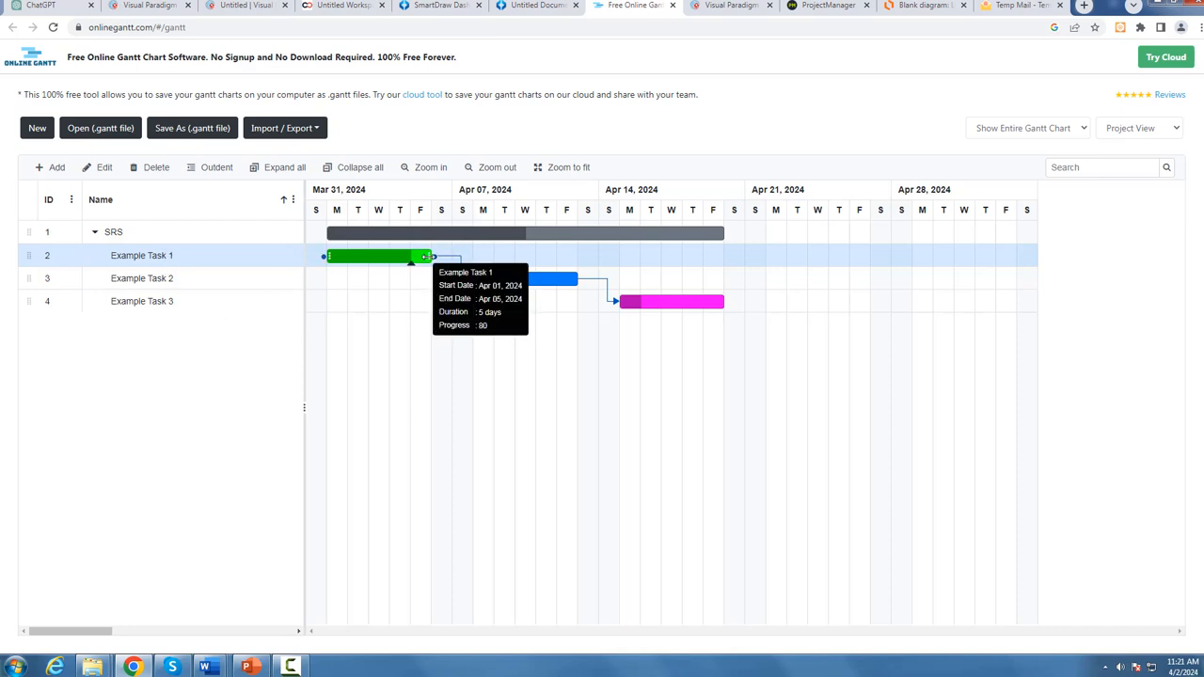
Step: Lengthen the Example Task 1 bar to about April 11 and the Example Task 2 bar to about April 25
drag(428, 256, 559, 255)
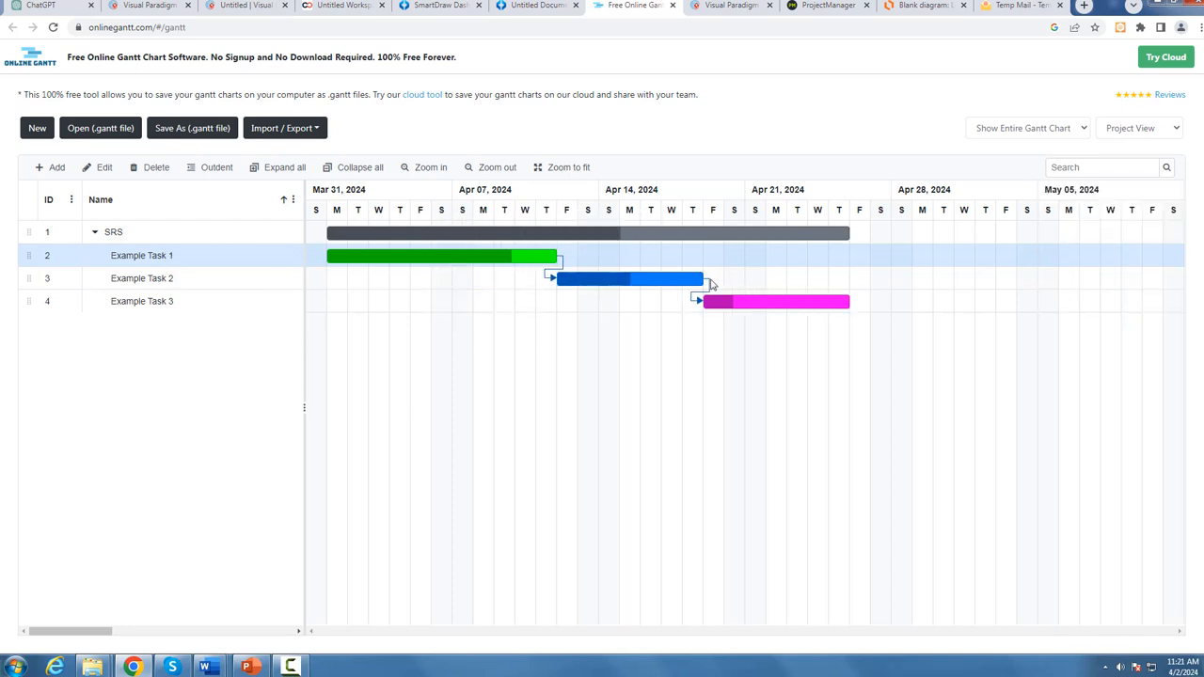
drag(712, 280, 850, 279)
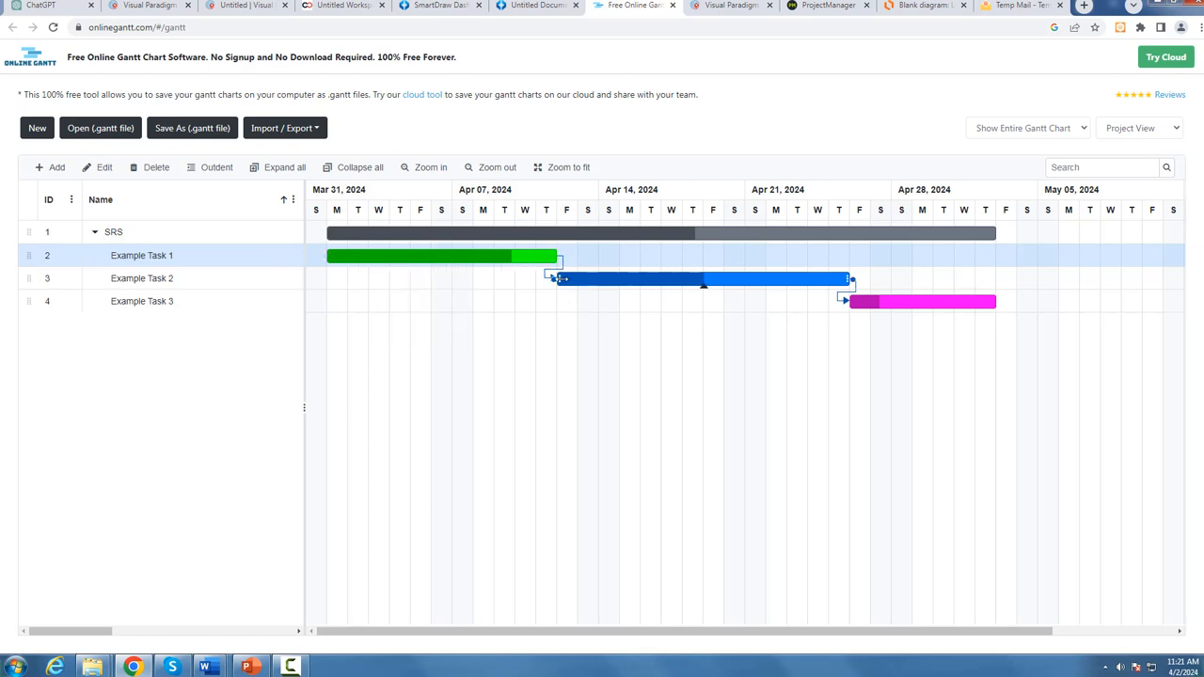
click(998, 302)
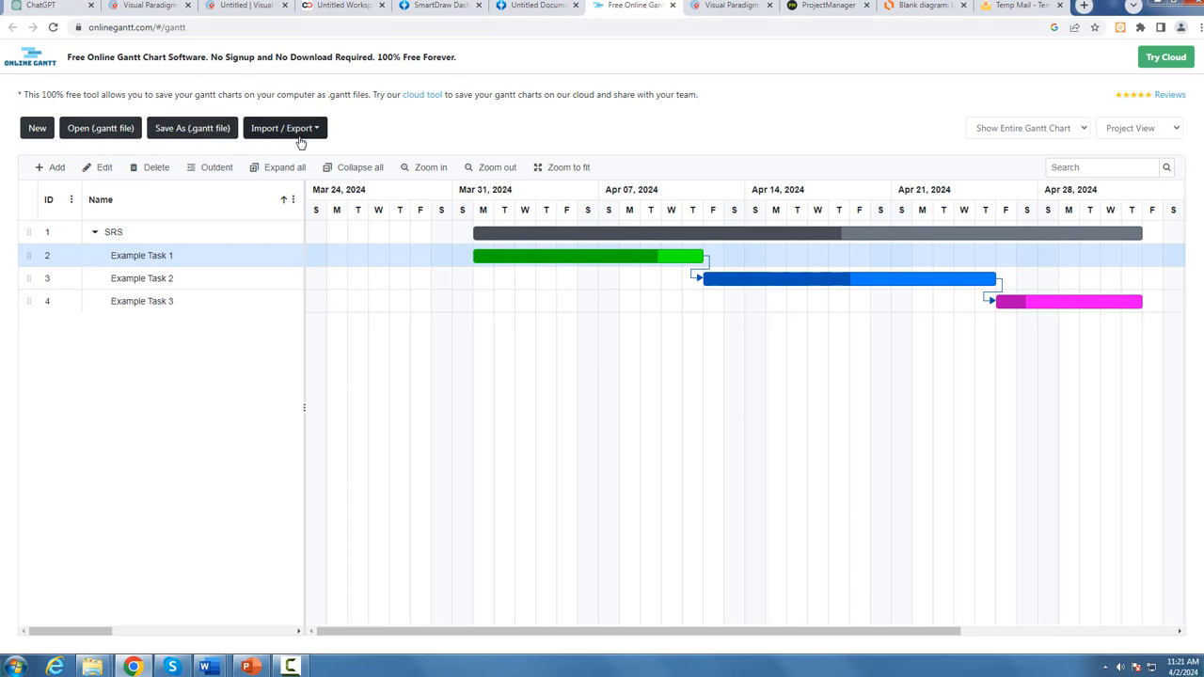
Step: Switch to the Visual Paradigm Gantt chart and rename its existing task as SRS
click(742, 8)
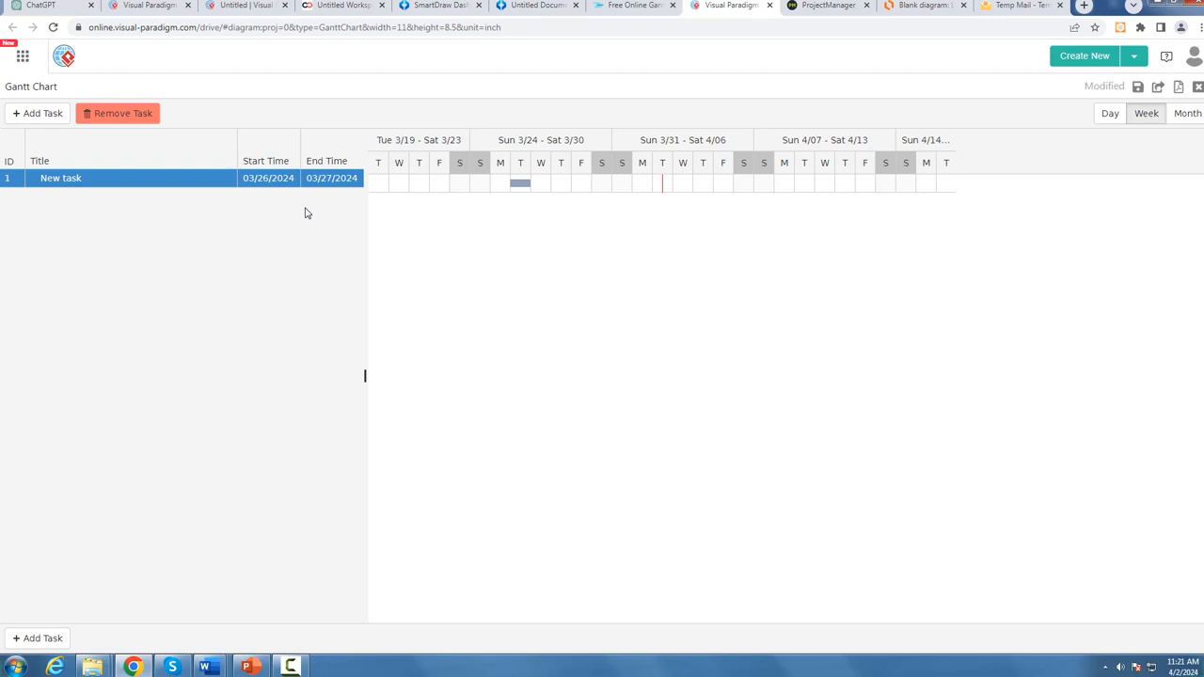
click(50, 114)
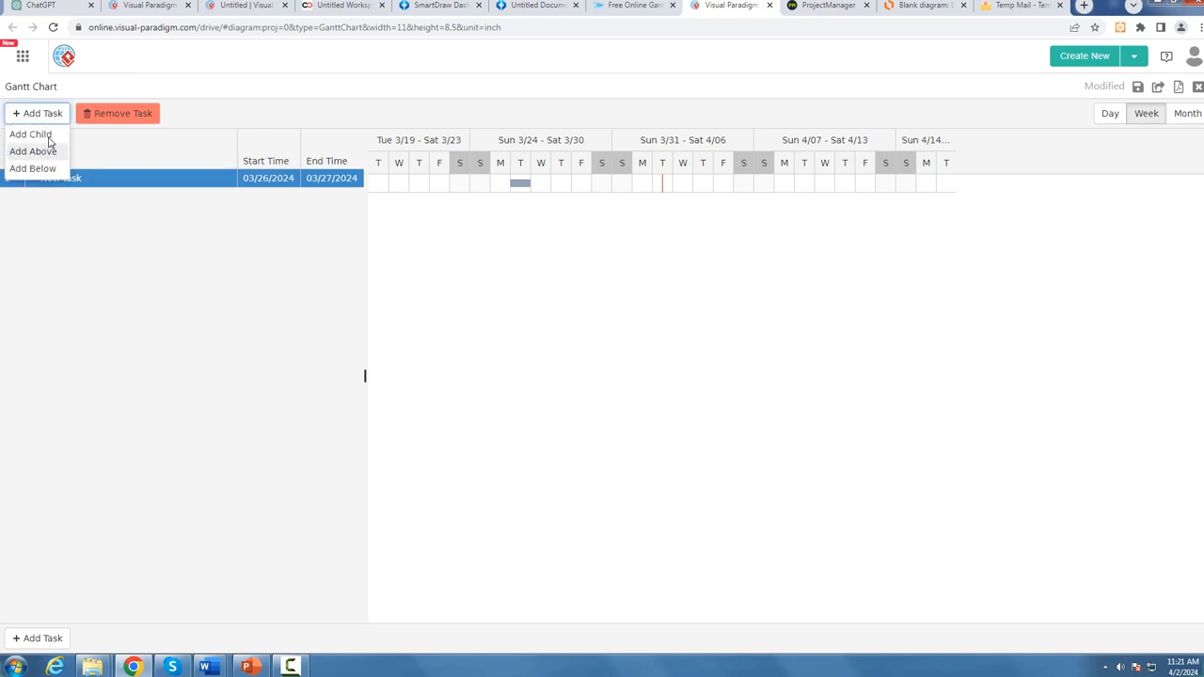
click(180, 189)
double_click(85, 183)
key(ctrl+a)
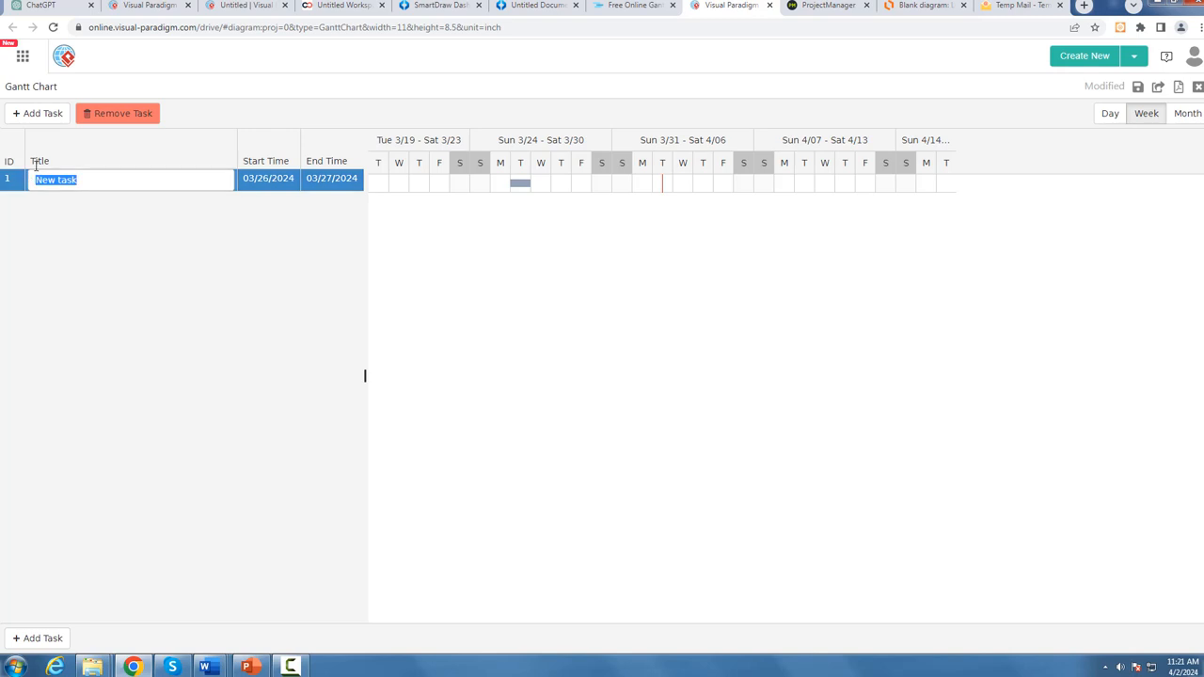
text(SRS)
click(97, 229)
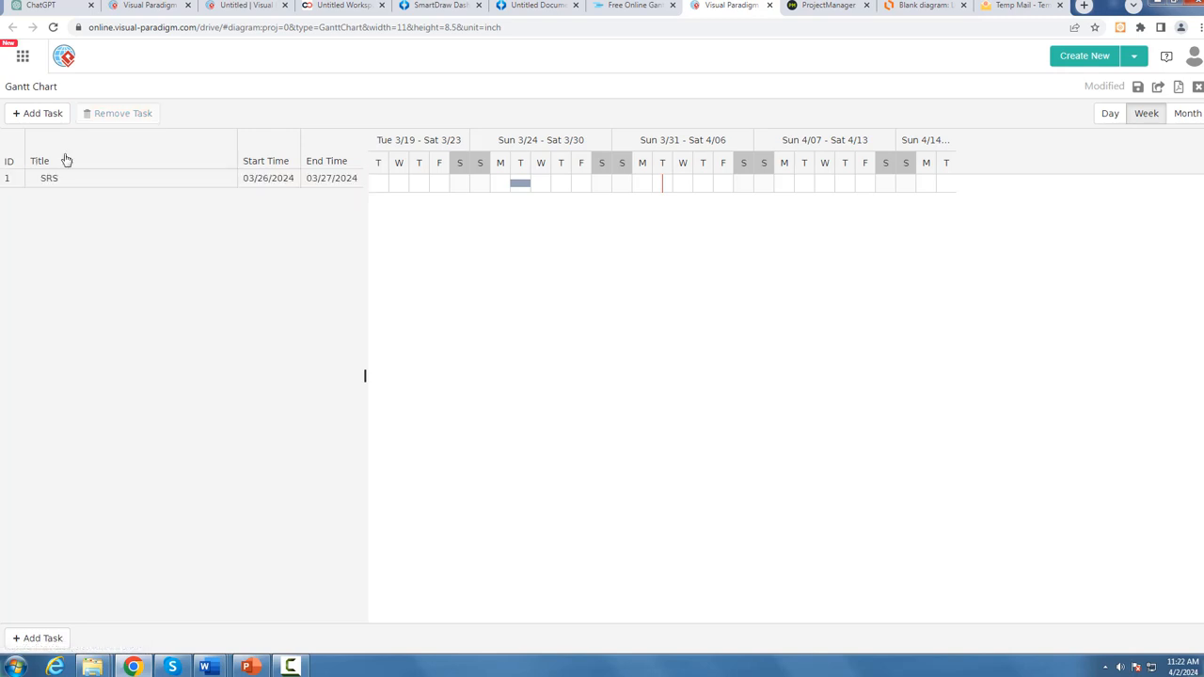
Step: Add three more top-level tasks and one child task under SRS, keeping their default titles
click(47, 113)
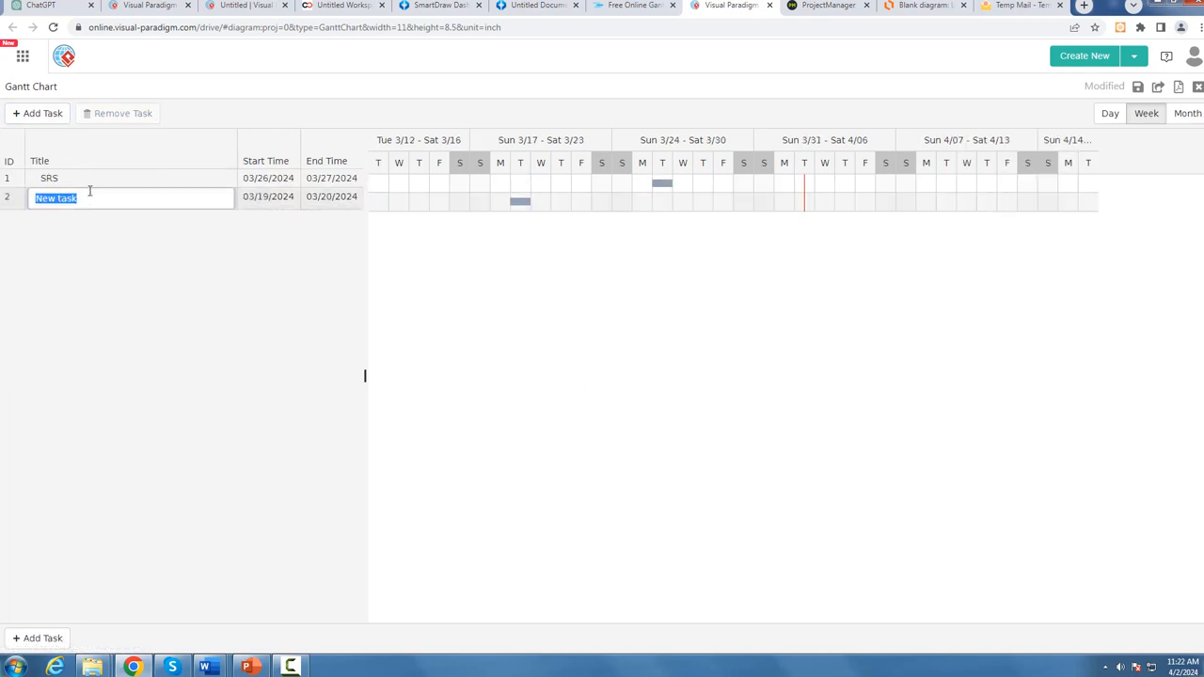
click(16, 120)
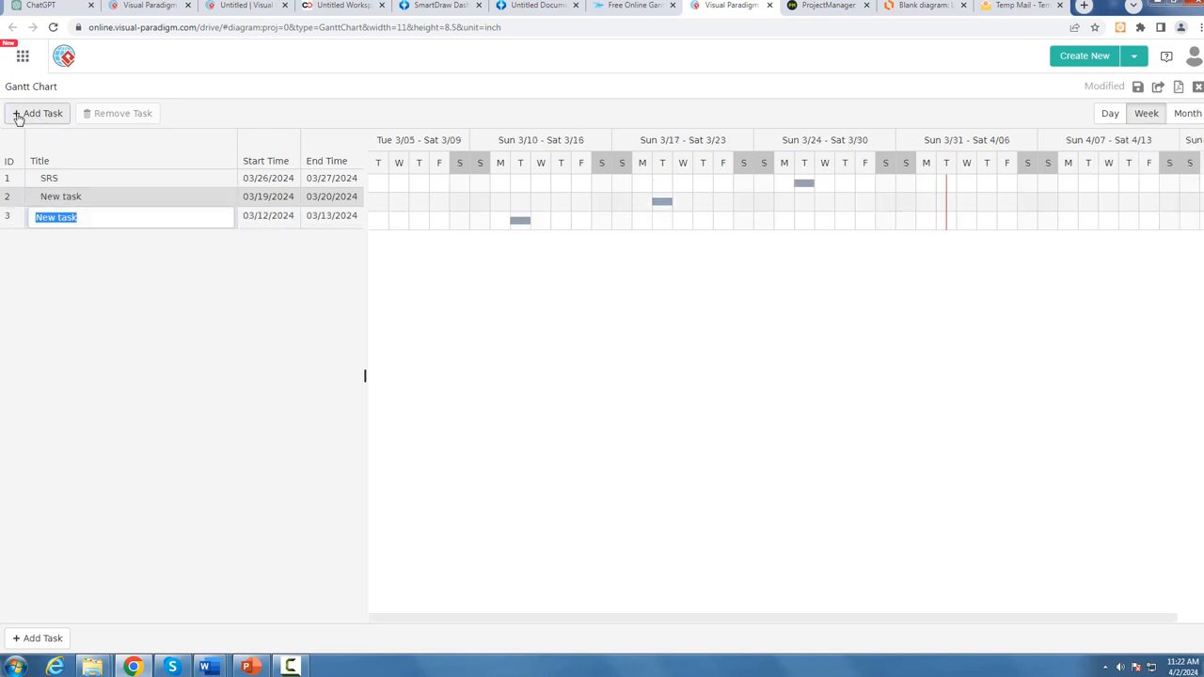
click(86, 181)
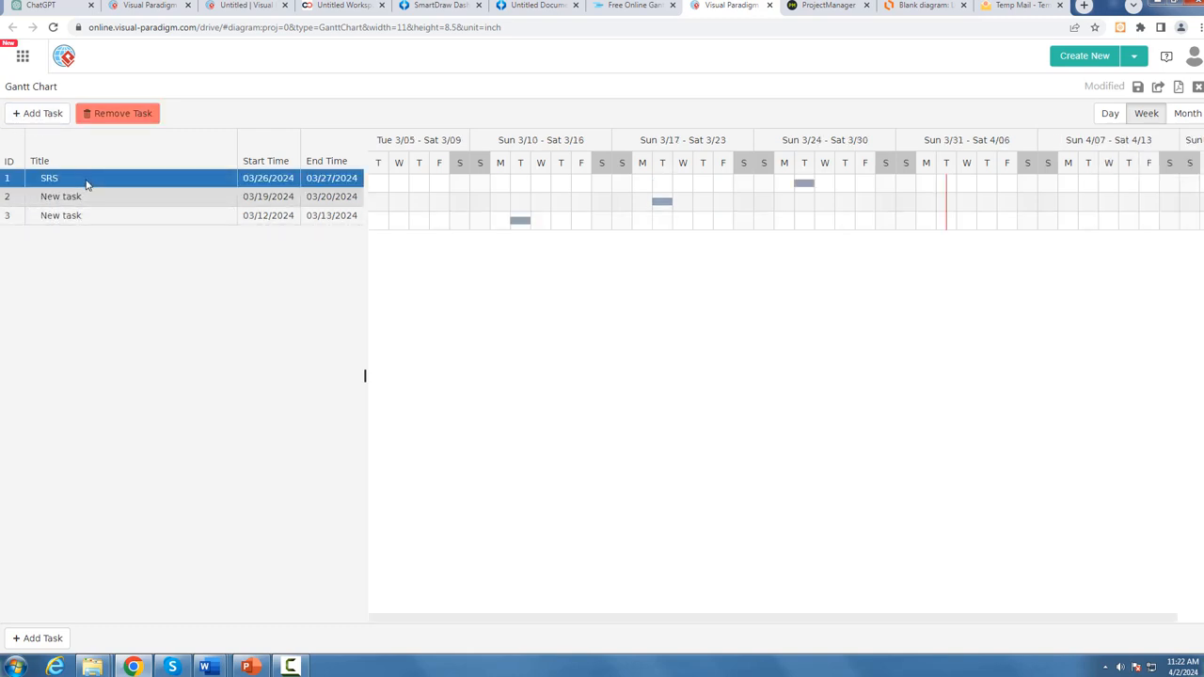
click(39, 119)
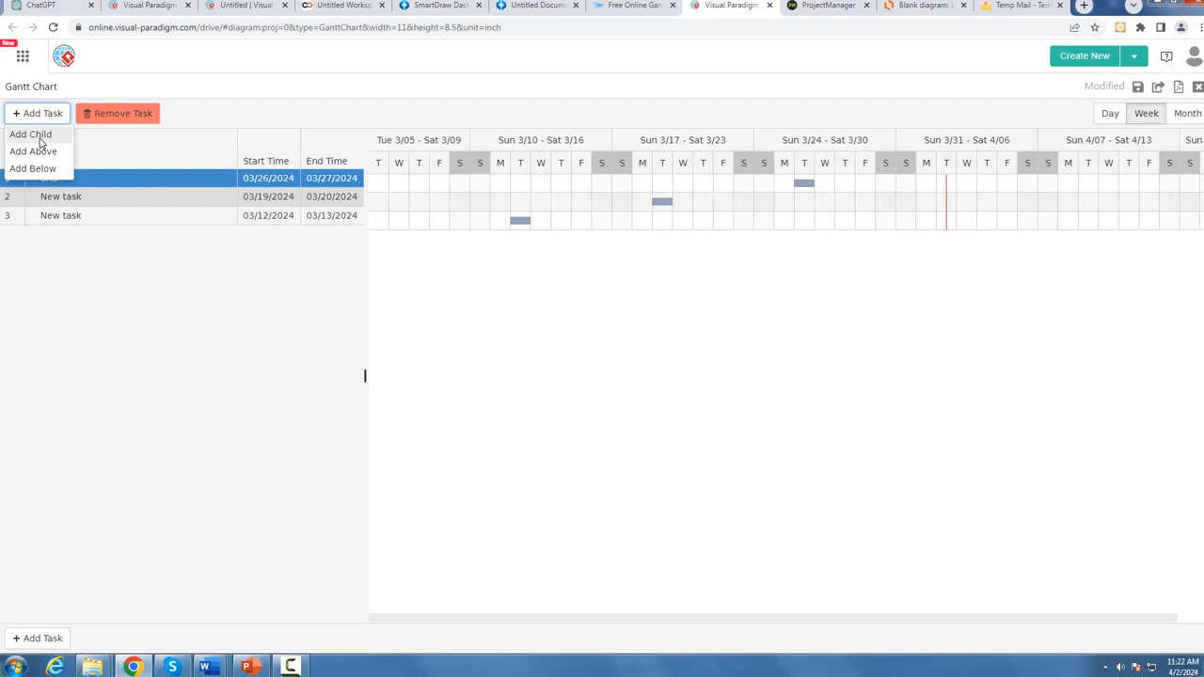
click(40, 139)
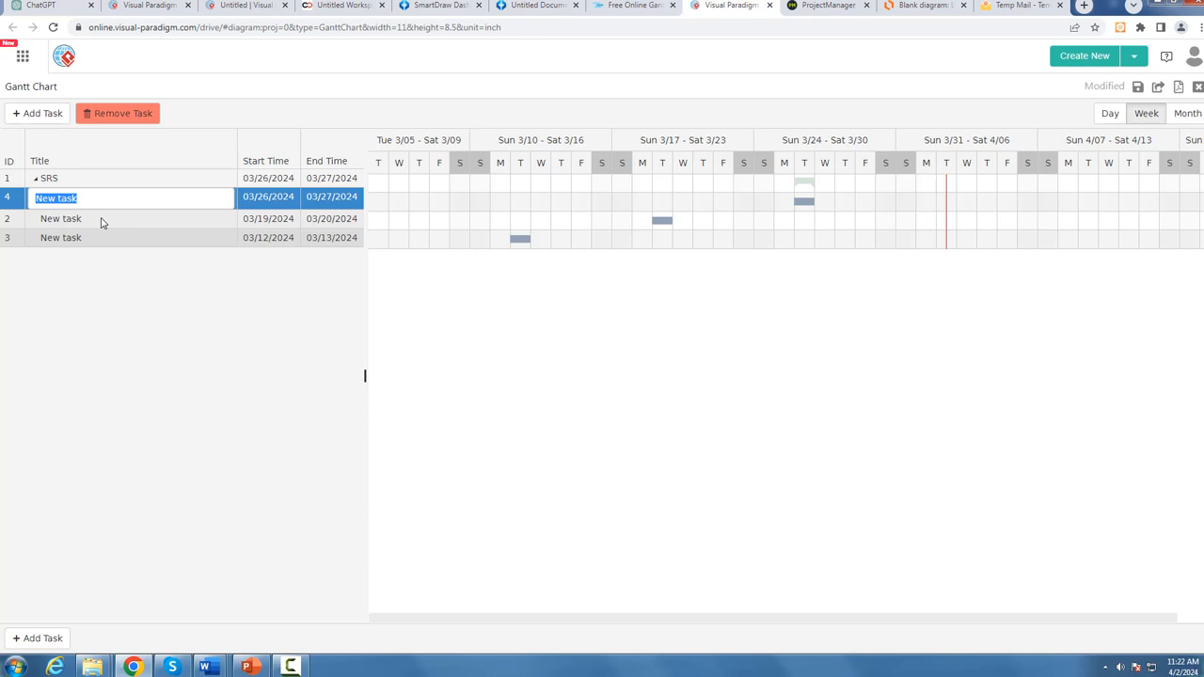
click(76, 252)
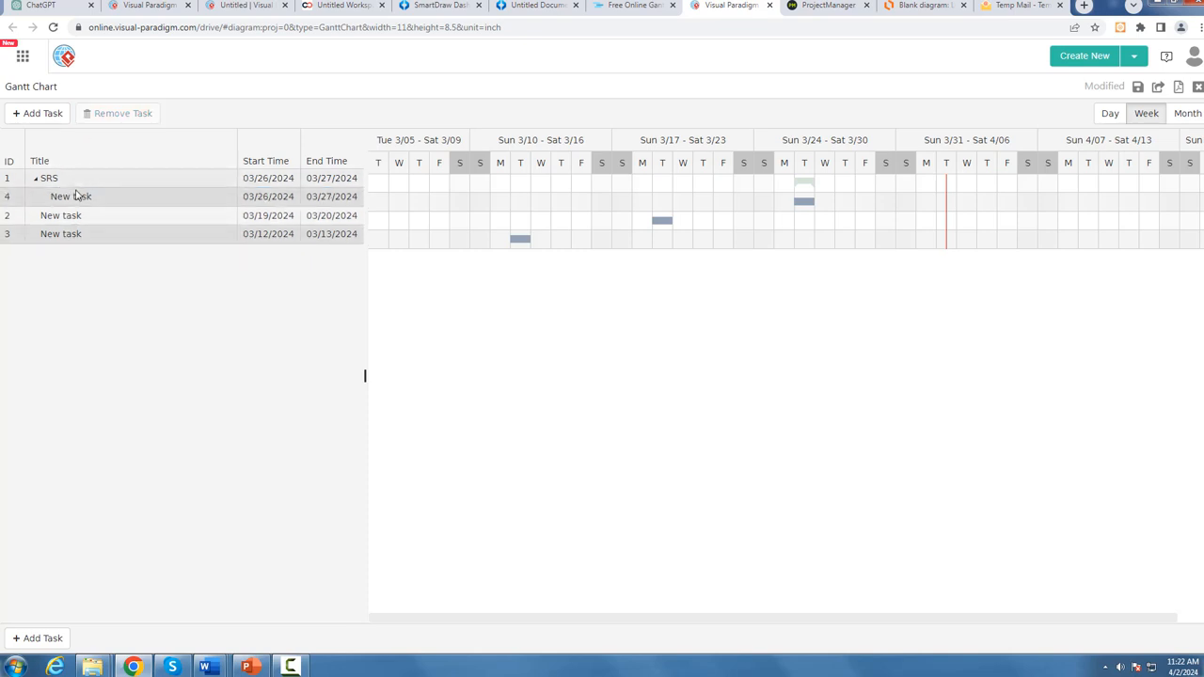
click(39, 113)
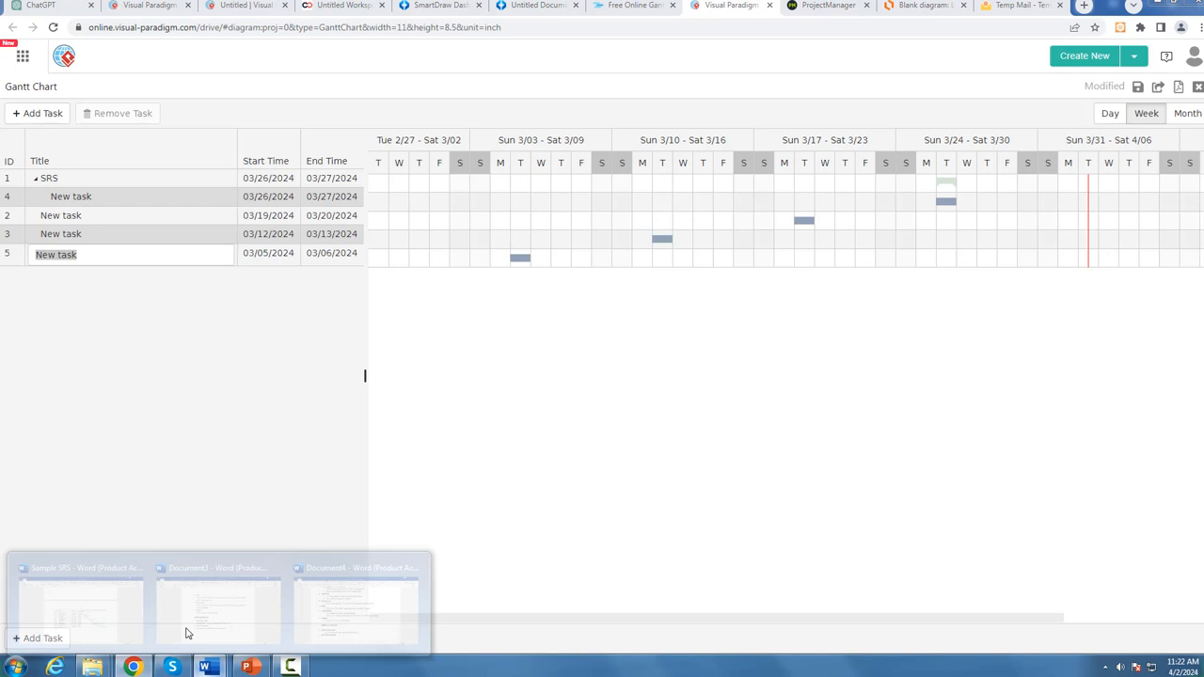
Step: Return to the Sample SRS in Word and review the task list in its Gantt chart
click(116, 618)
ctrl+scroll(397, 450, up, 3)
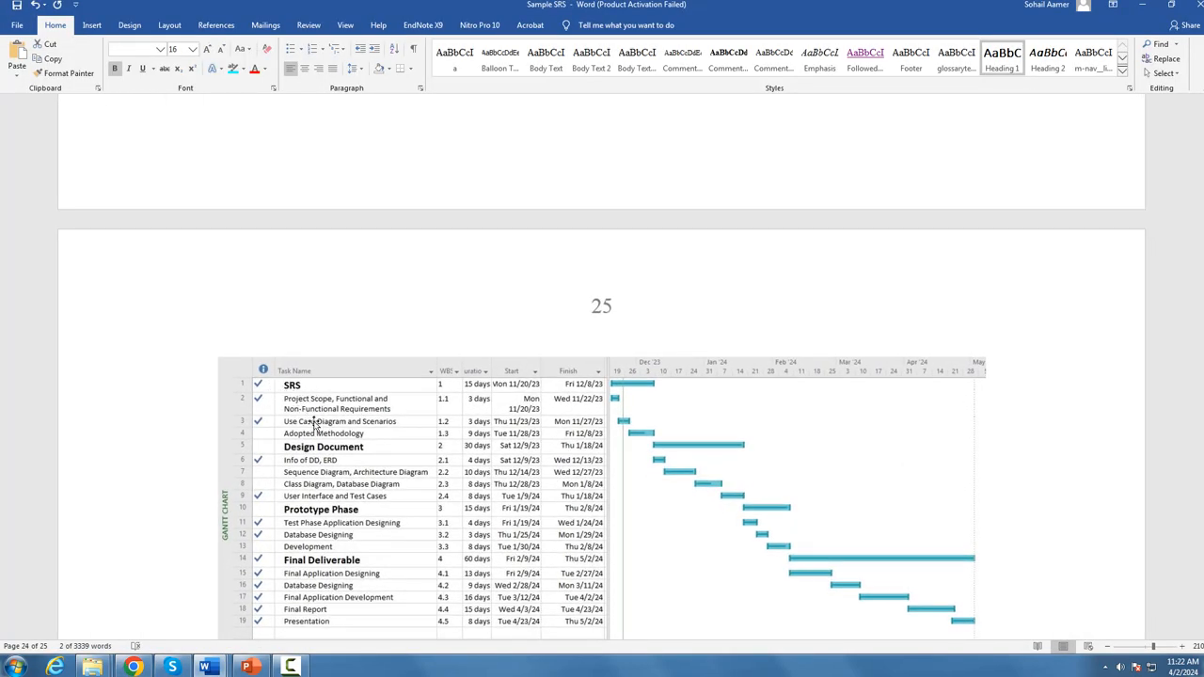
scroll(322, 423, down, 4)
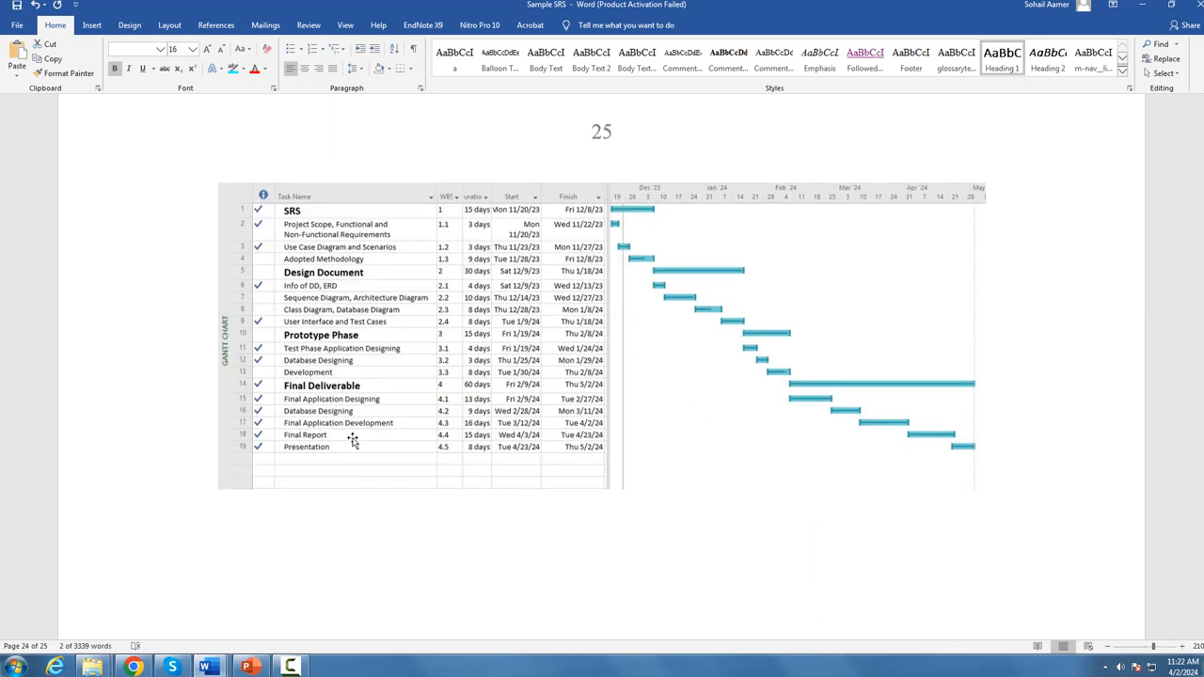
Step: Back in the Visual Paradigm Gantt chart, set the SRS task's start date to 03/12/2024 and its end date to 04/06/2024
click(133, 667)
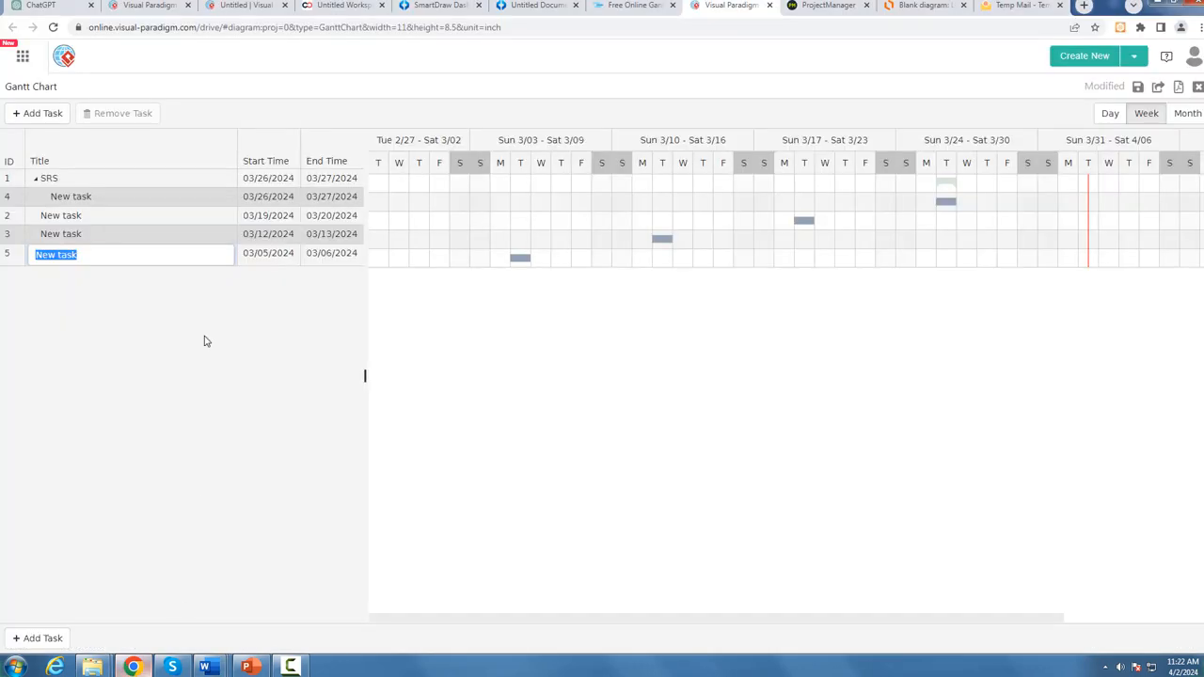
click(266, 179)
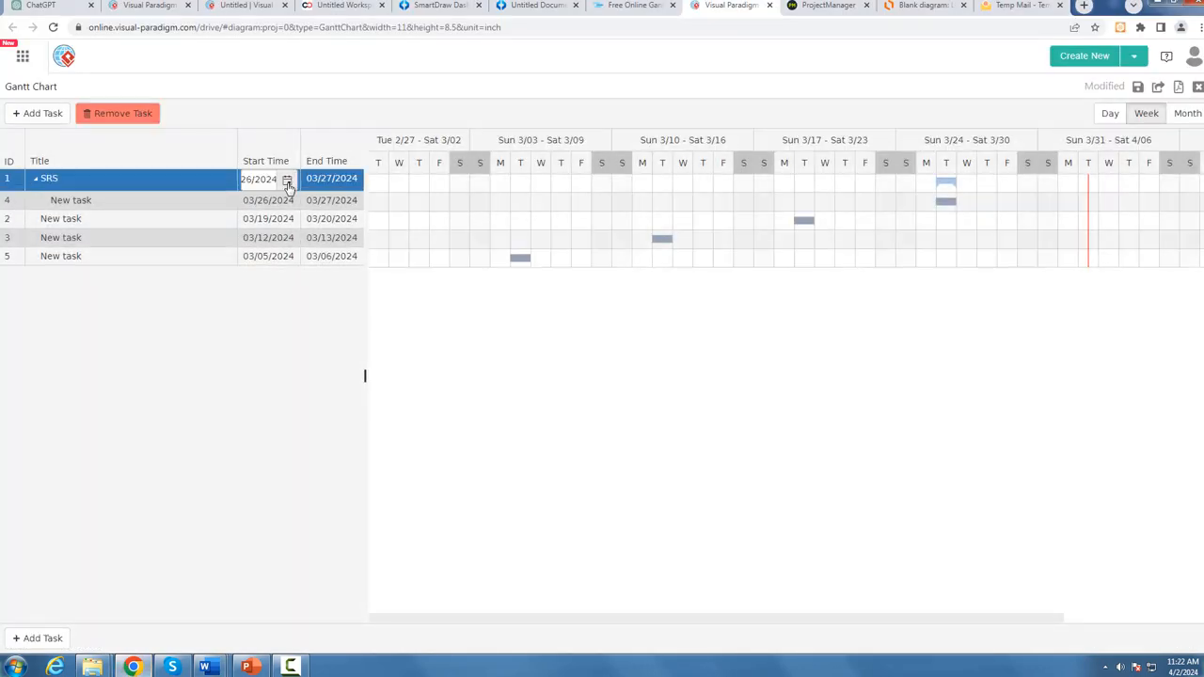
click(287, 180)
click(296, 290)
click(331, 179)
click(351, 180)
click(445, 353)
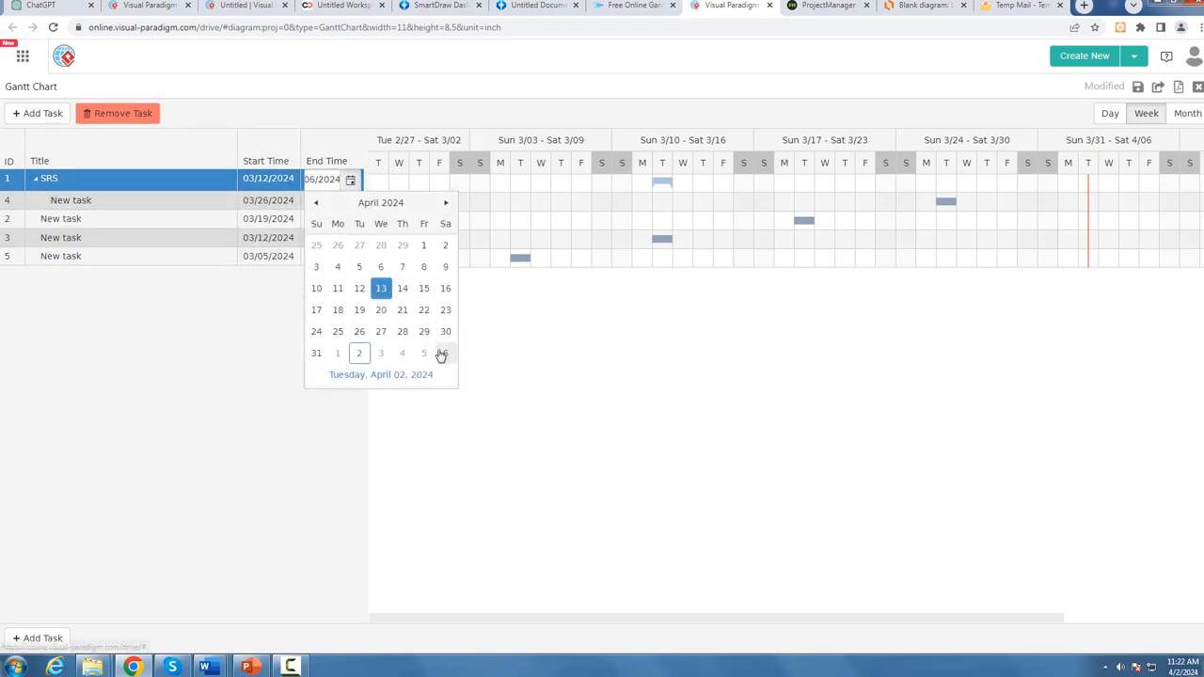